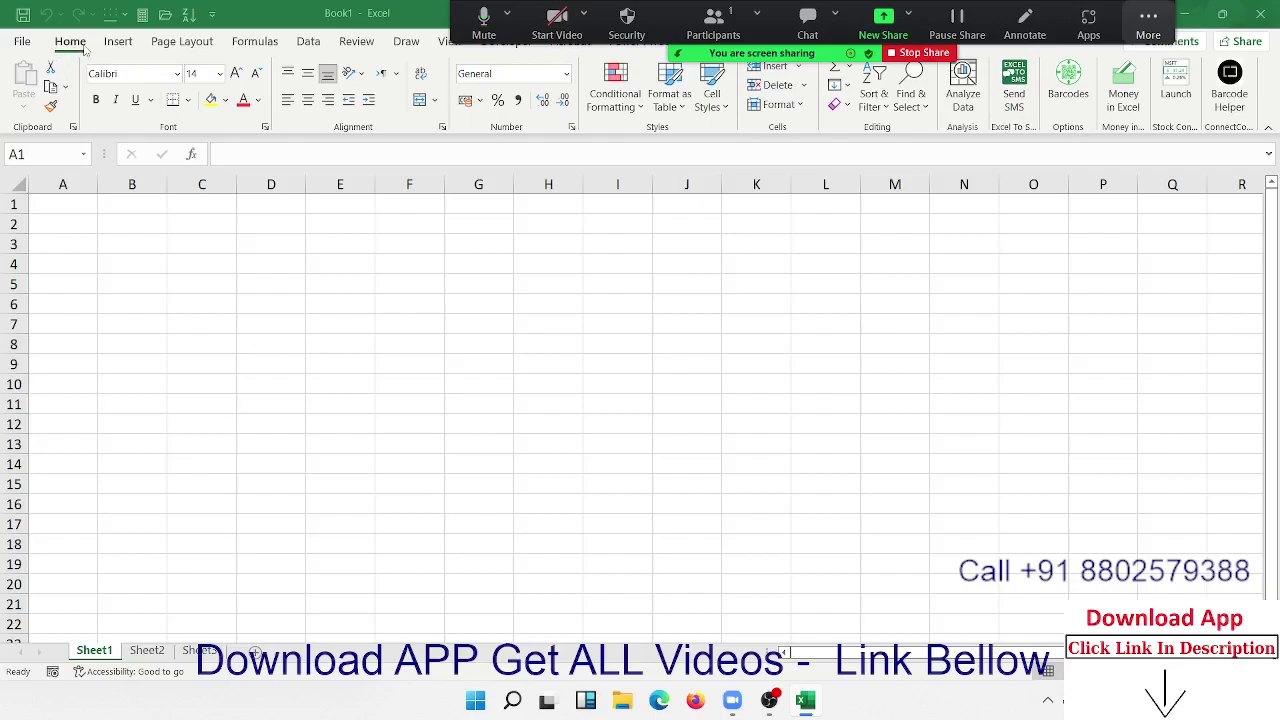
# Start a Get Data import from an Excel workbook file.
pyautogui.click(308, 41)
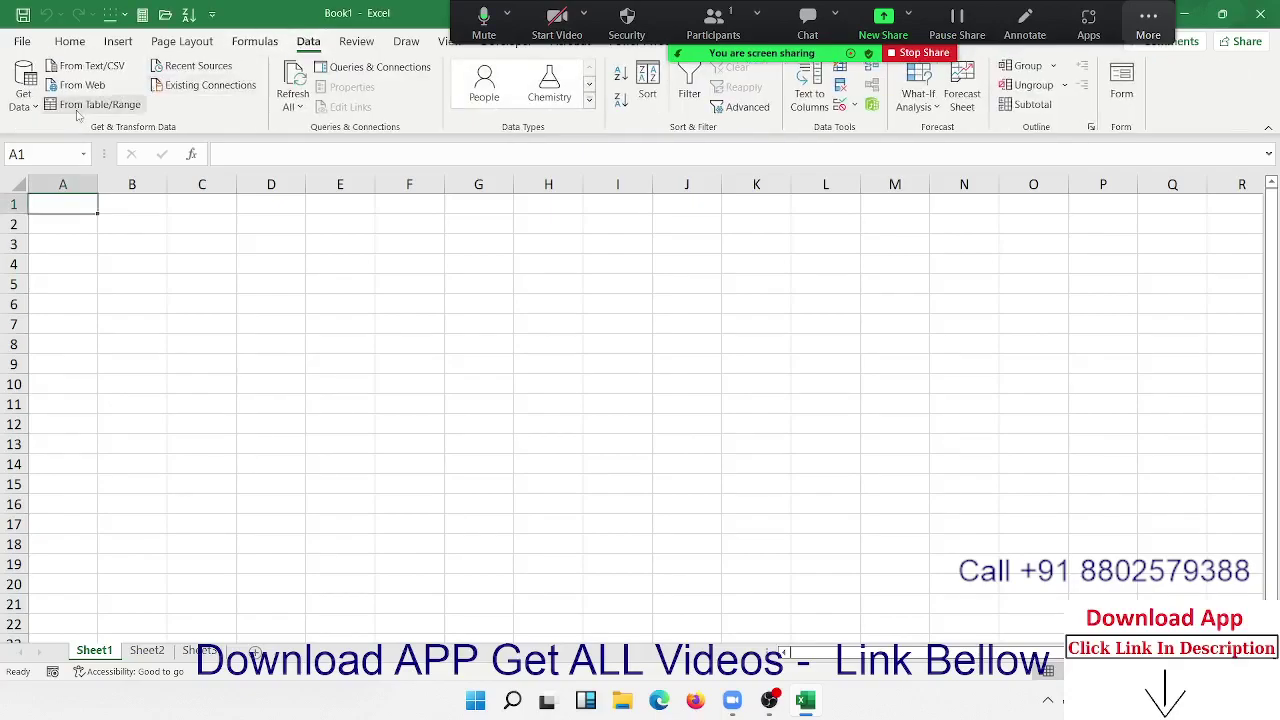
pyautogui.click(23, 95)
pyautogui.moveTo(80, 136)
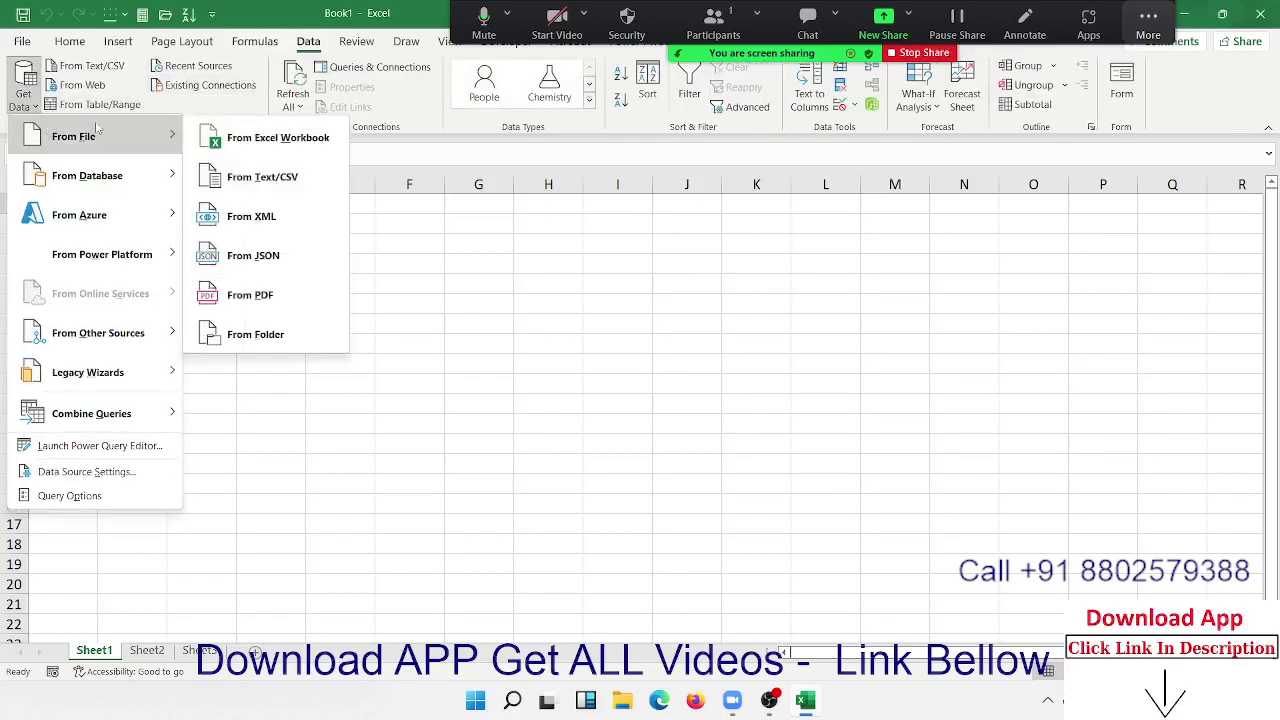
pyautogui.click(233, 131)
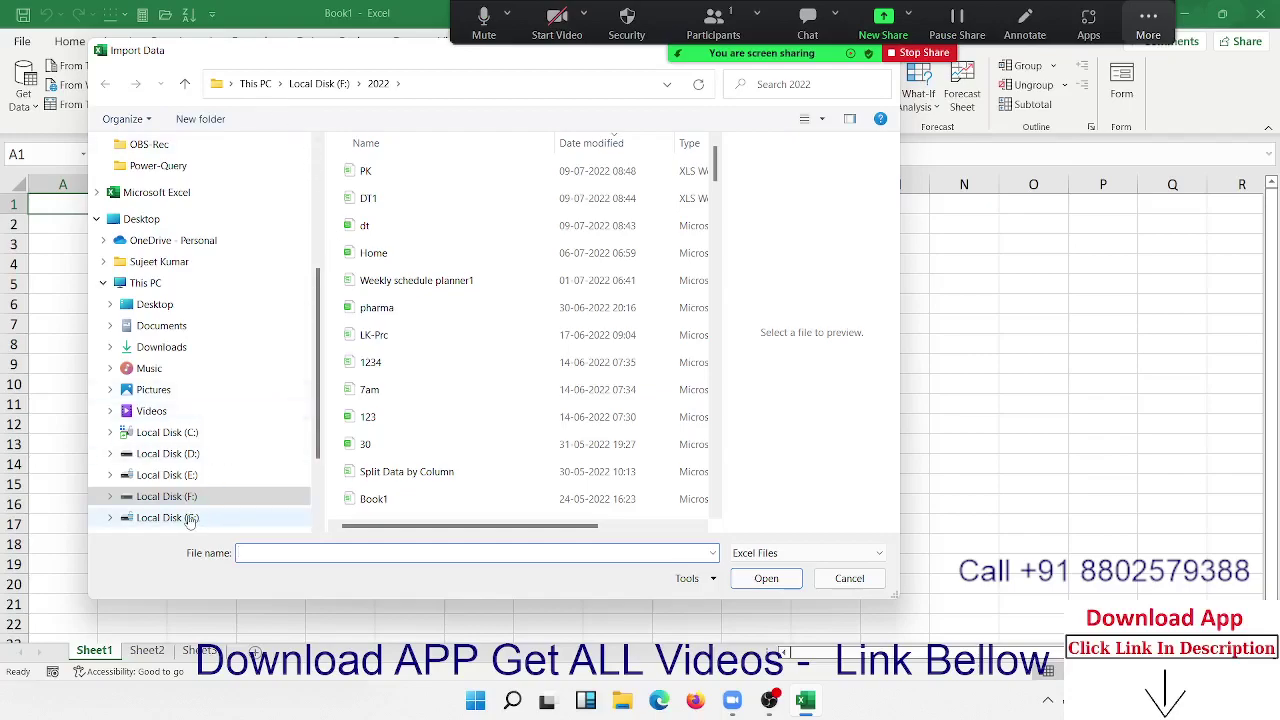
# Browse to E:\2021\Data and choose workbook 1 as the source file.
pyautogui.click(178, 474)
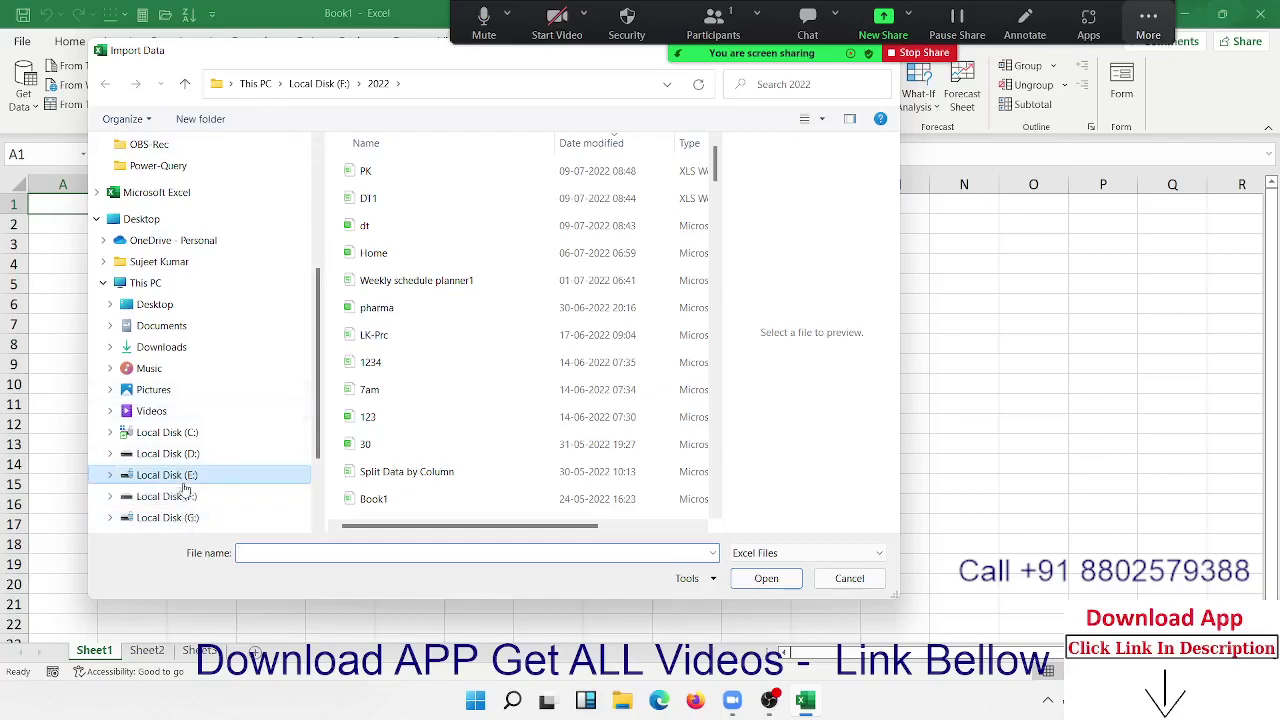
pyautogui.scroll(-2, 427, 465)
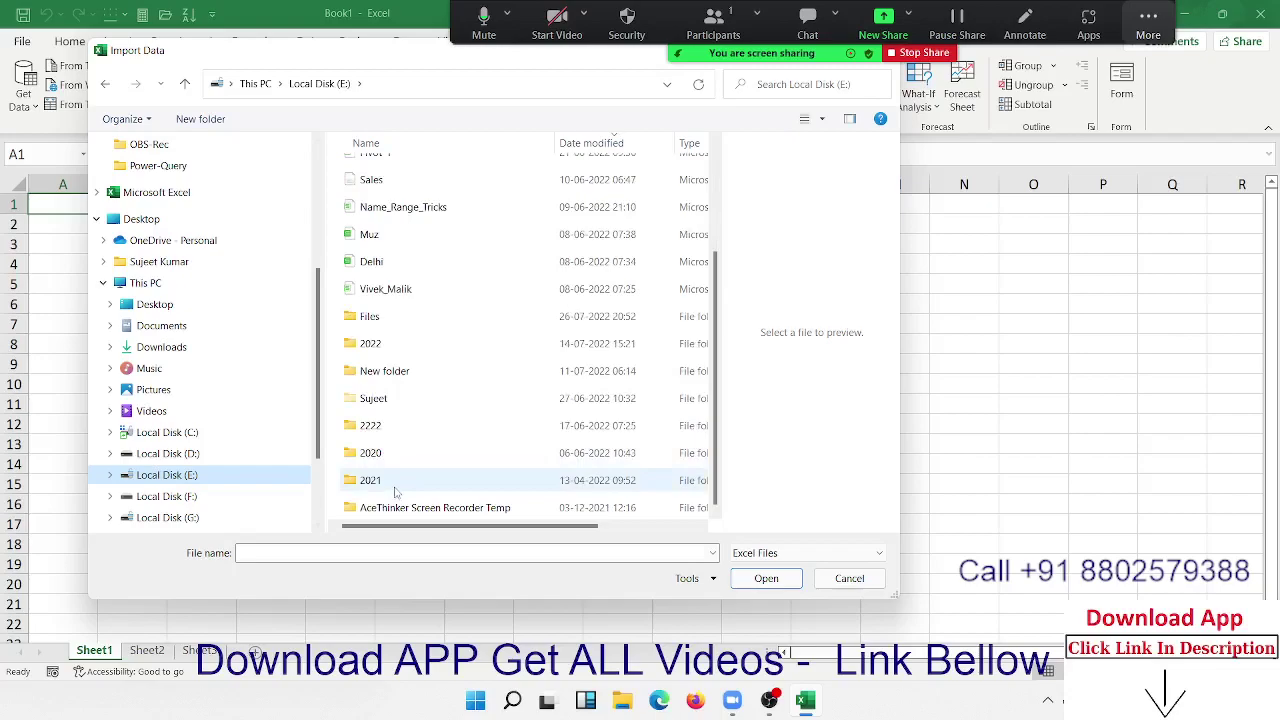
pyautogui.doubleClick(393, 486)
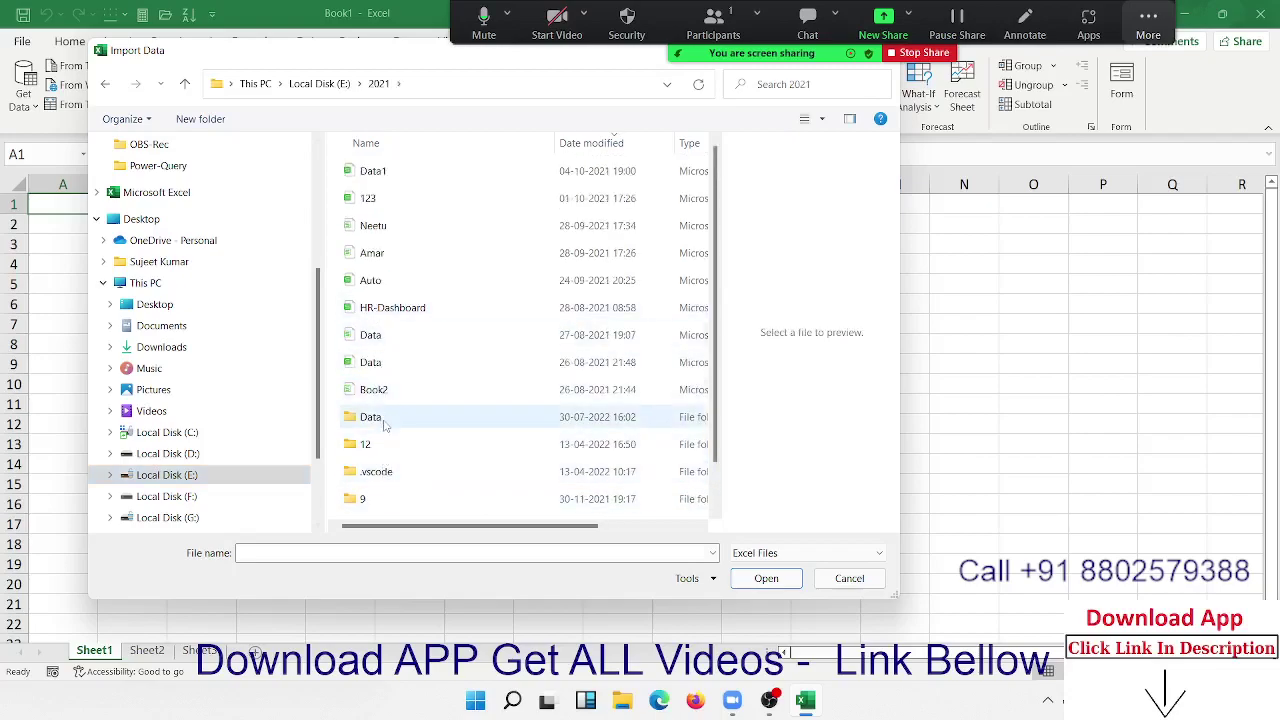
pyautogui.doubleClick(388, 420)
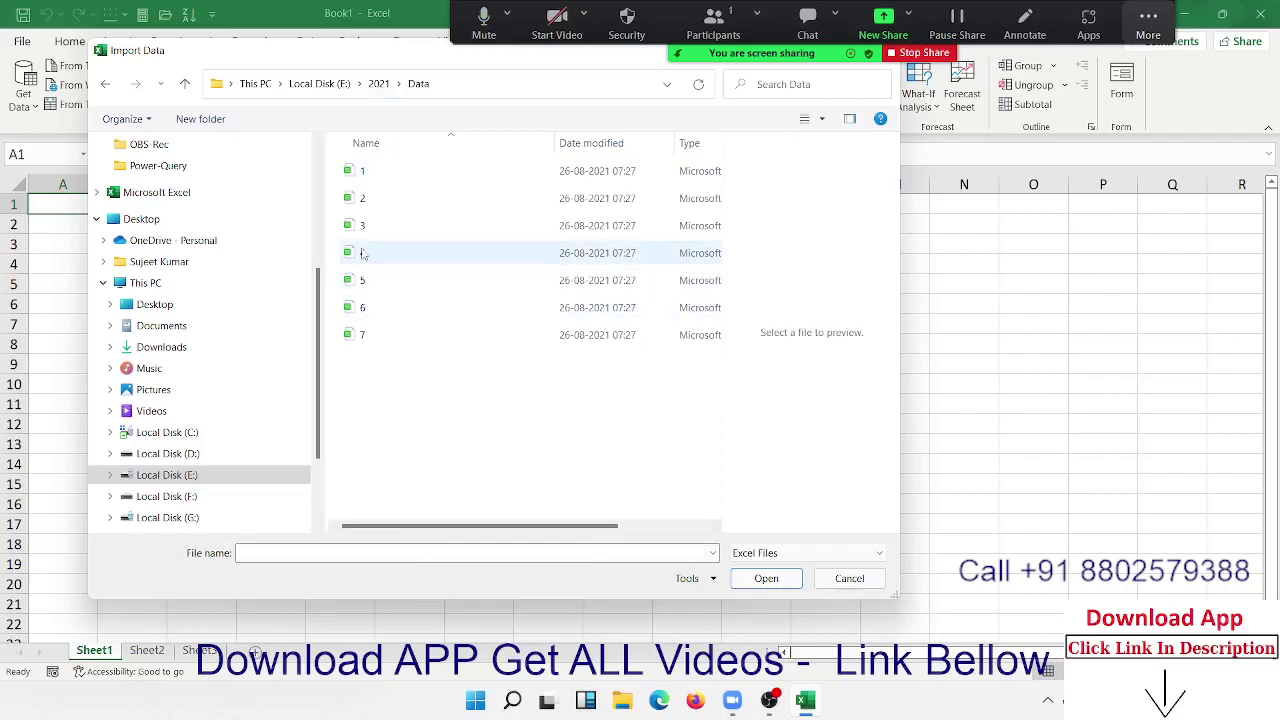
pyautogui.click(370, 172)
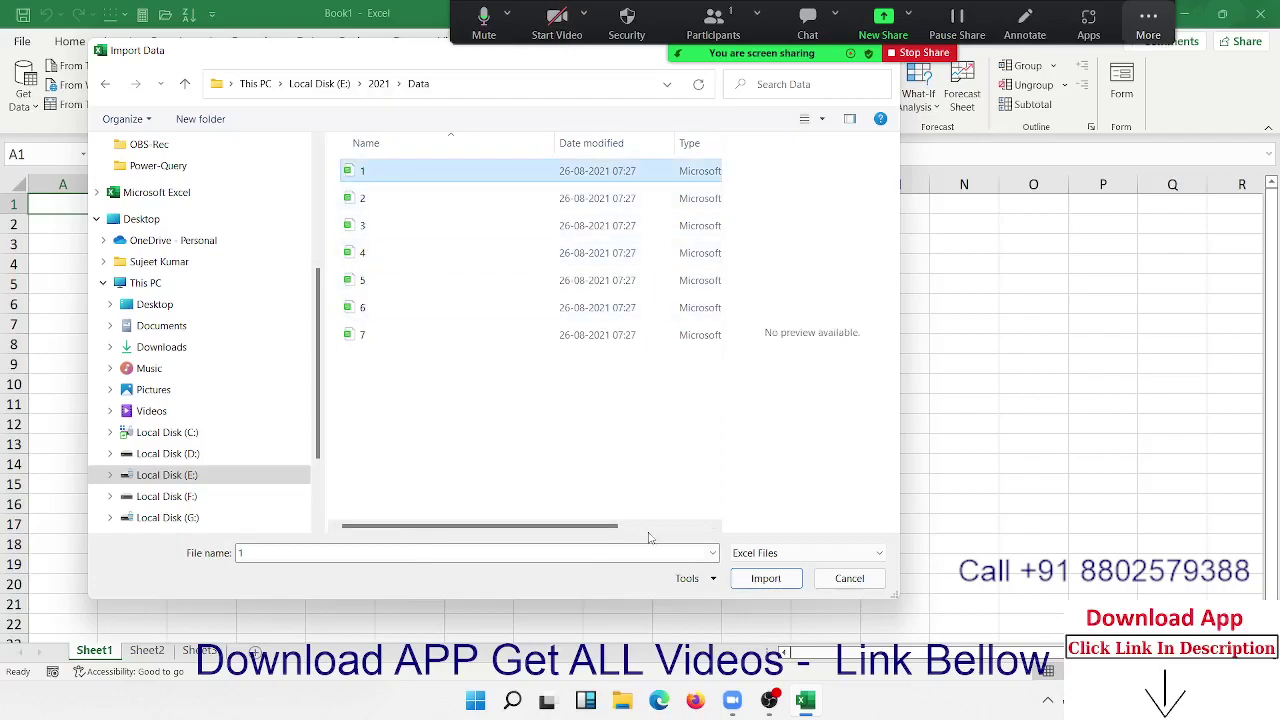
# Import 1.xlsx and open its Sheet1 for transforming in the Power Query Editor.
pyautogui.click(770, 582)
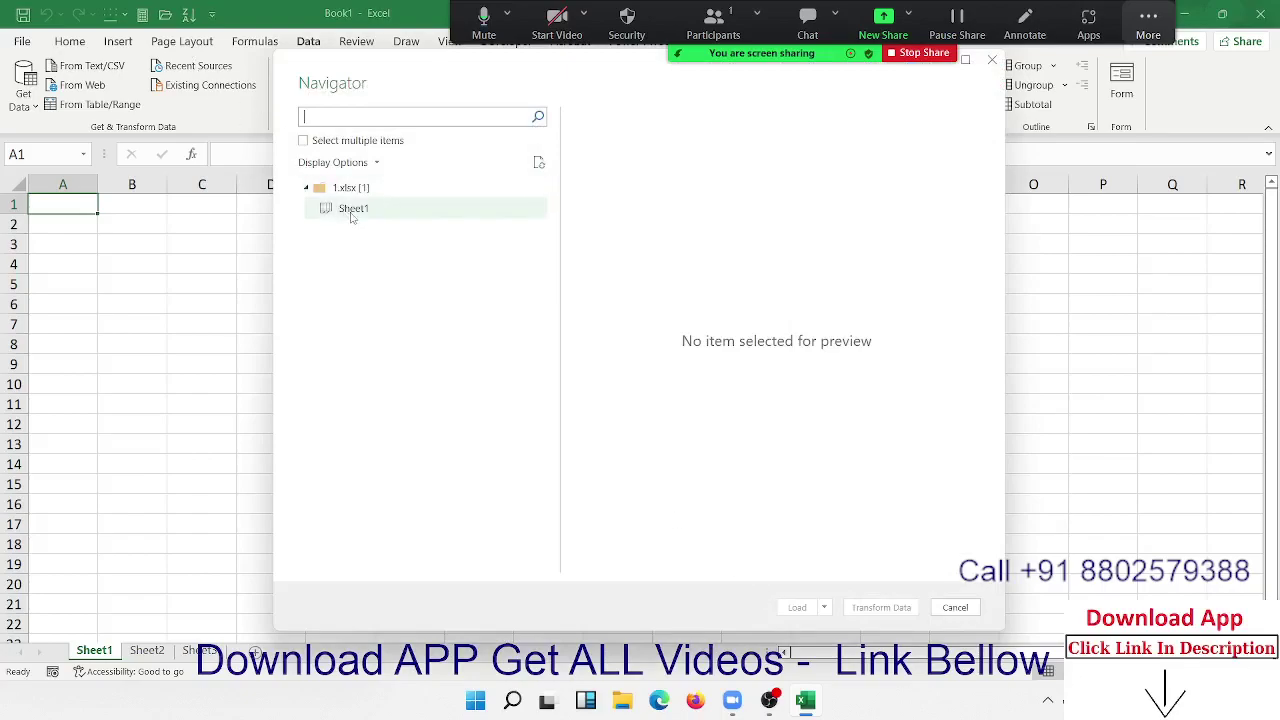
pyautogui.click(352, 214)
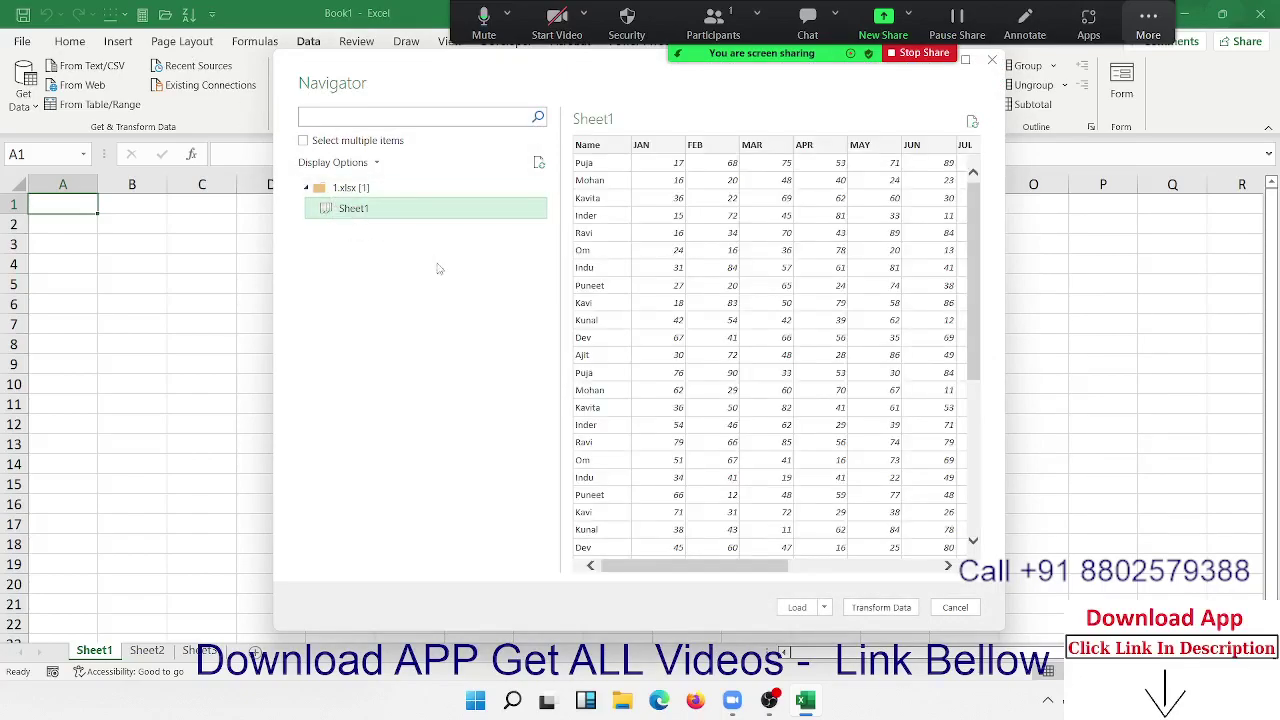
pyautogui.click(869, 612)
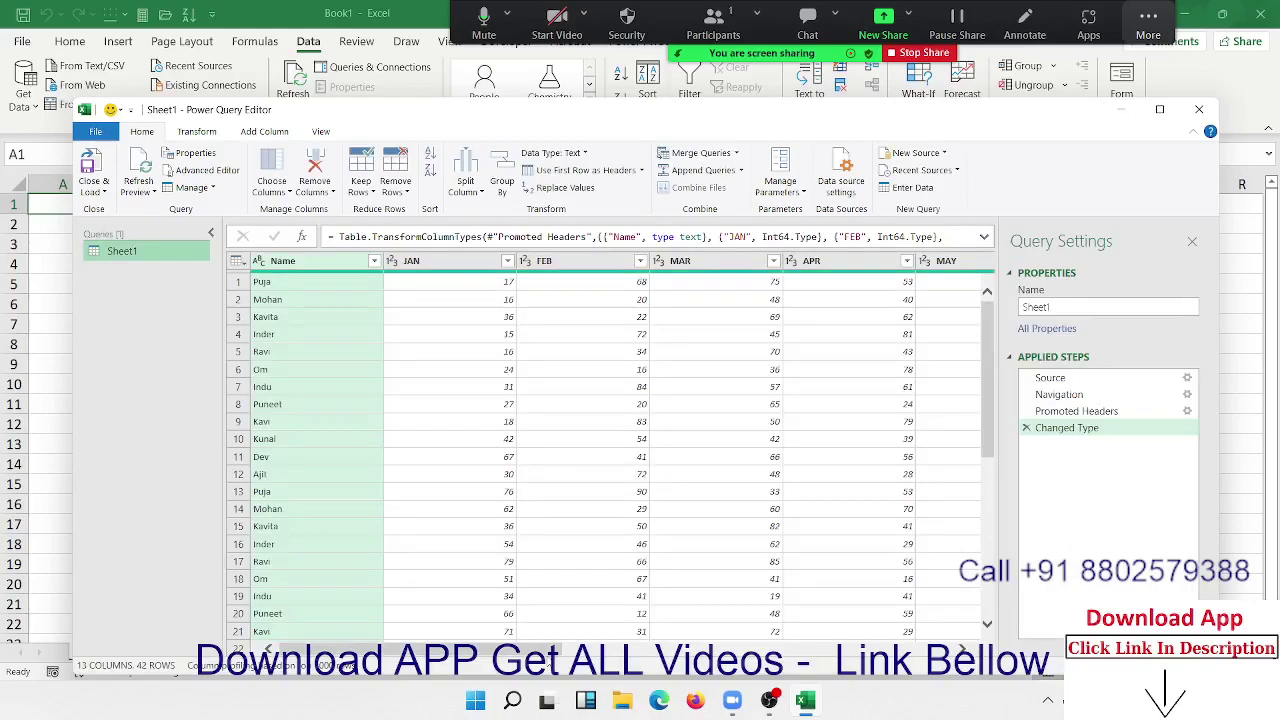
# Show the Source step and inspect the E:\2021\Data\1.xlsx path in its formula.
pyautogui.moveTo(548, 650)
pyautogui.mouseDown()
pyautogui.moveTo(888, 676)
pyautogui.moveTo(987, 666)
pyautogui.mouseUp()
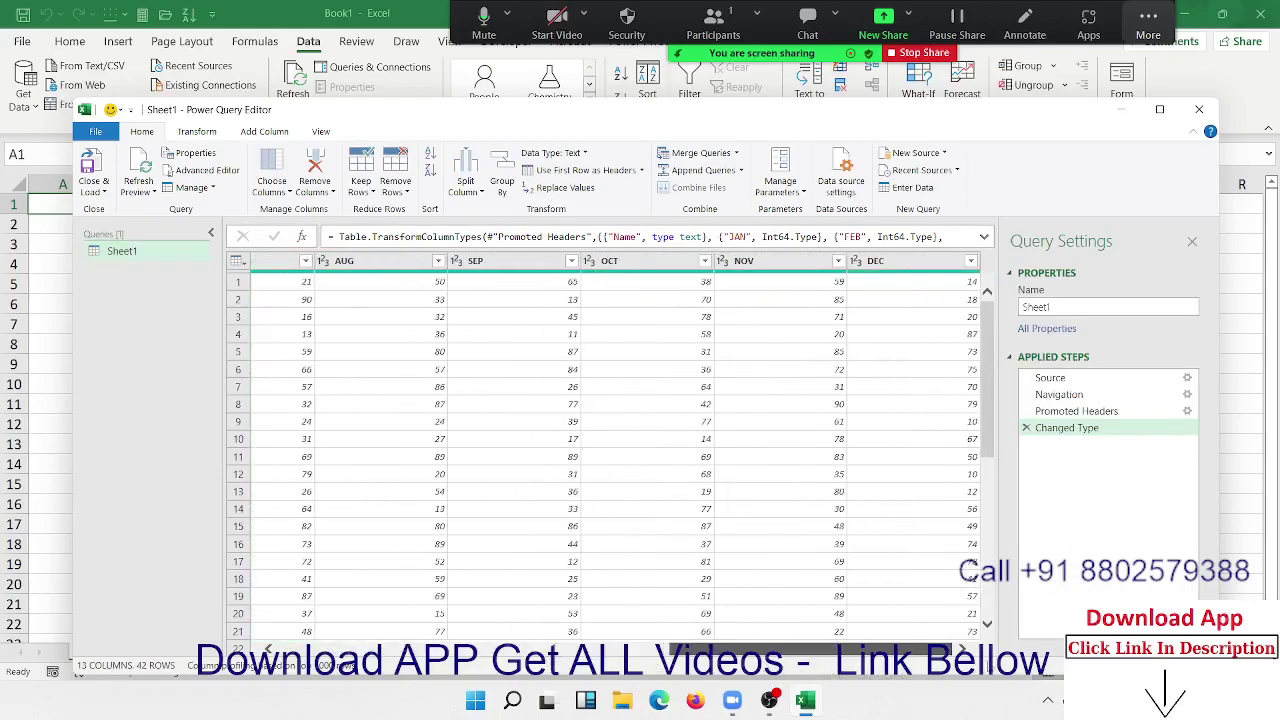
pyautogui.moveTo(850, 650); pyautogui.dragTo(445, 650)
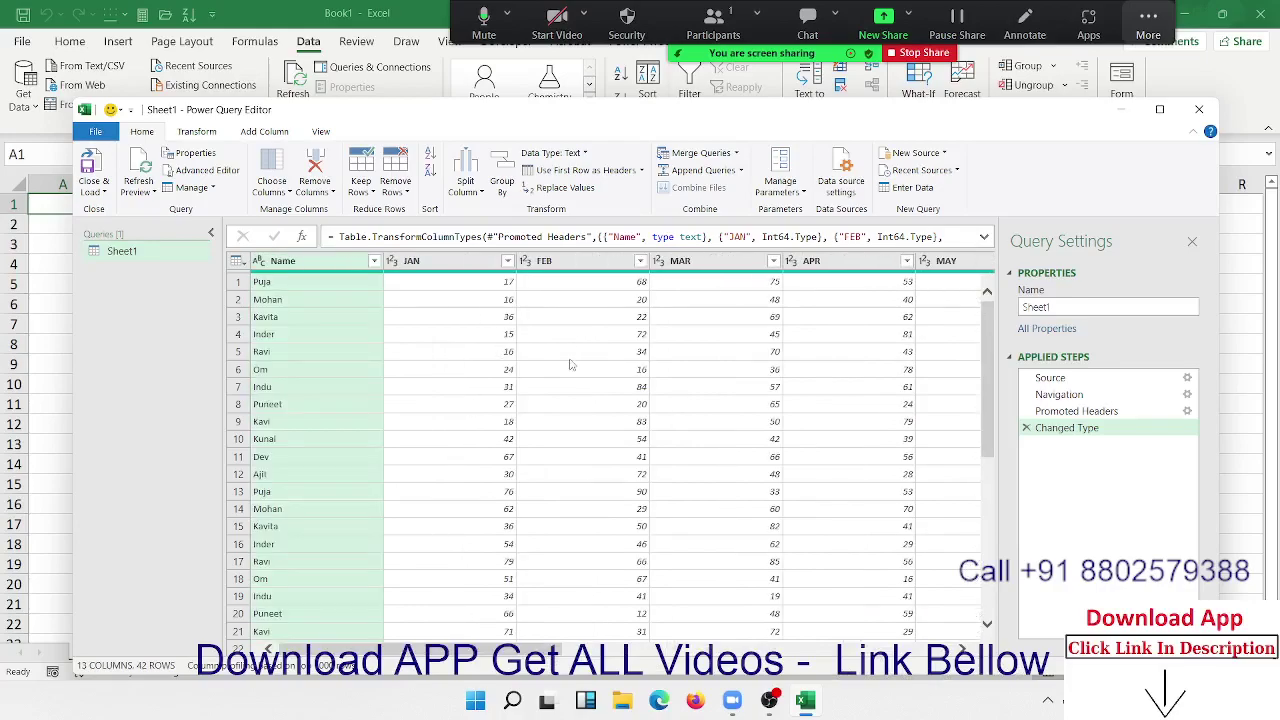
pyautogui.click(1039, 383)
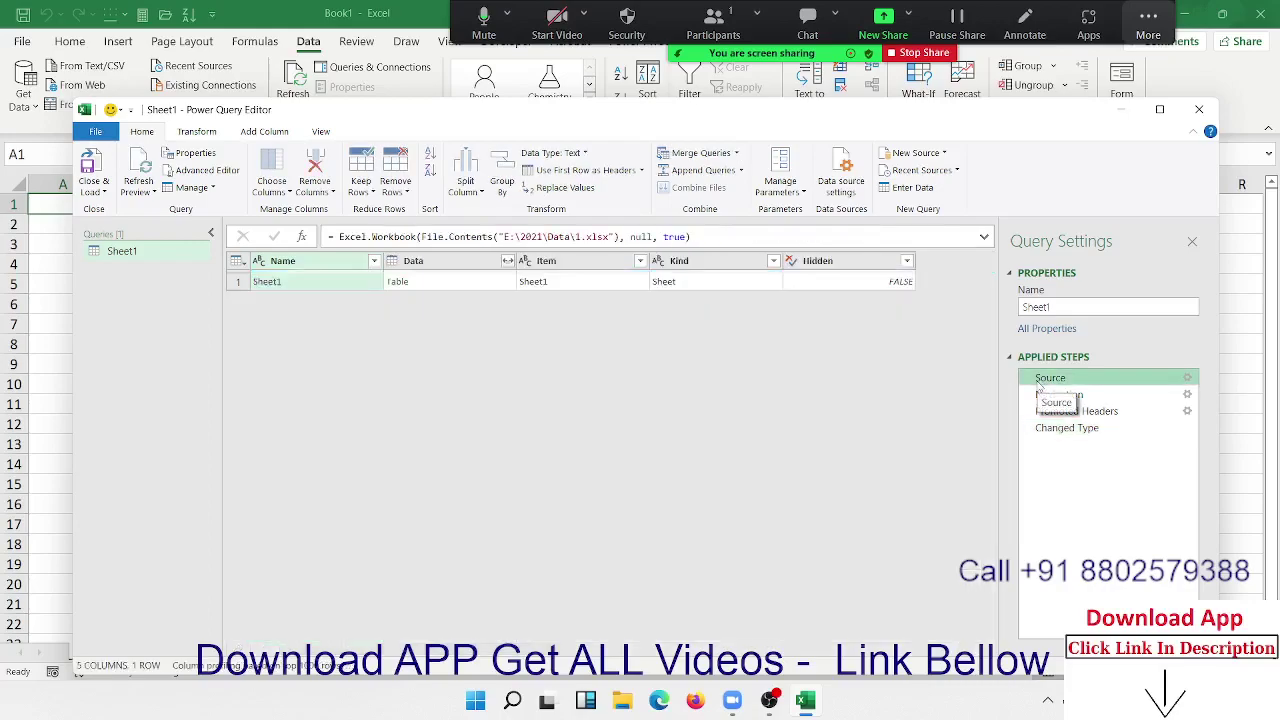
pyautogui.moveTo(530, 237); pyautogui.dragTo(604, 237)
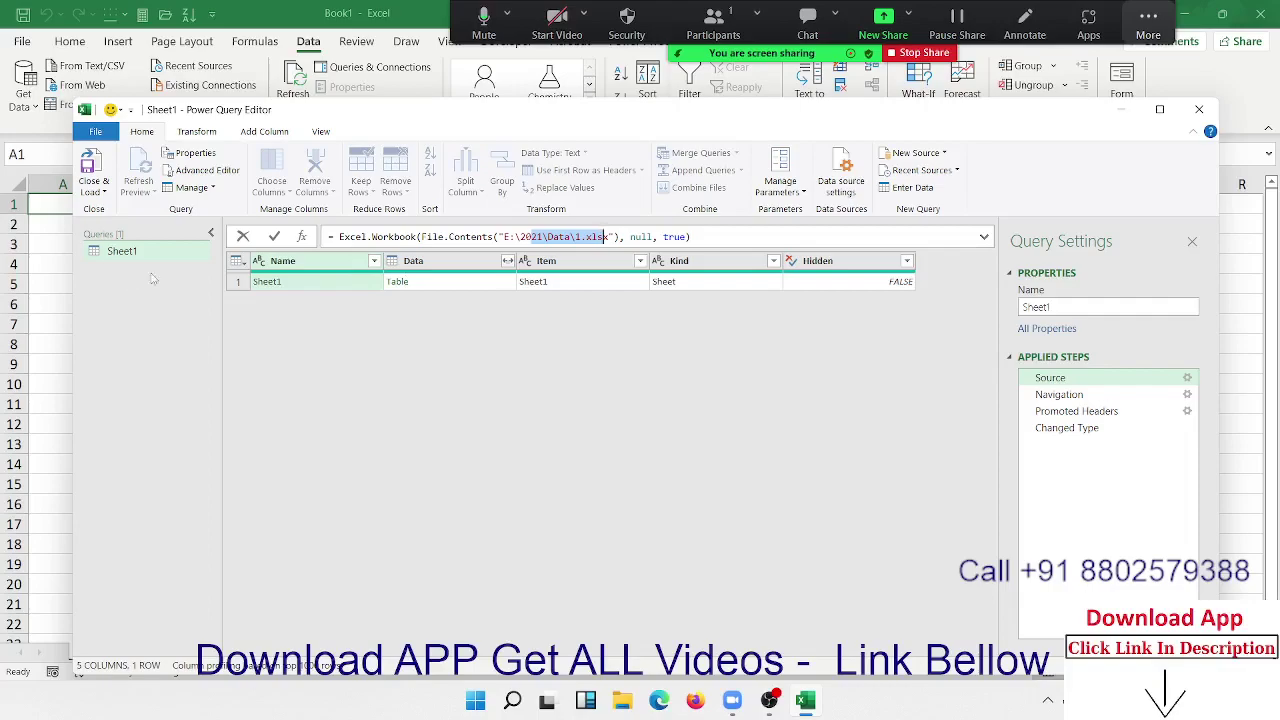
pyautogui.click(474, 237)
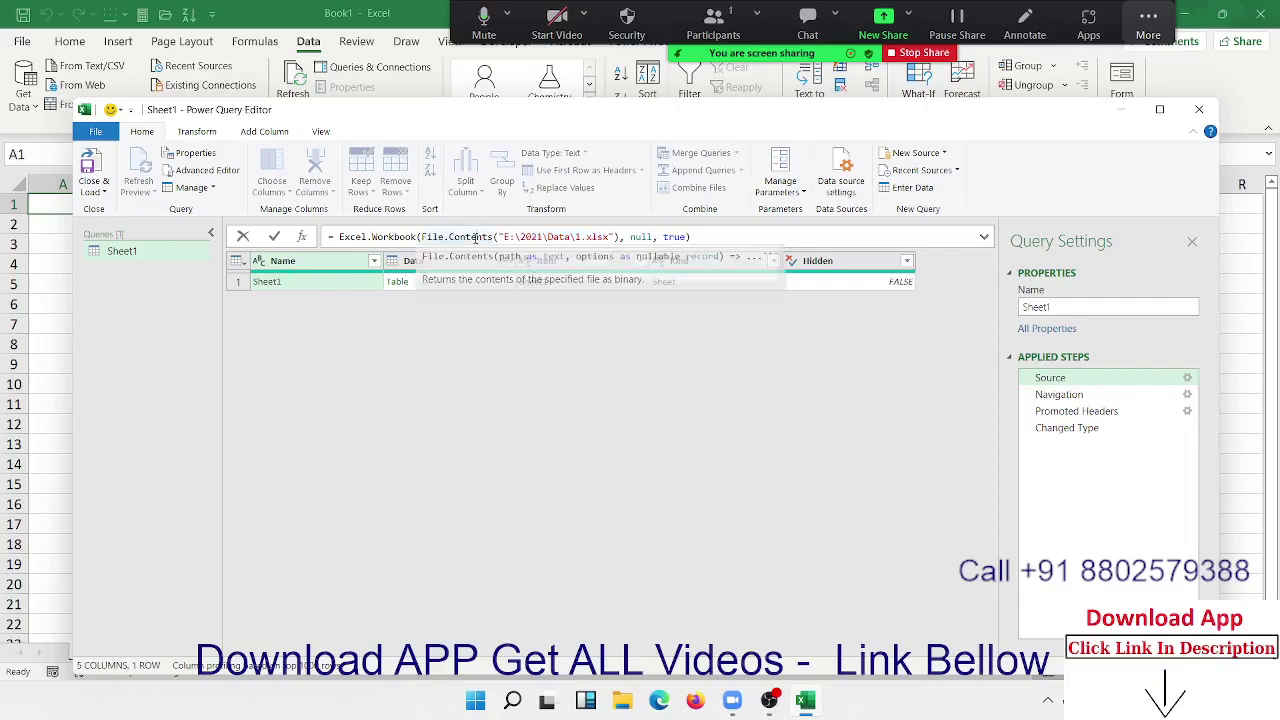
# Create a new parameter named FN and begin its 'Select Data Source File NAme' description.
pyautogui.click(766, 196)
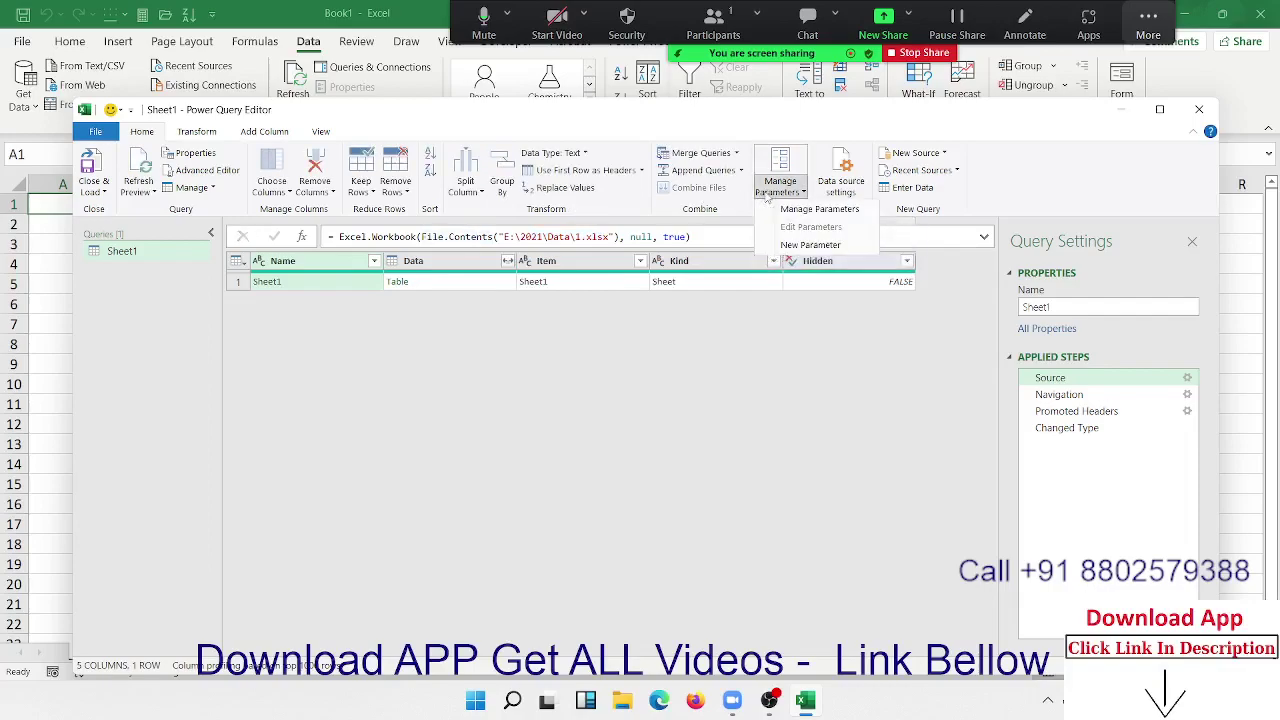
pyautogui.click(783, 247)
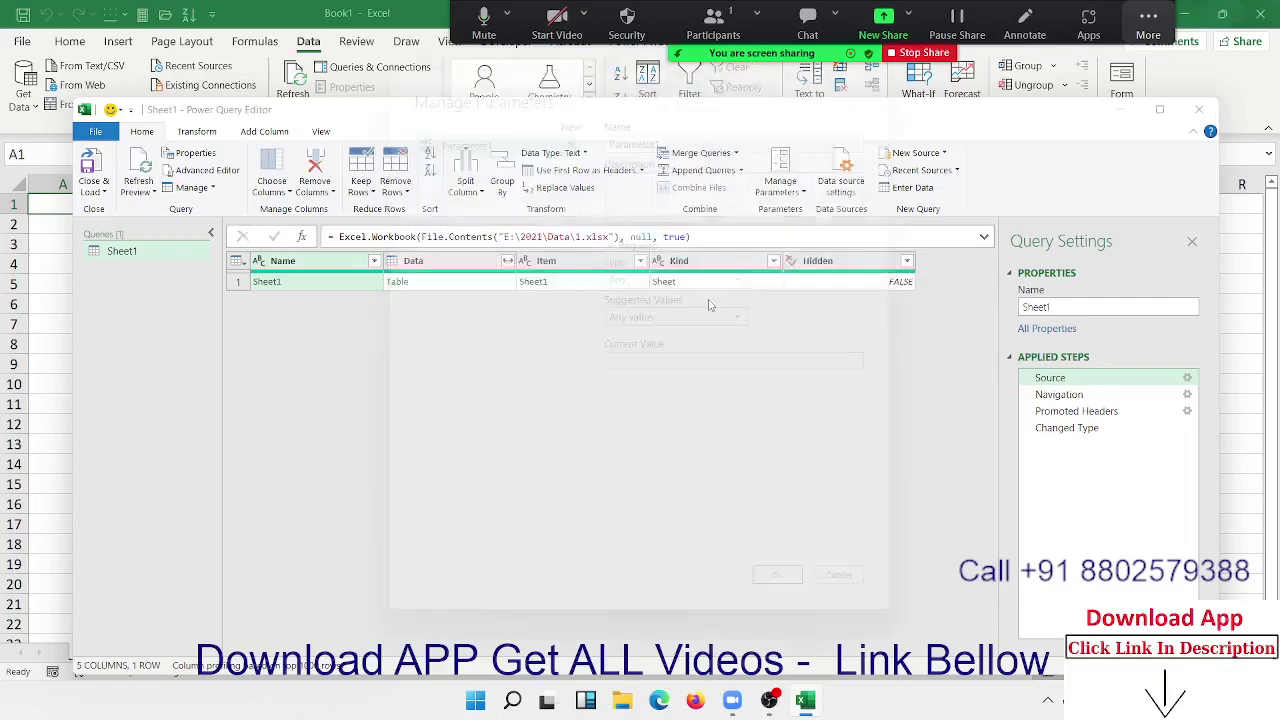
pyautogui.doubleClick(628, 143)
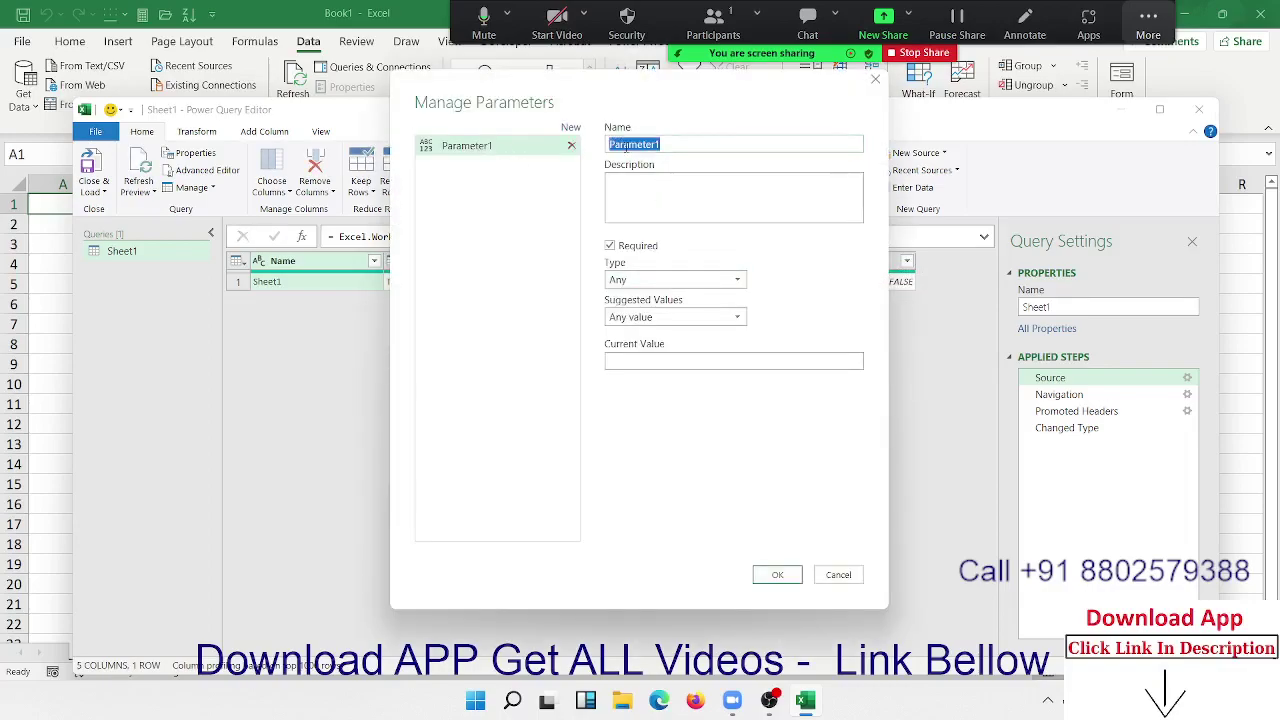
pyautogui.write('S')
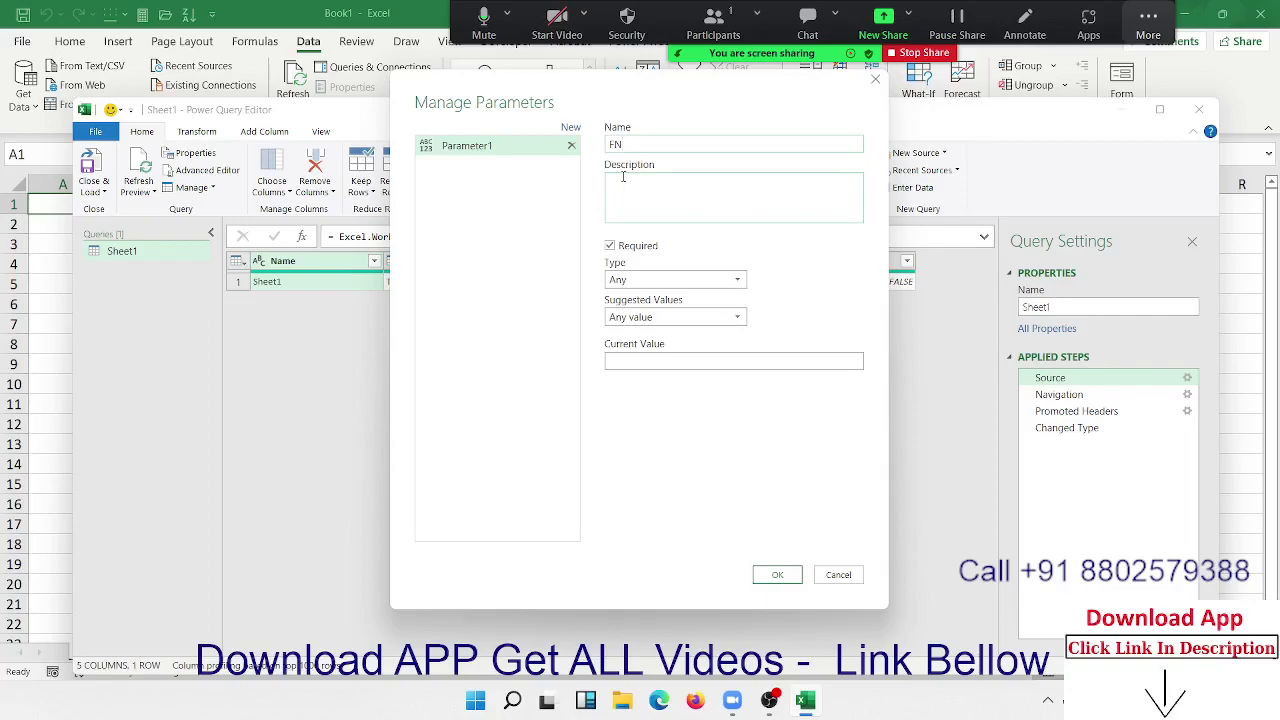
pyautogui.click(621, 178)
pyautogui.write('lect Data Source')
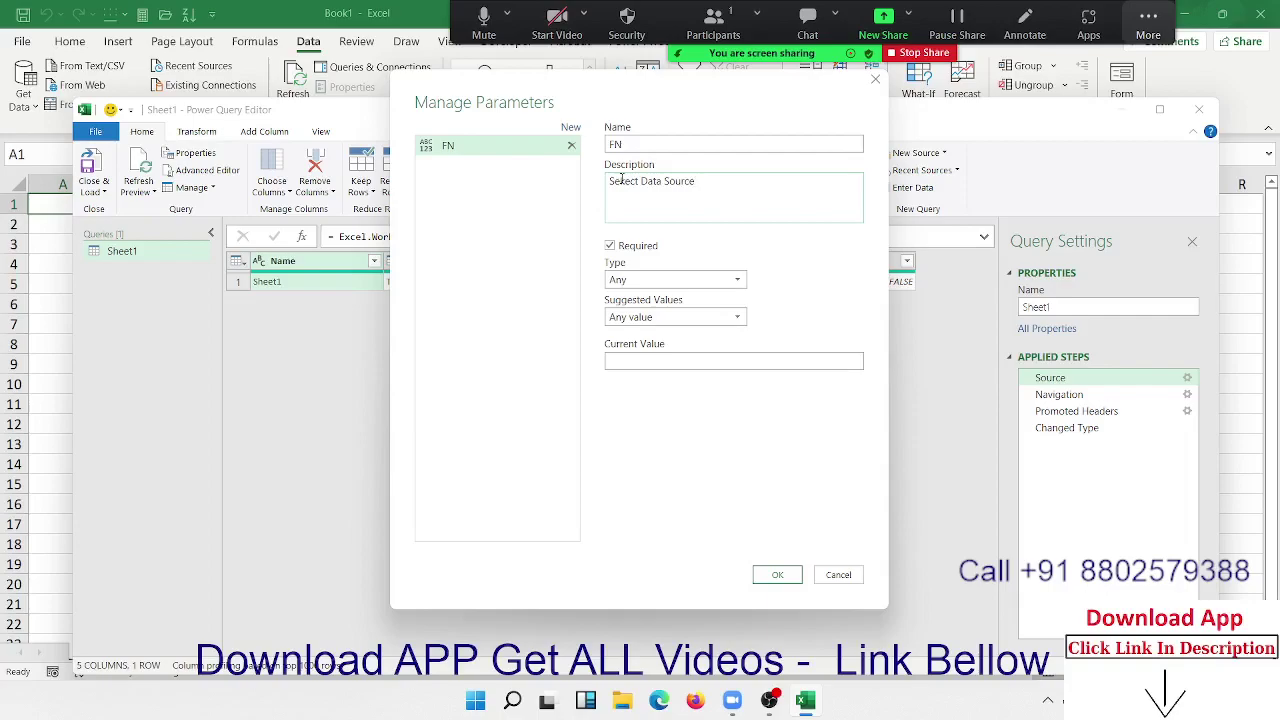
# Finish the FN description and set the parameter type to Text.
pyautogui.write('NAme')
pyautogui.click(670, 282)
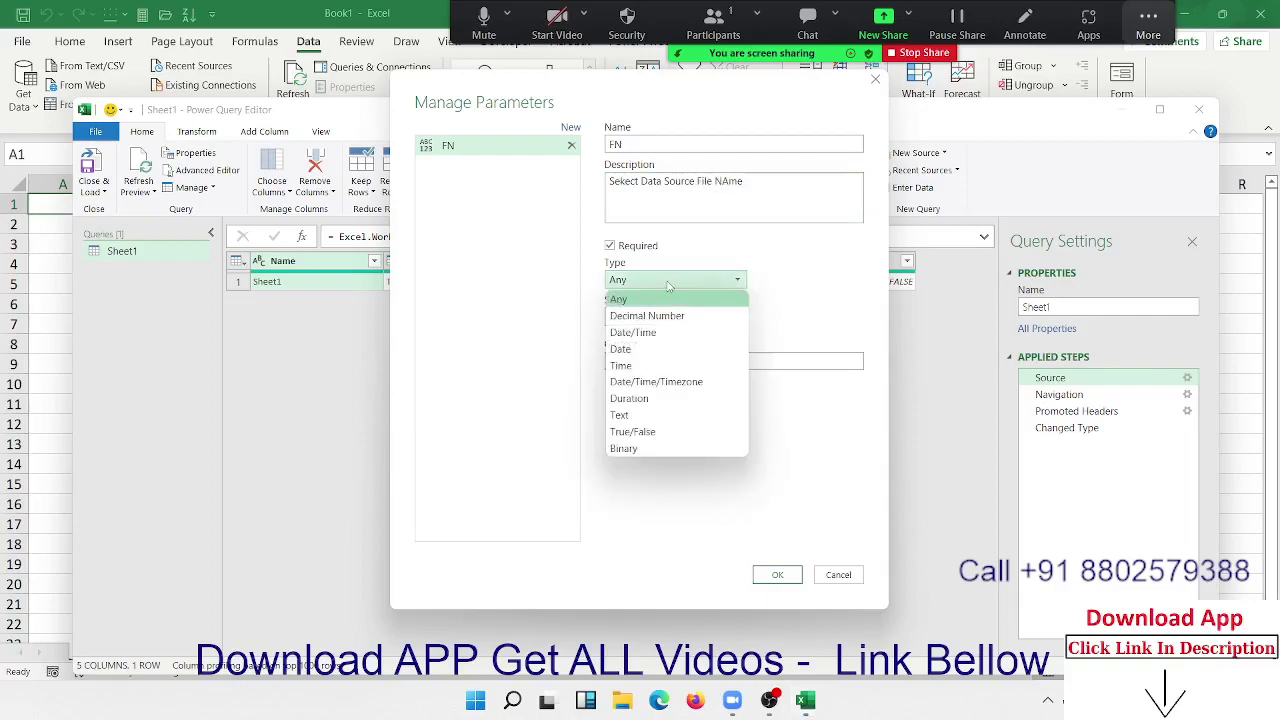
pyautogui.click(650, 416)
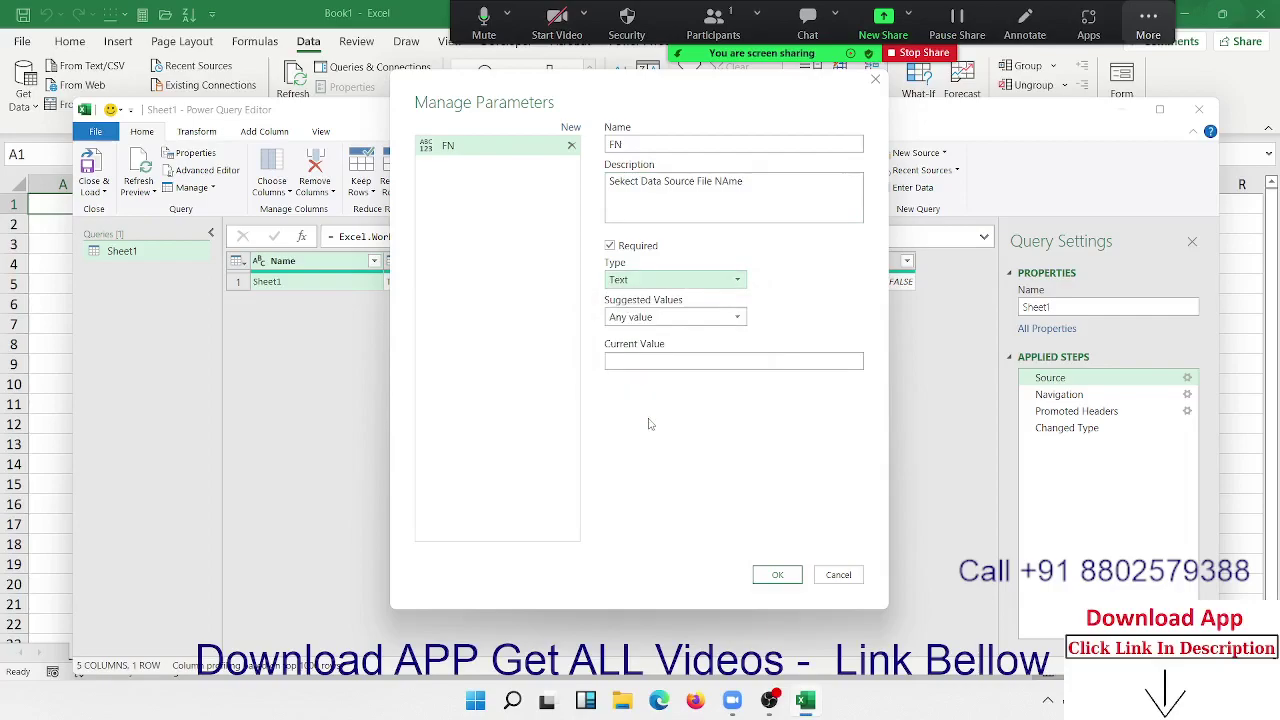
pyautogui.click(638, 284)
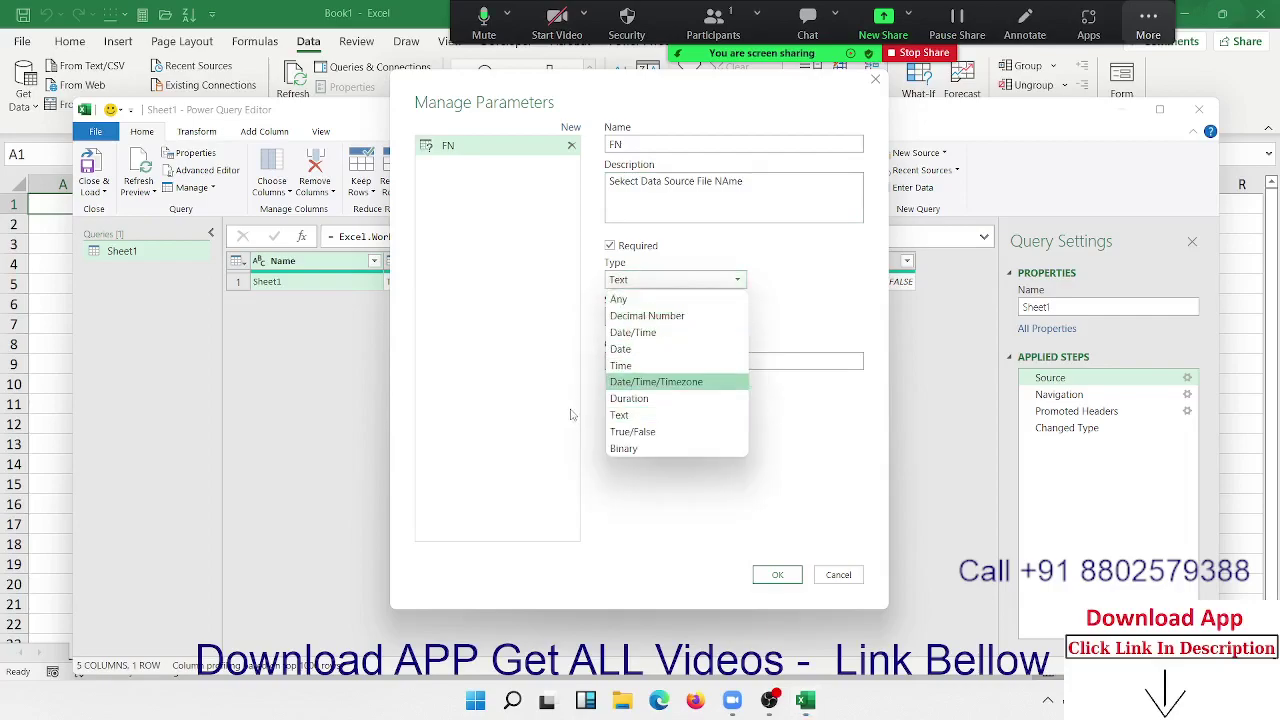
pyautogui.click(633, 416)
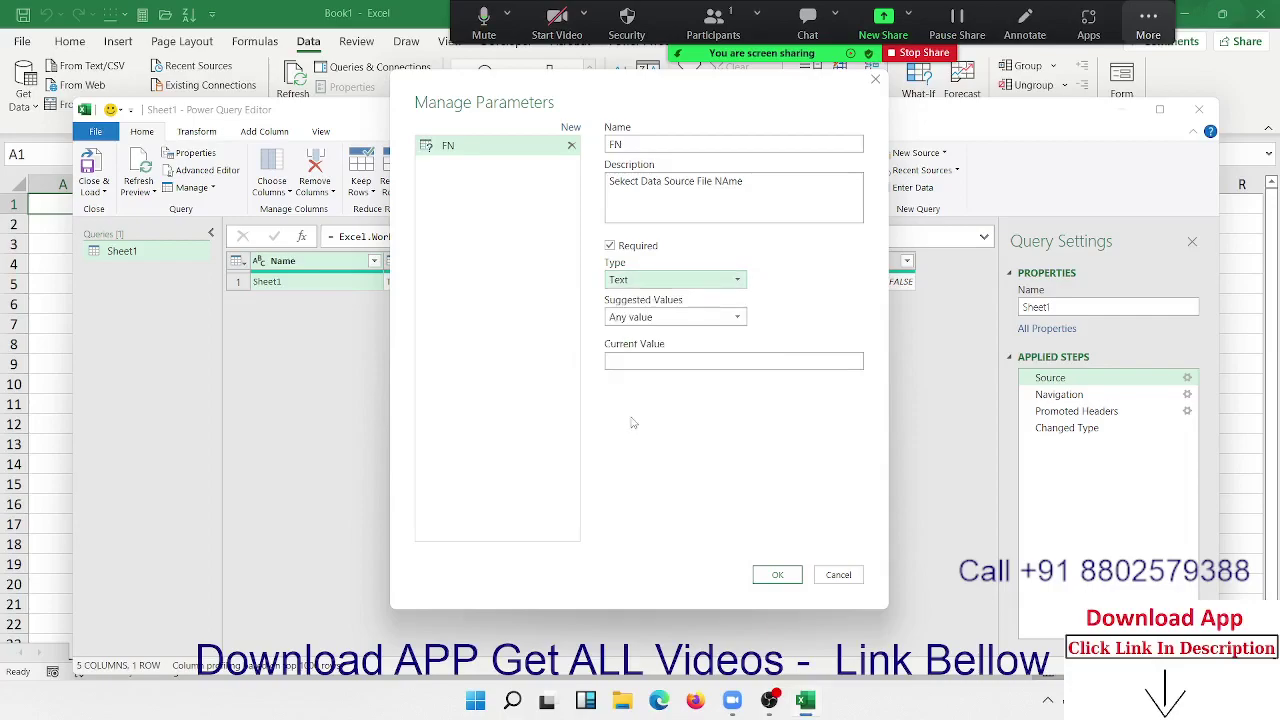
# Restrict FN to a list of suggested values 1, 2, 3, 4, 5 and 6.
pyautogui.click(655, 316)
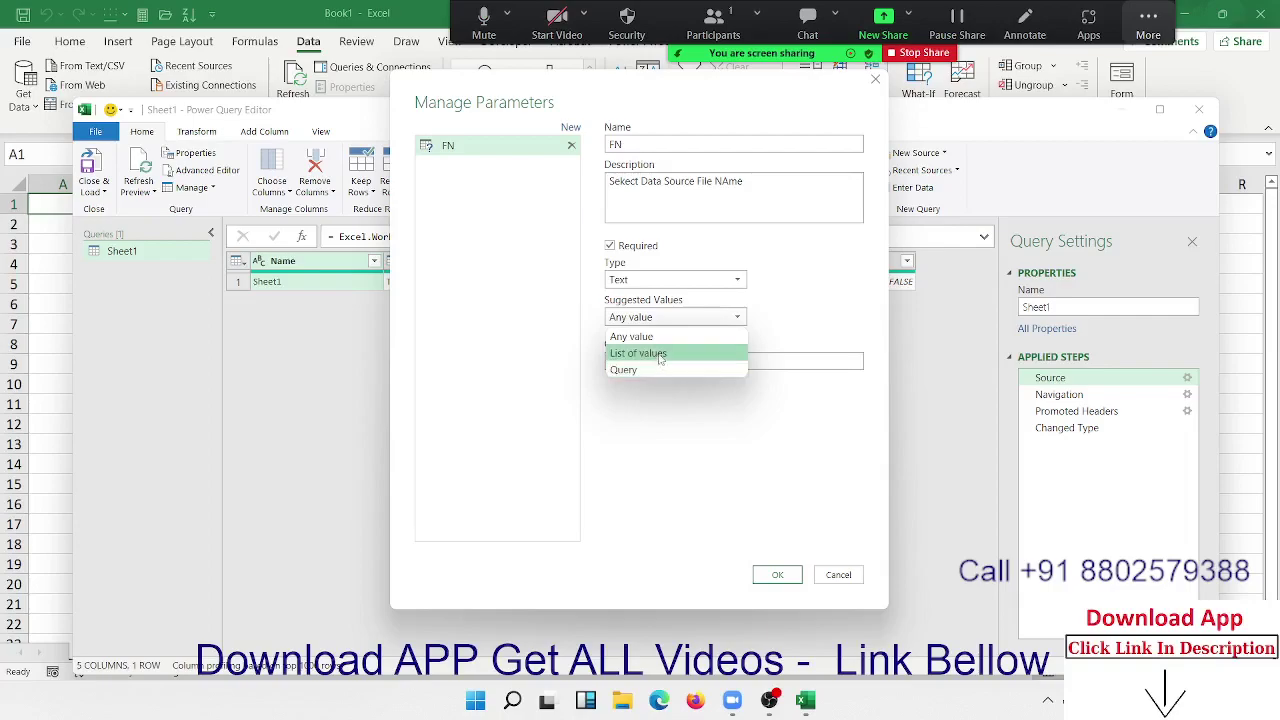
pyautogui.click(657, 354)
pyautogui.click(659, 358)
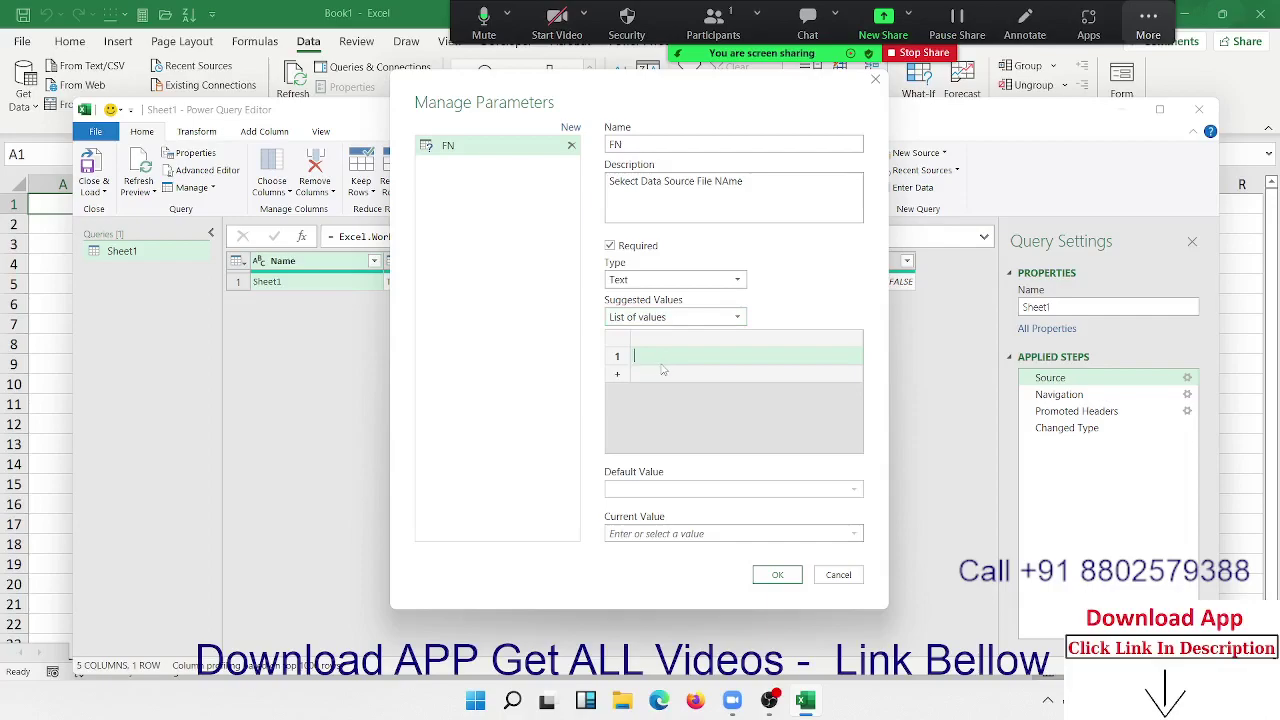
pyautogui.click(662, 371)
pyautogui.write('2')
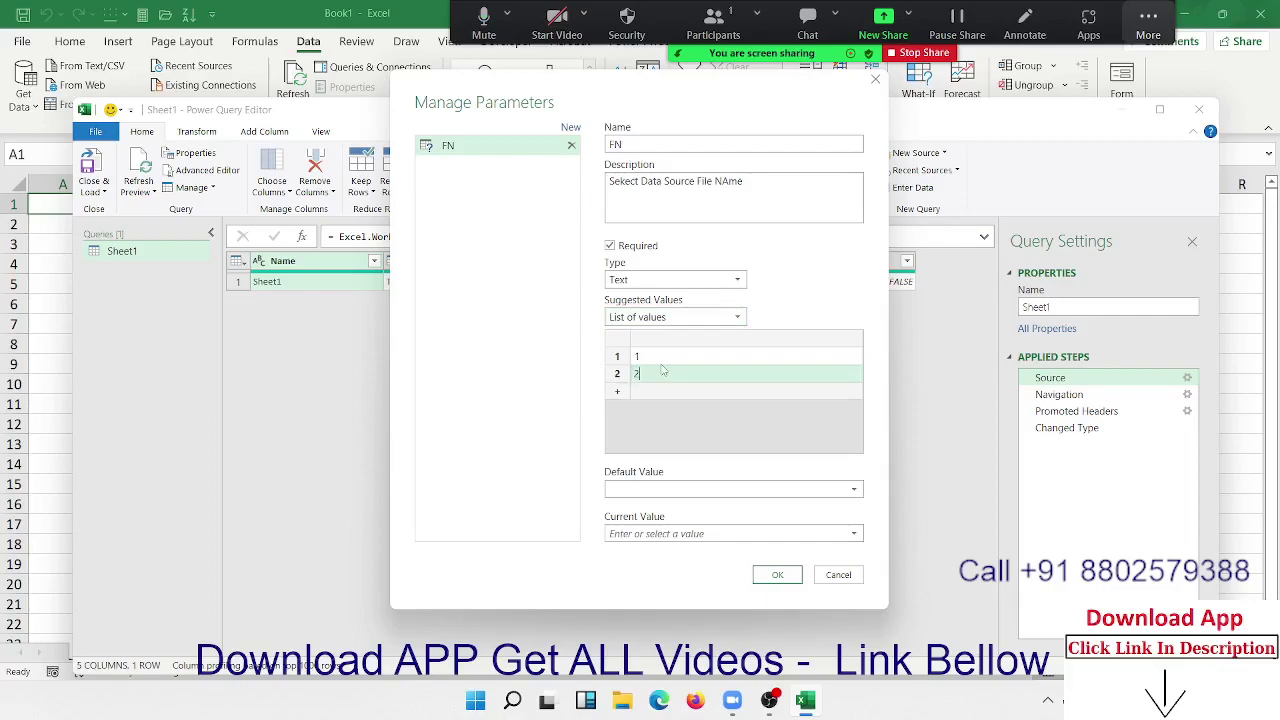
pyautogui.press('Return')
pyautogui.write('3')
pyautogui.press('Return')
pyautogui.write('4')
pyautogui.press('Return')
pyautogui.write('5')
pyautogui.press('Return')
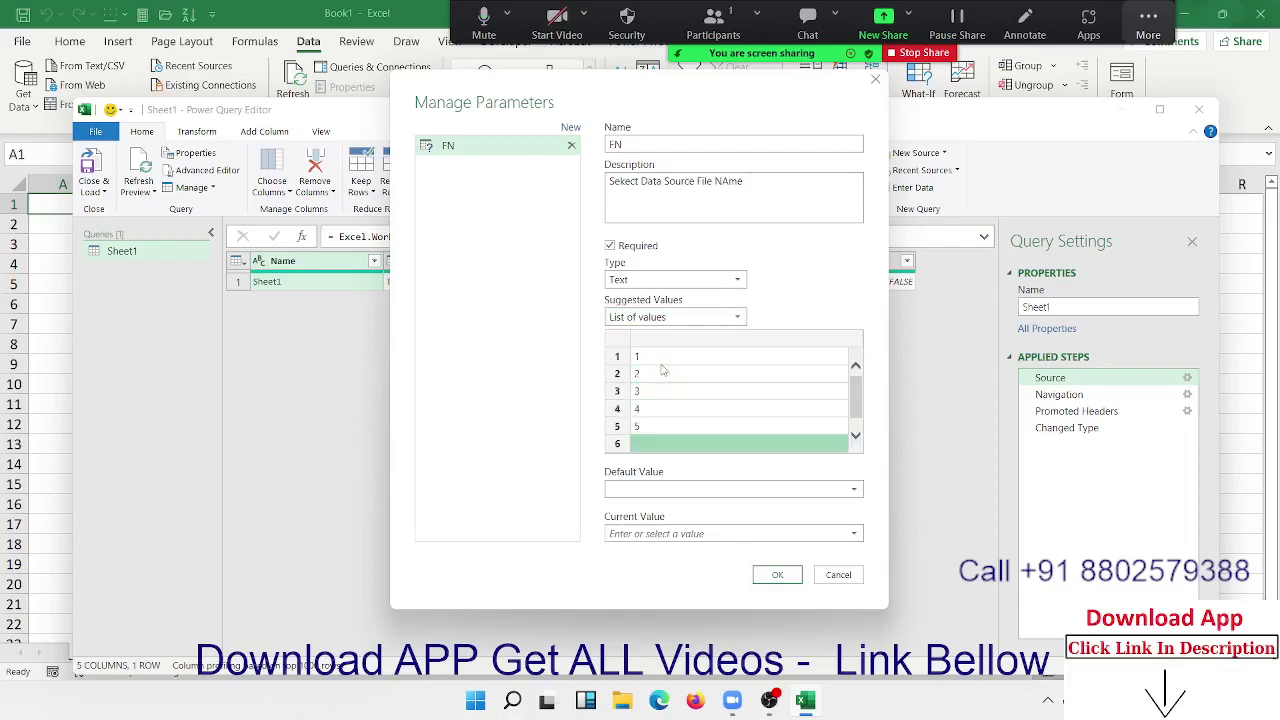
pyautogui.write('6')
pyautogui.press('Return')
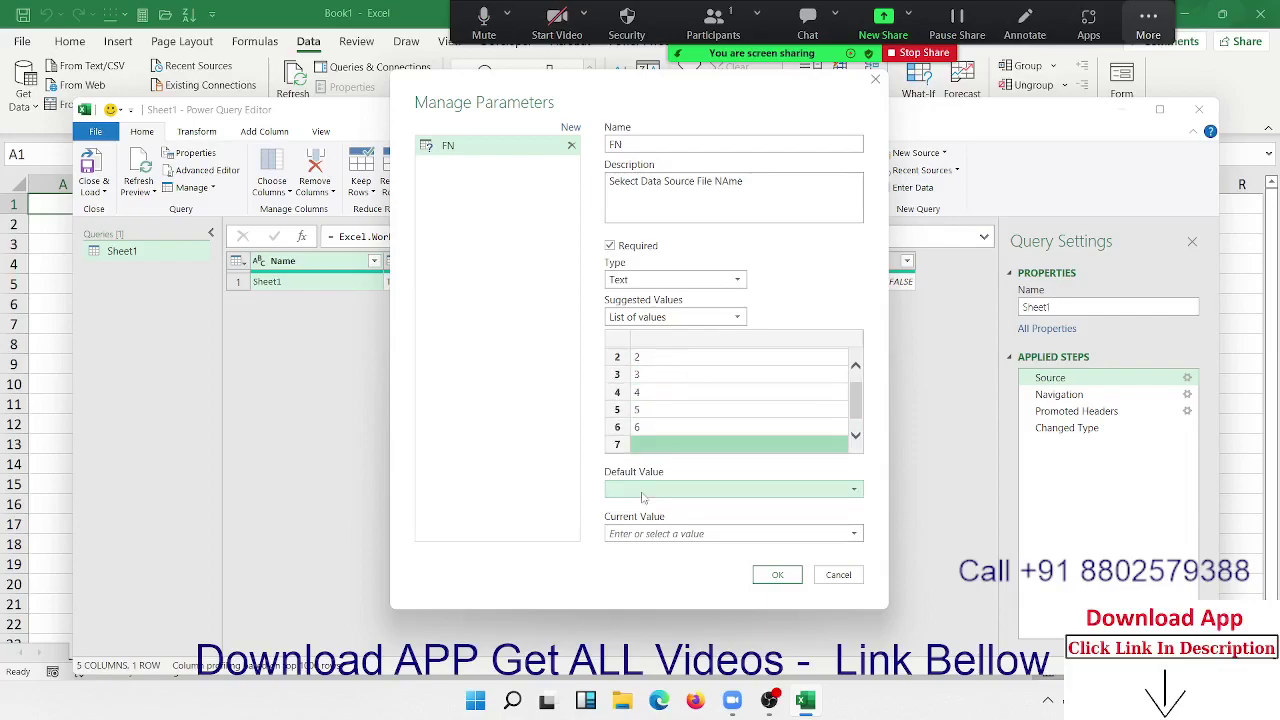
# Set both the default value and current value of FN to 1.
pyautogui.click(641, 489)
pyautogui.click(636, 508)
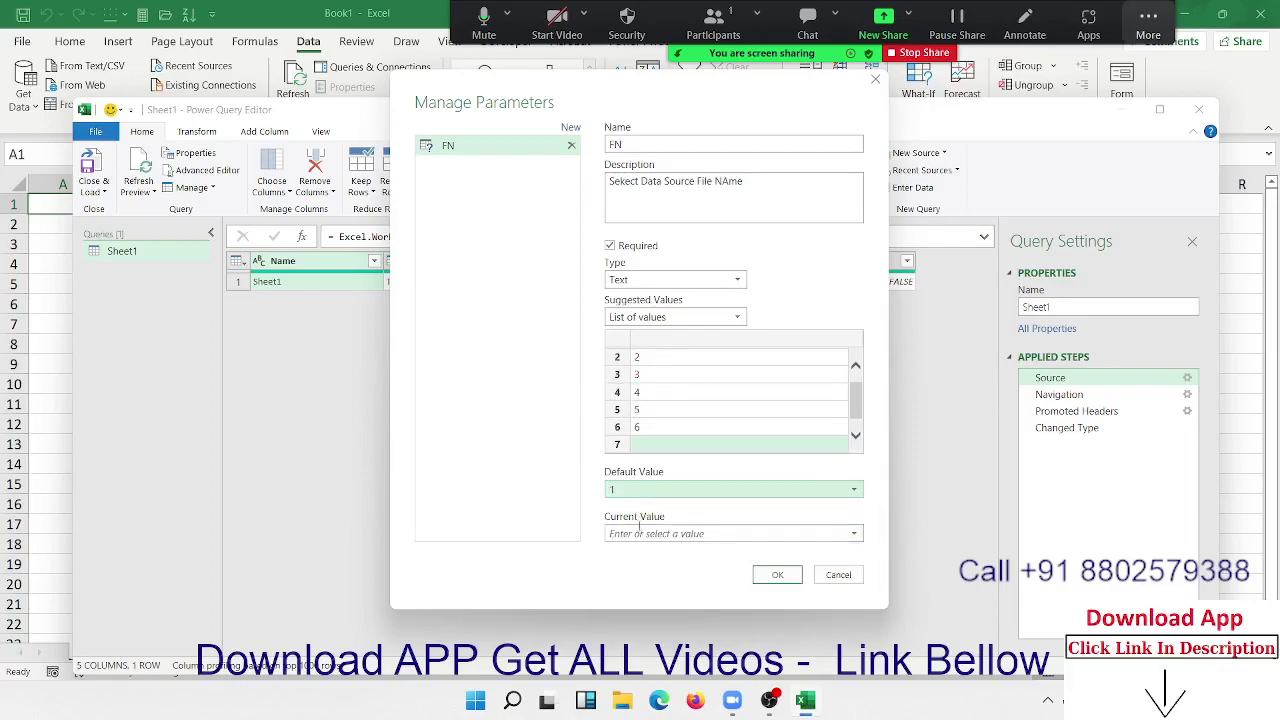
pyautogui.click(728, 531)
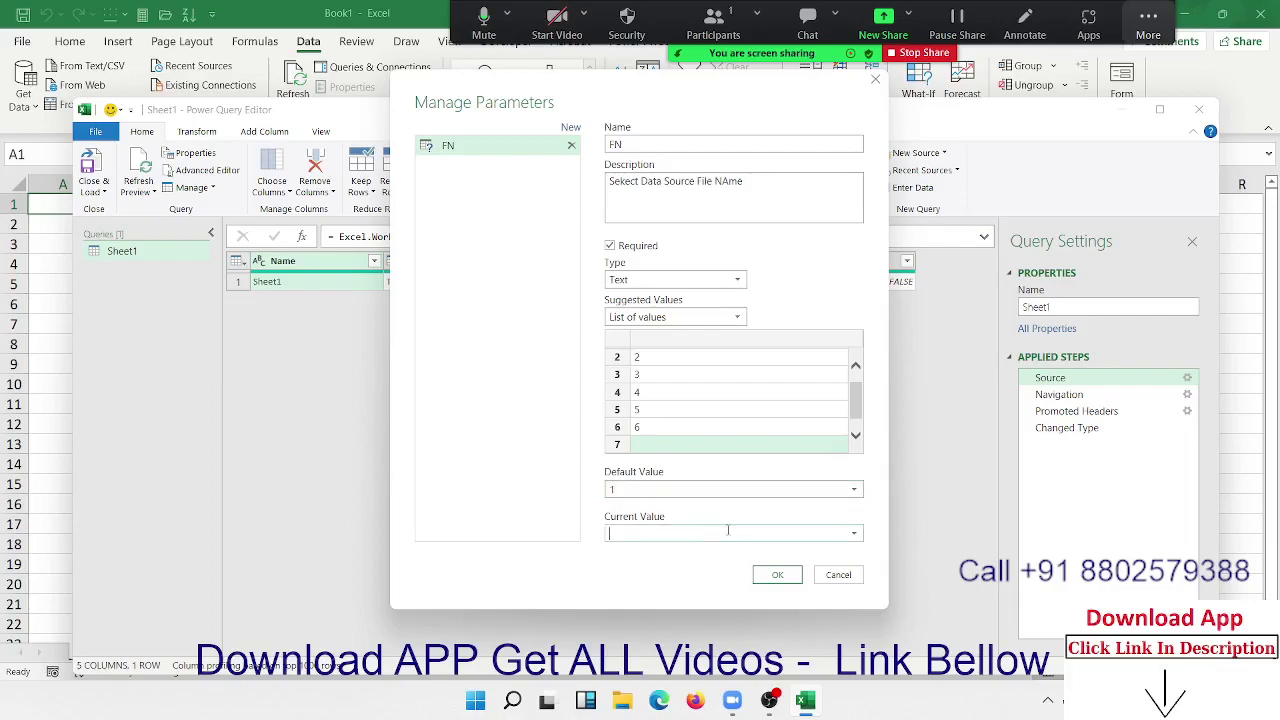
pyautogui.click(852, 533)
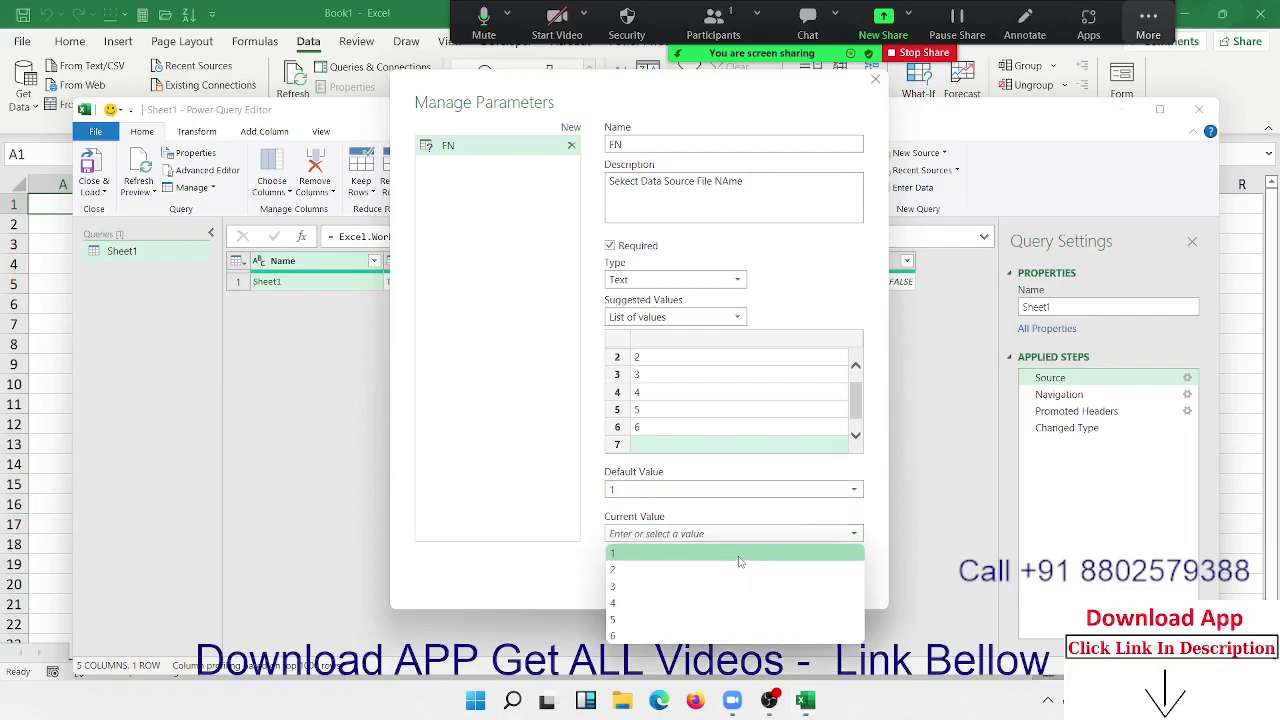
pyautogui.click(737, 556)
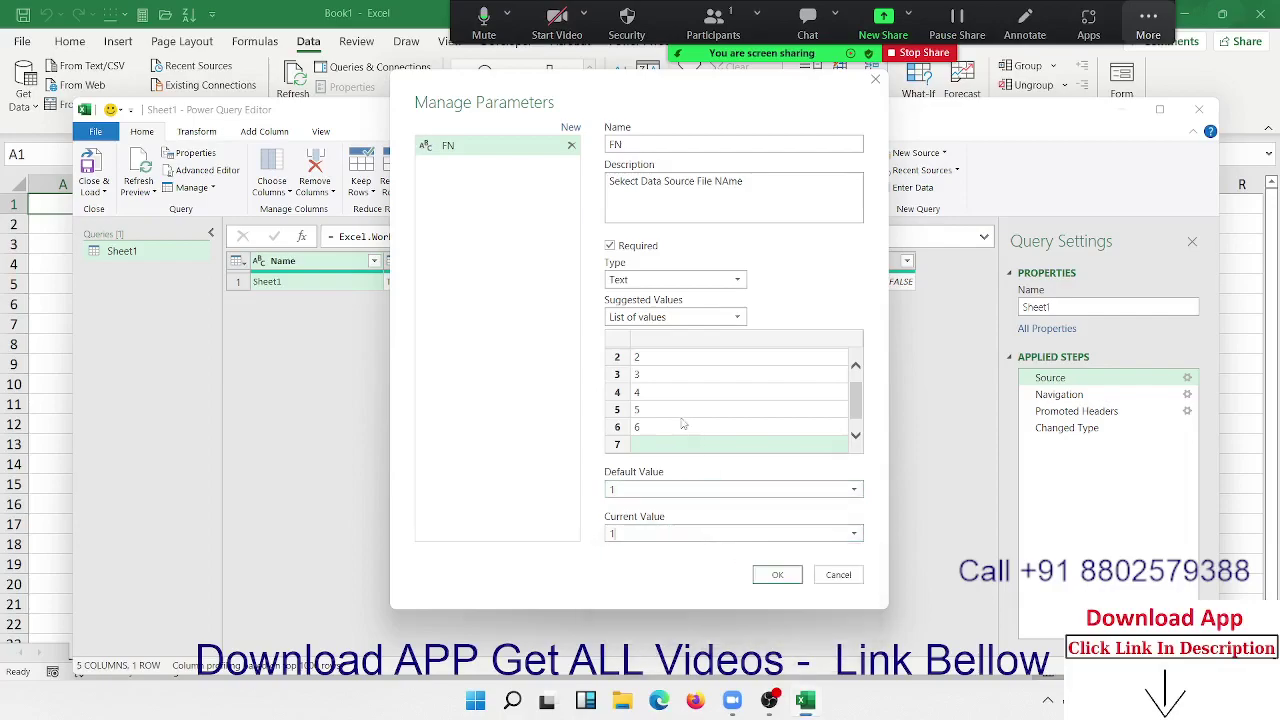
# Save the FN parameter with current value 1 and return to the Sheet1 query.
pyautogui.click(787, 576)
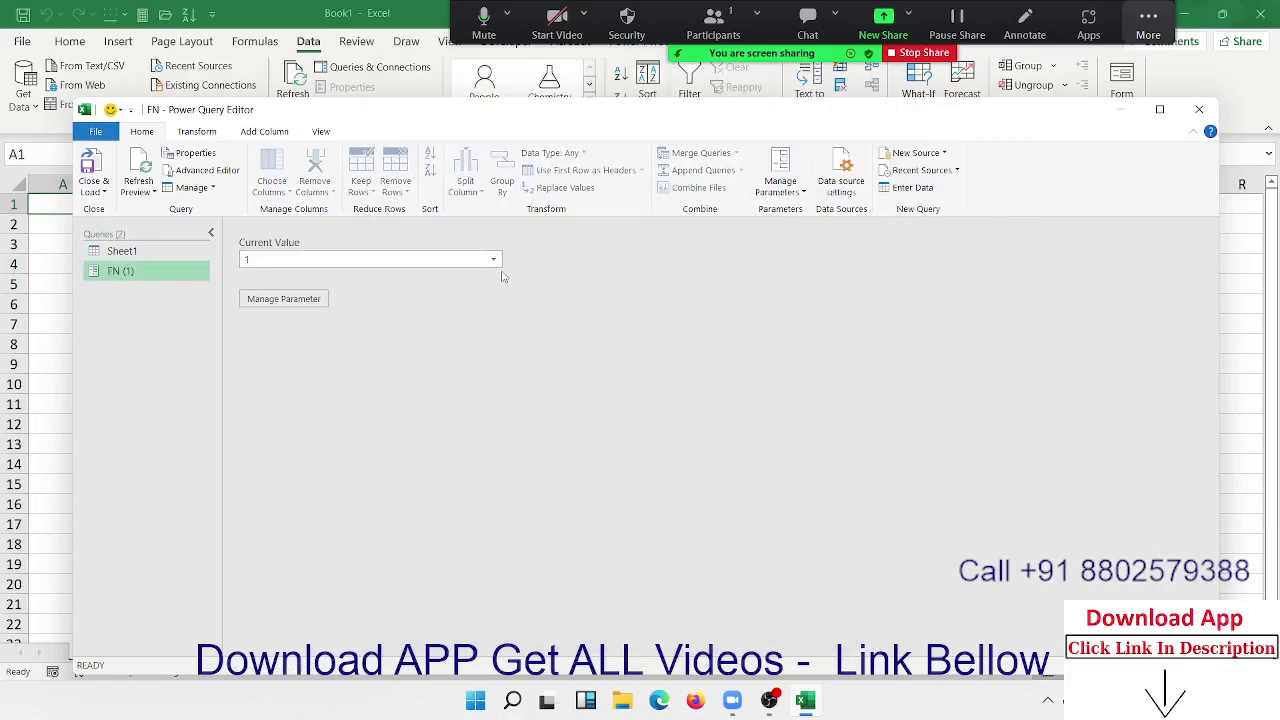
pyautogui.click(492, 260)
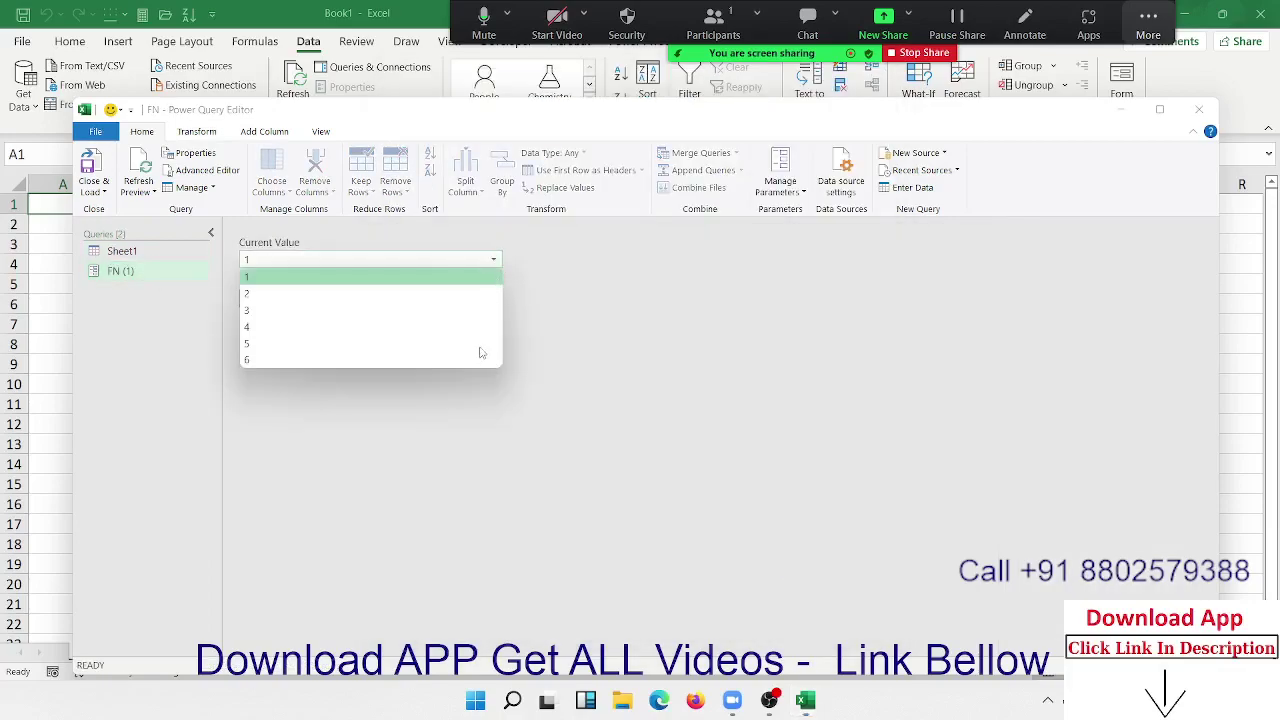
pyautogui.click(629, 316)
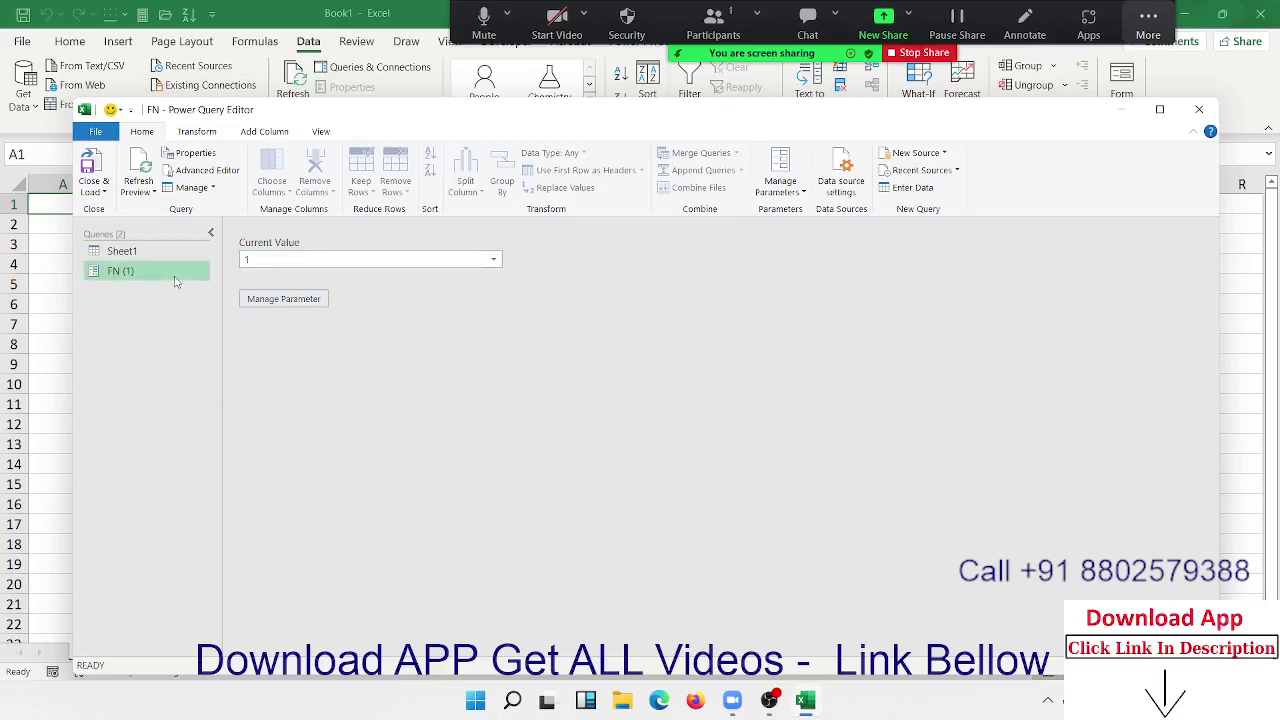
pyautogui.doubleClick(149, 253)
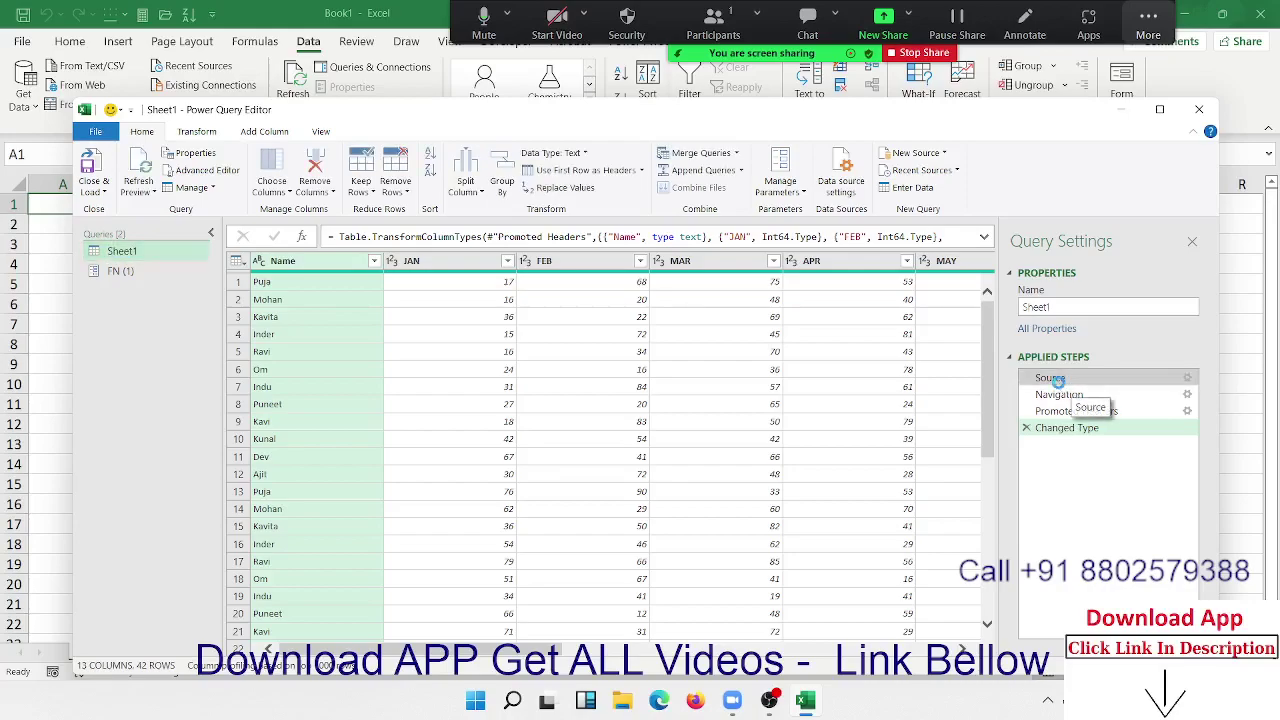
# Replace the fixed file number in the Source path with the FN parameter.
pyautogui.click(1058, 380)
pyautogui.click(576, 237)
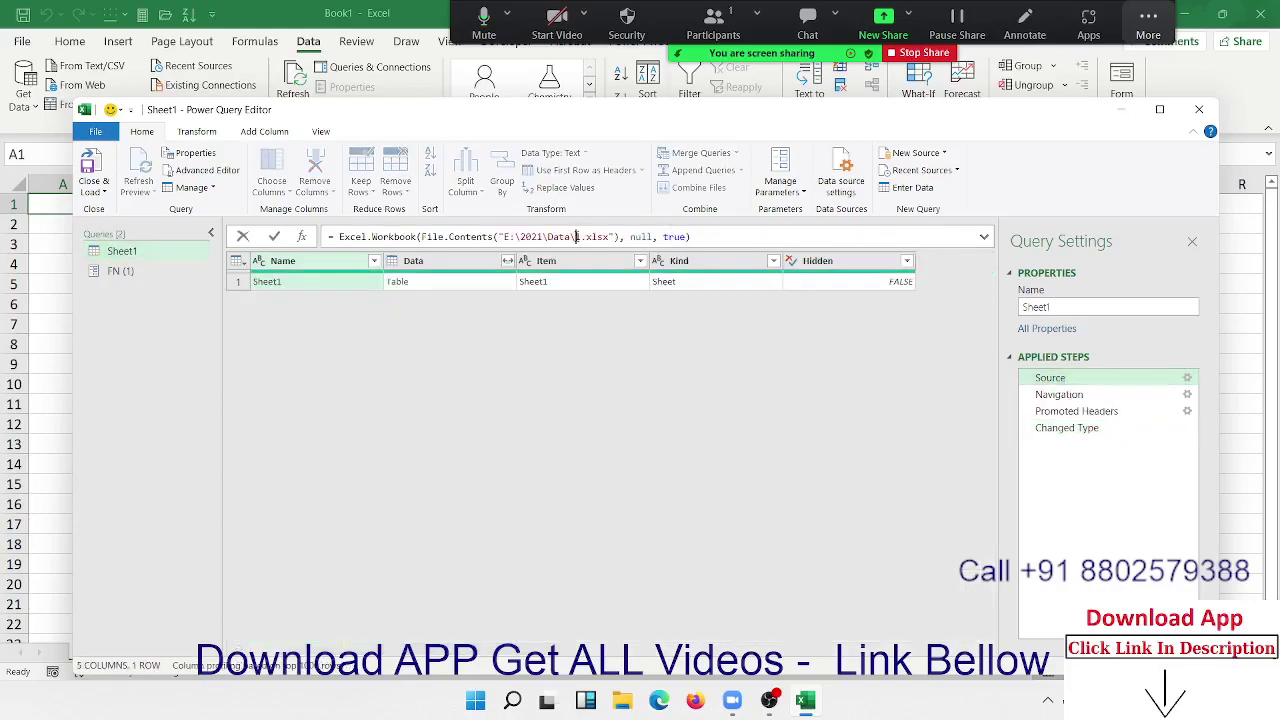
pyautogui.write('T ')
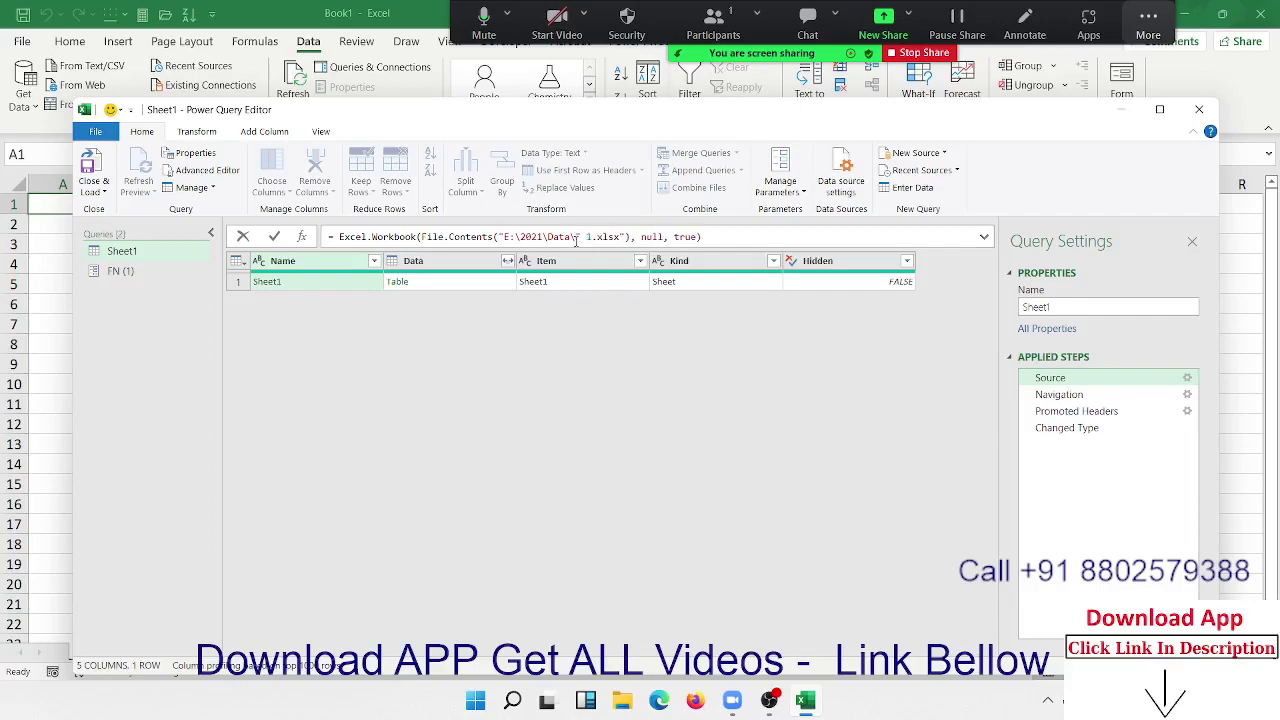
pyautogui.write('&')
pyautogui.press('Delete')
pyautogui.write('&')
pyautogui.write('"')
pyautogui.write('fn')
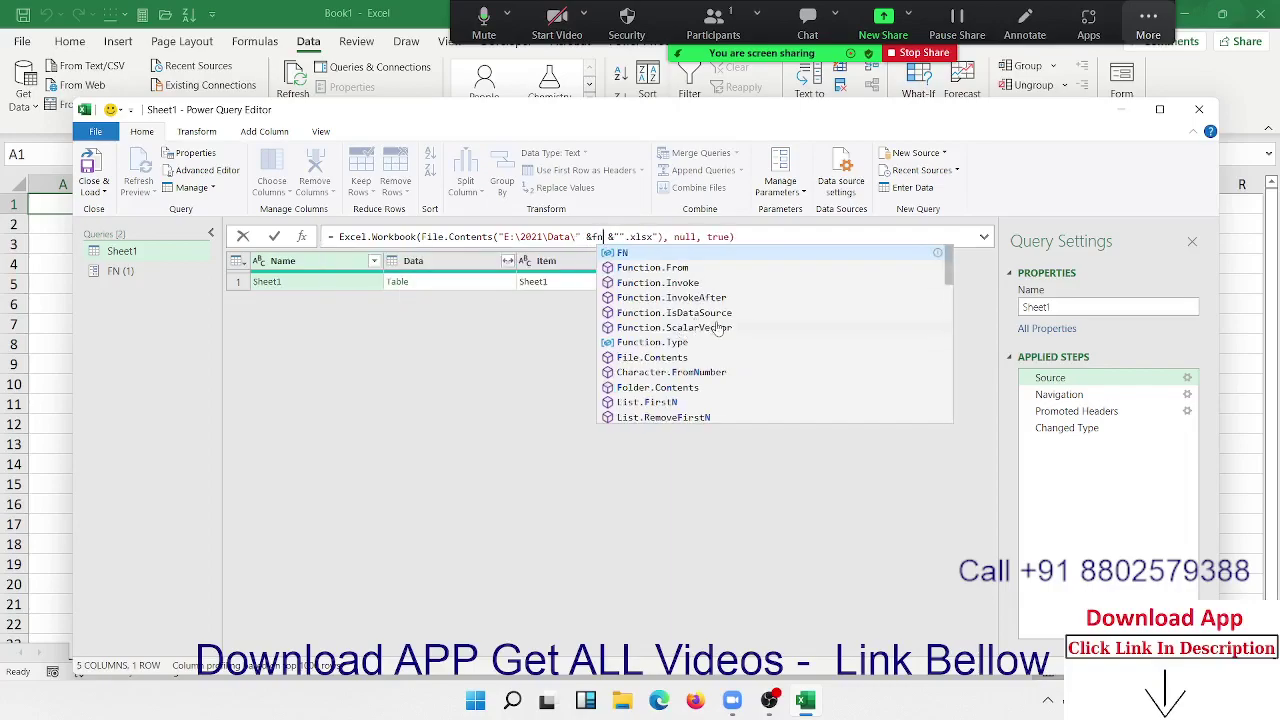
pyautogui.press('Tab')
pyautogui.press('Return')
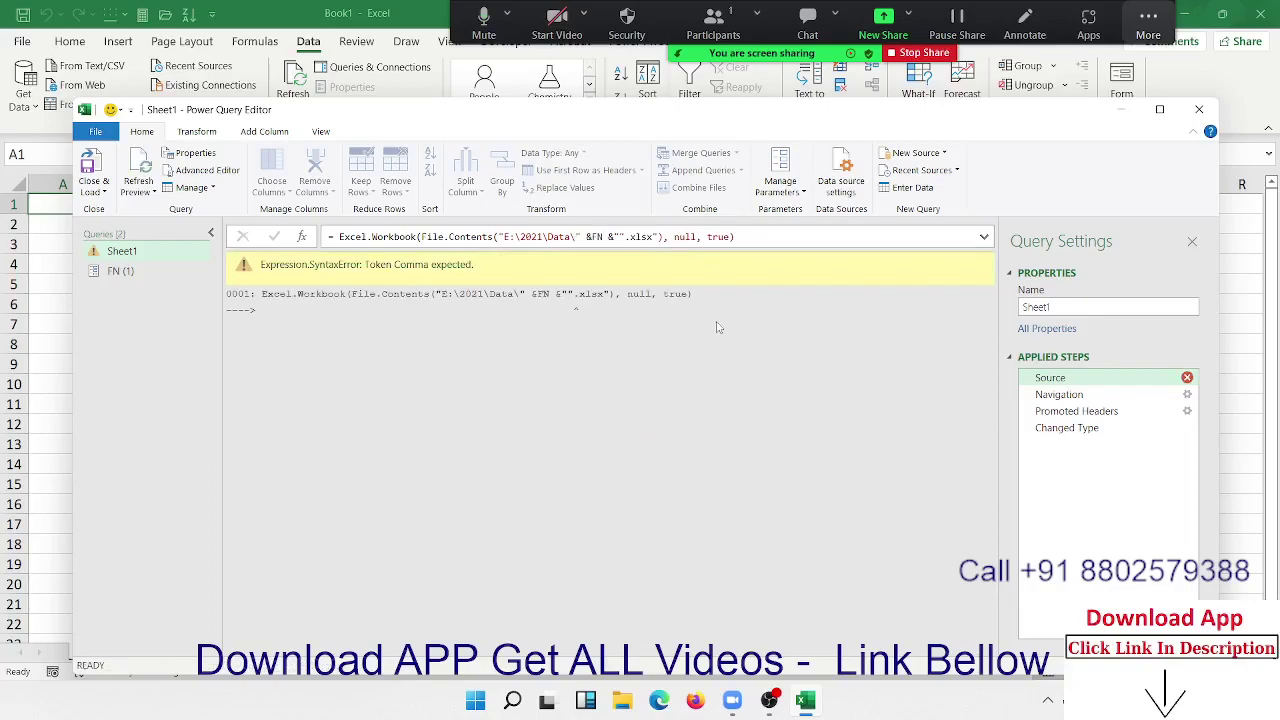
# Remove the extra quote and ampersand so the path reads "E:\2021\Data\" &FN&".xlsx".
pyautogui.click(609, 238)
pyautogui.press('Delete')
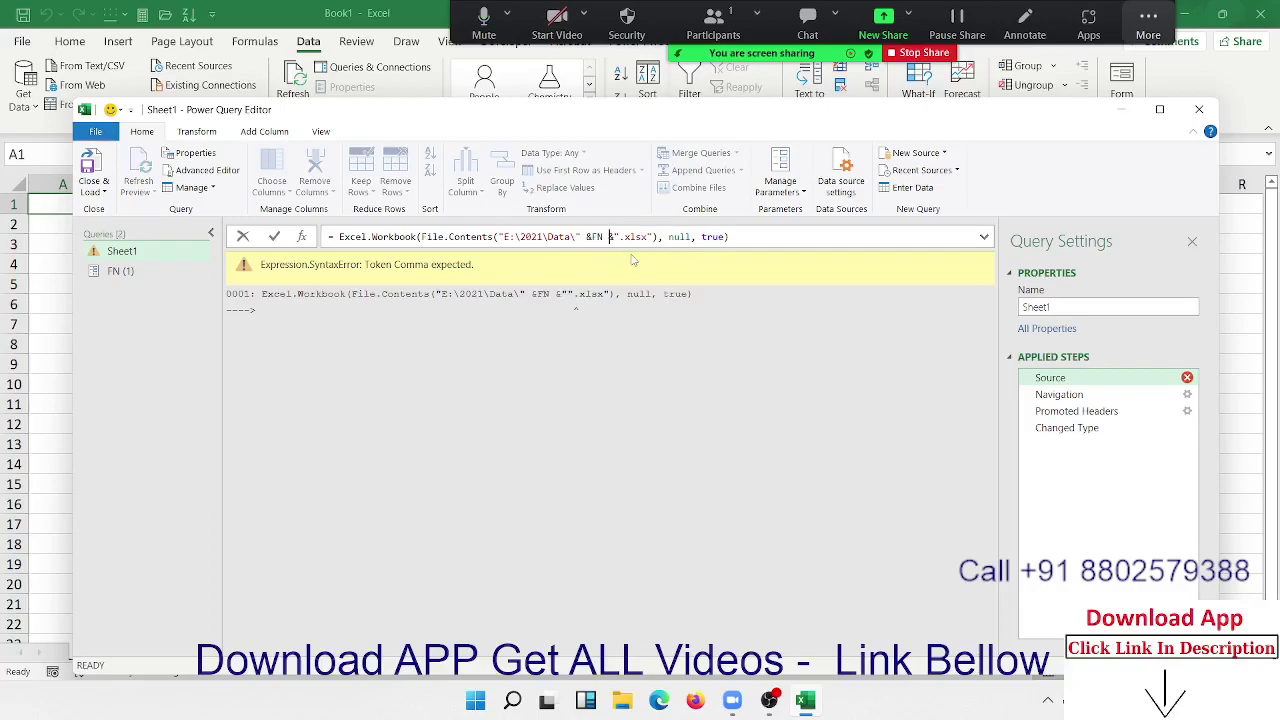
pyautogui.press('Delete')
pyautogui.press('BackSpace')
pyautogui.press('Return')
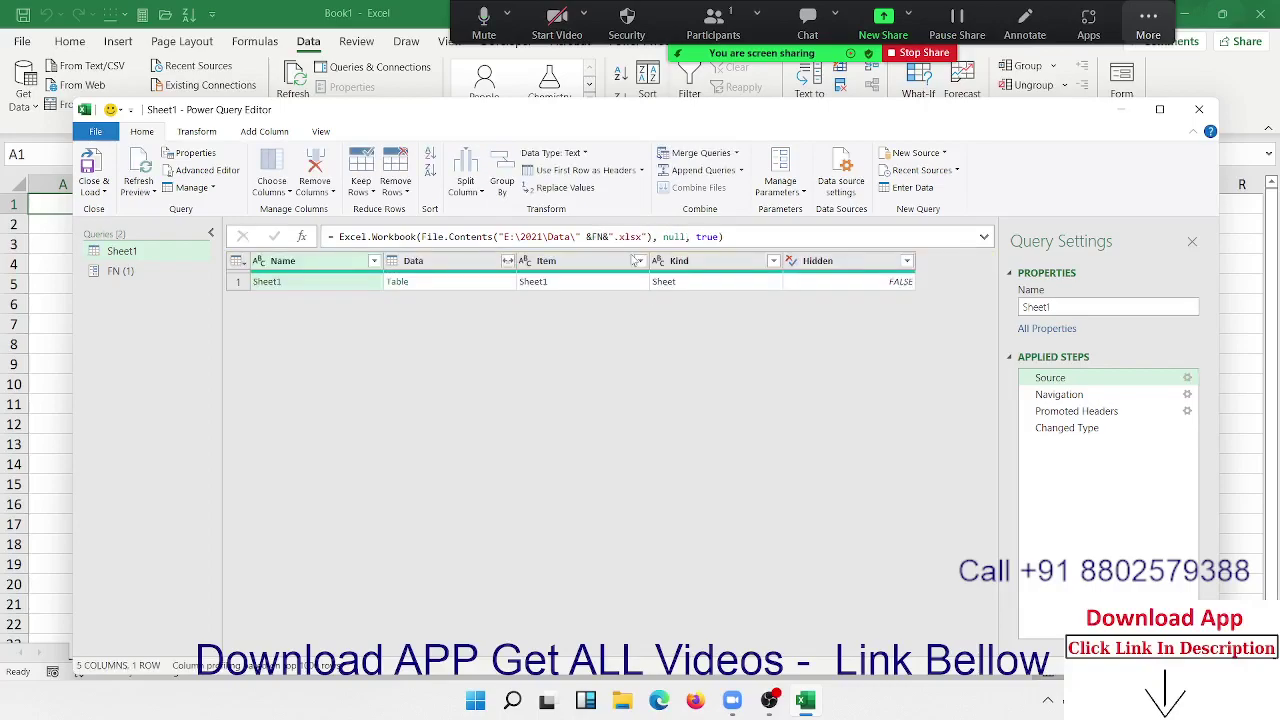
# Change FN's current value to 2 and view the Sheet1 data.
pyautogui.click(1107, 430)
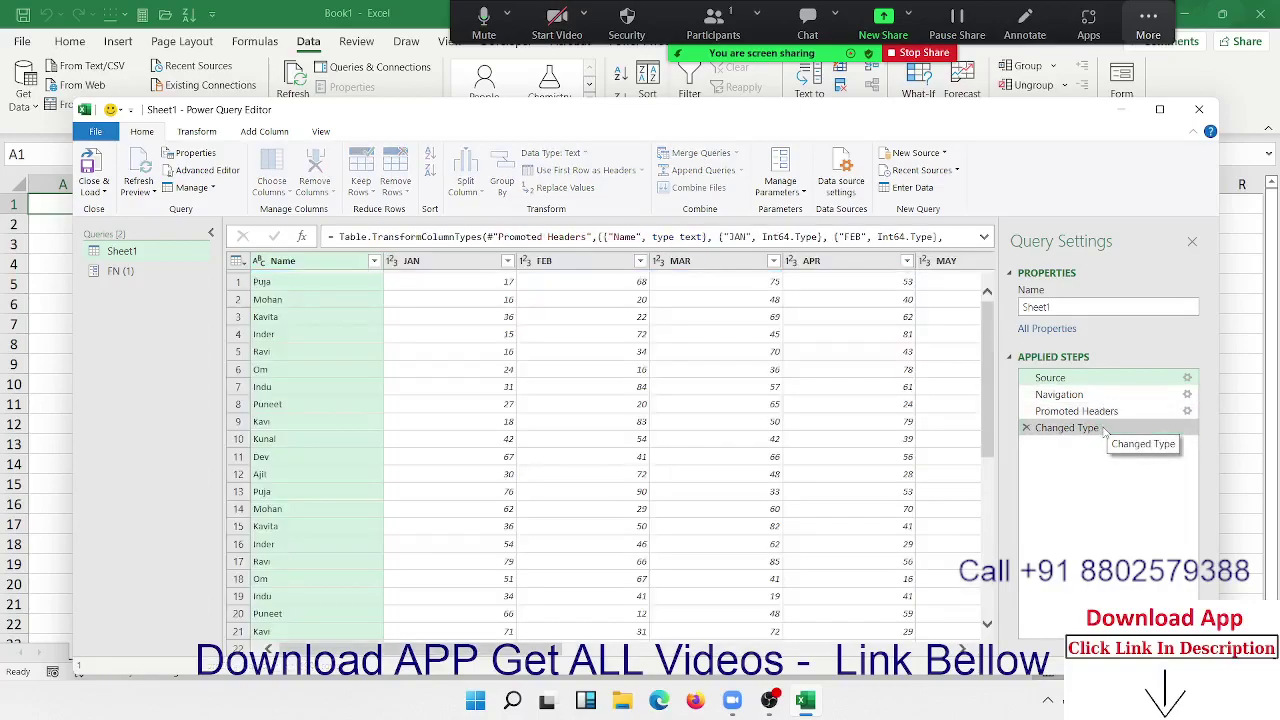
pyautogui.click(465, 328)
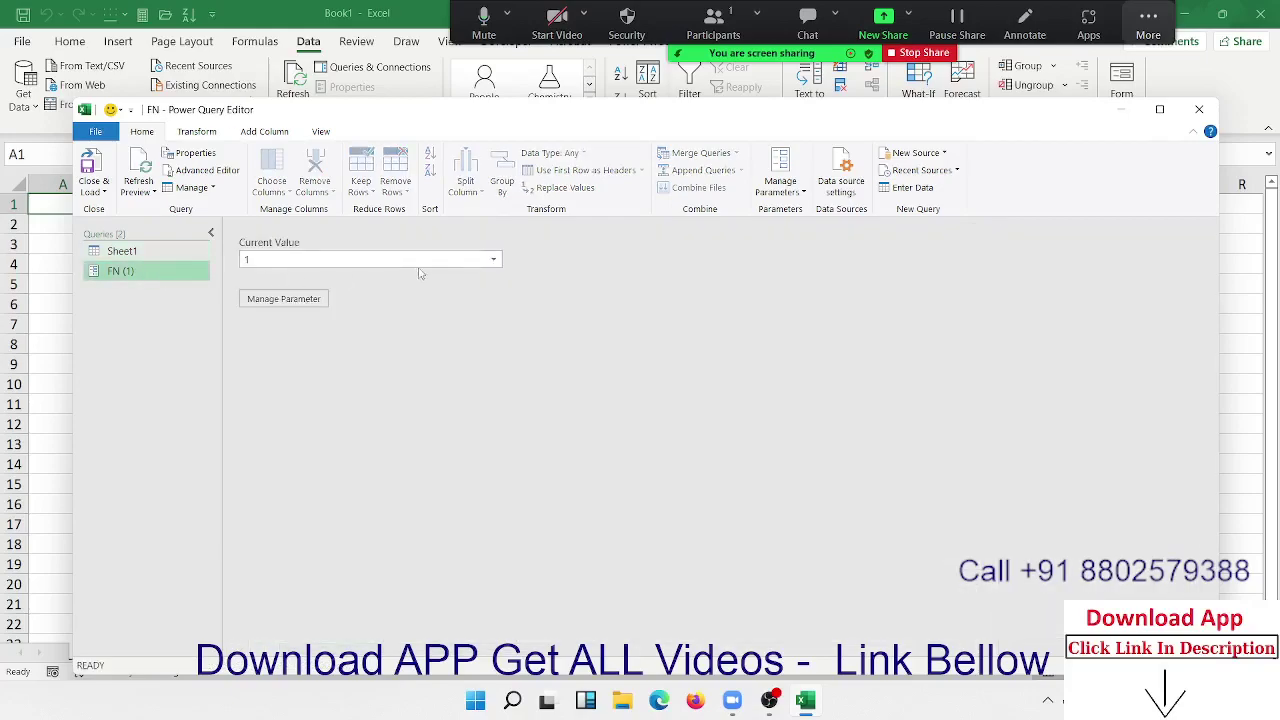
pyautogui.click(494, 260)
pyautogui.click(487, 290)
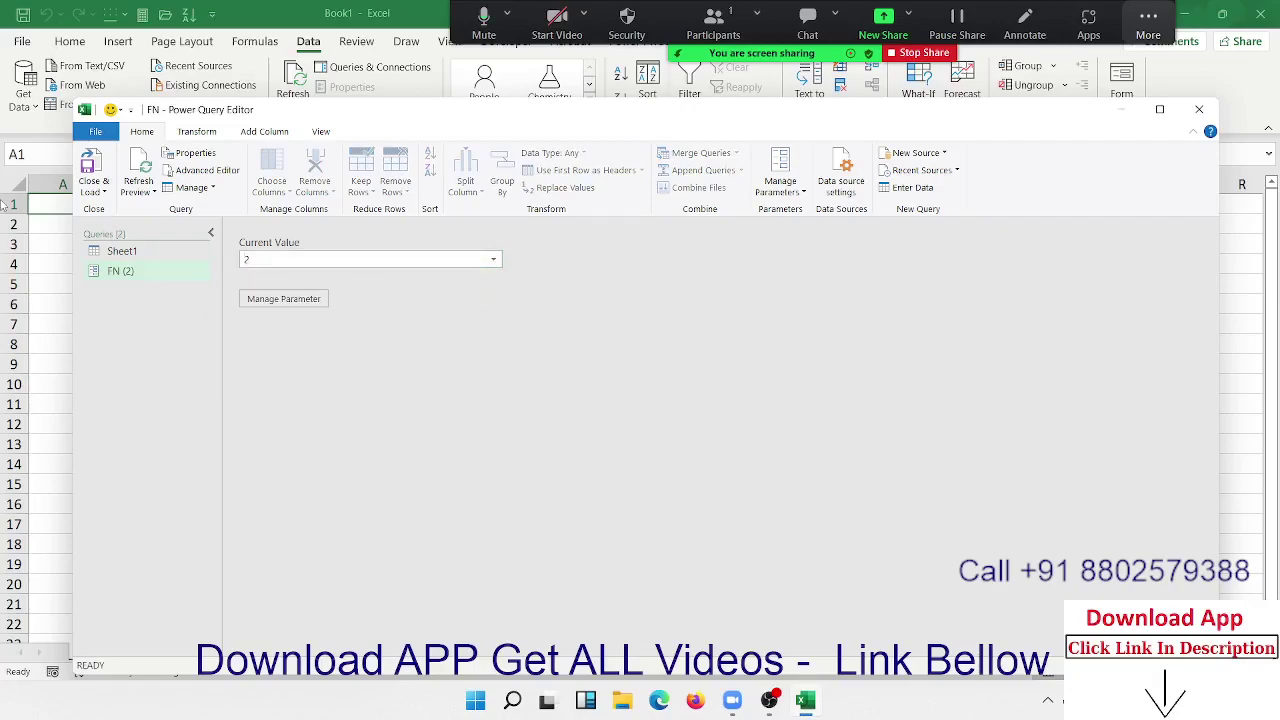
pyautogui.click(160, 252)
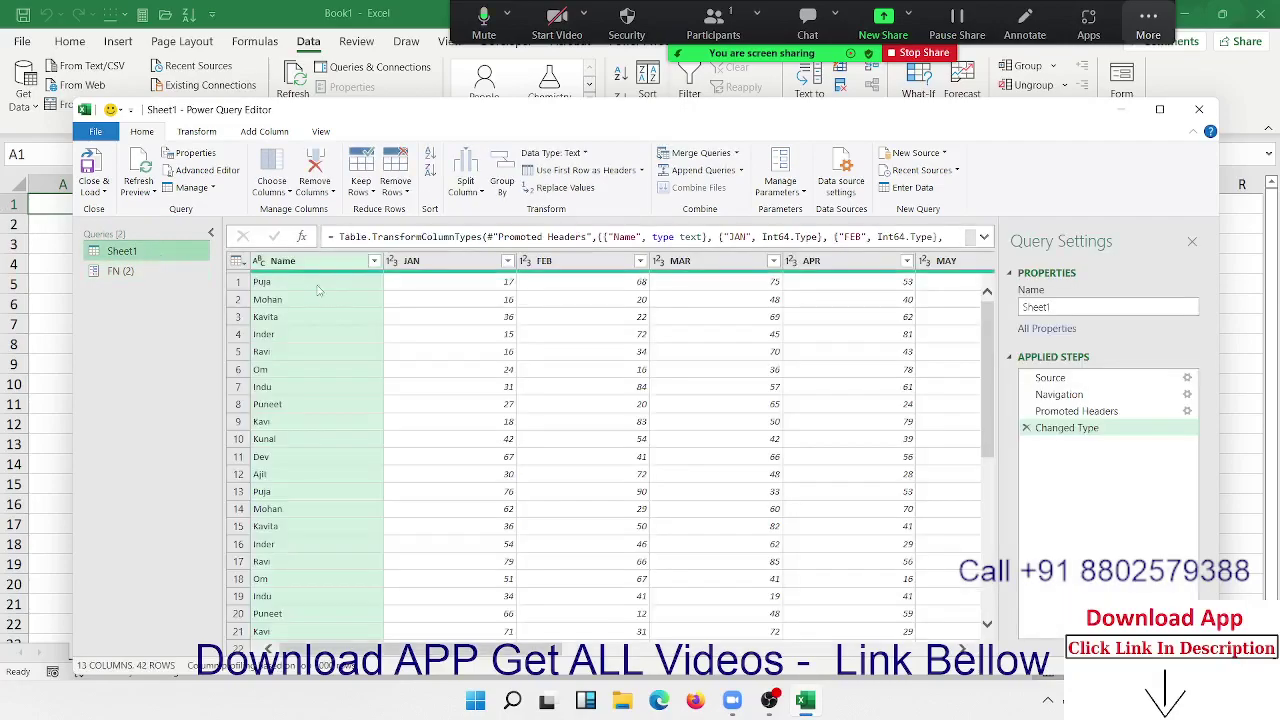
# Change FN's current value to 3 and refresh the outdated Sheet1 preview.
pyautogui.click(190, 272)
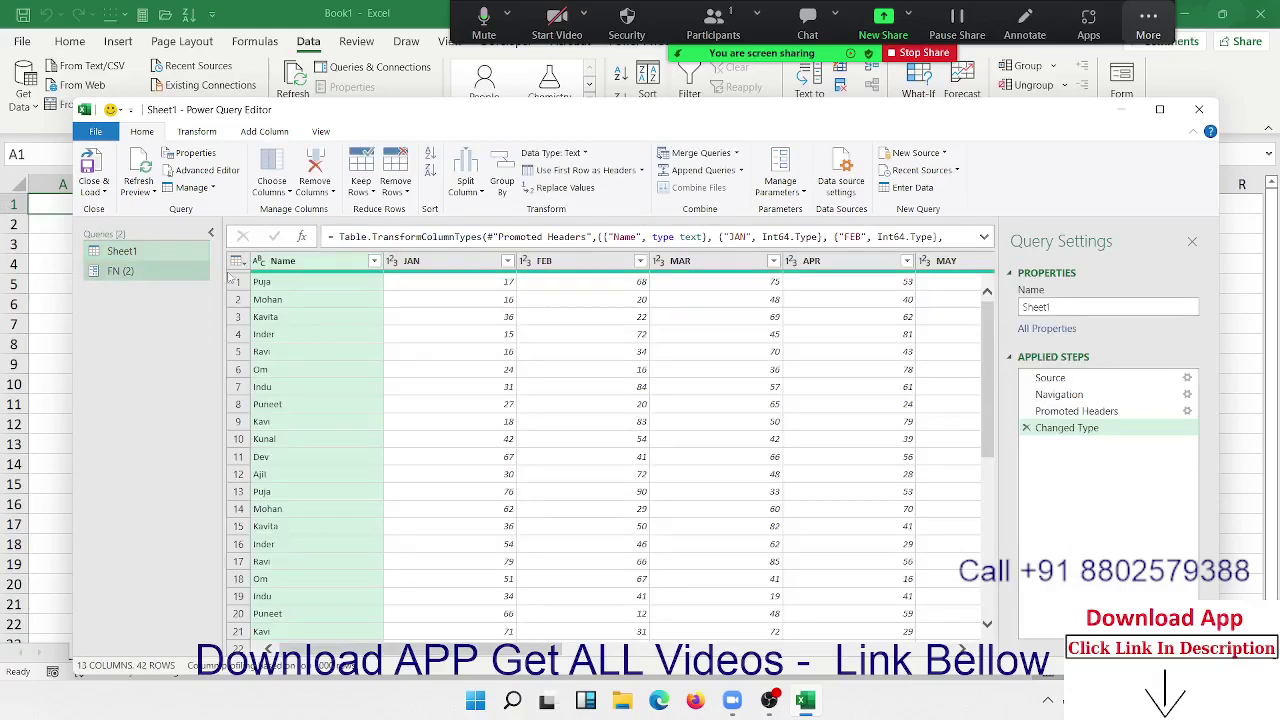
pyautogui.click(494, 260)
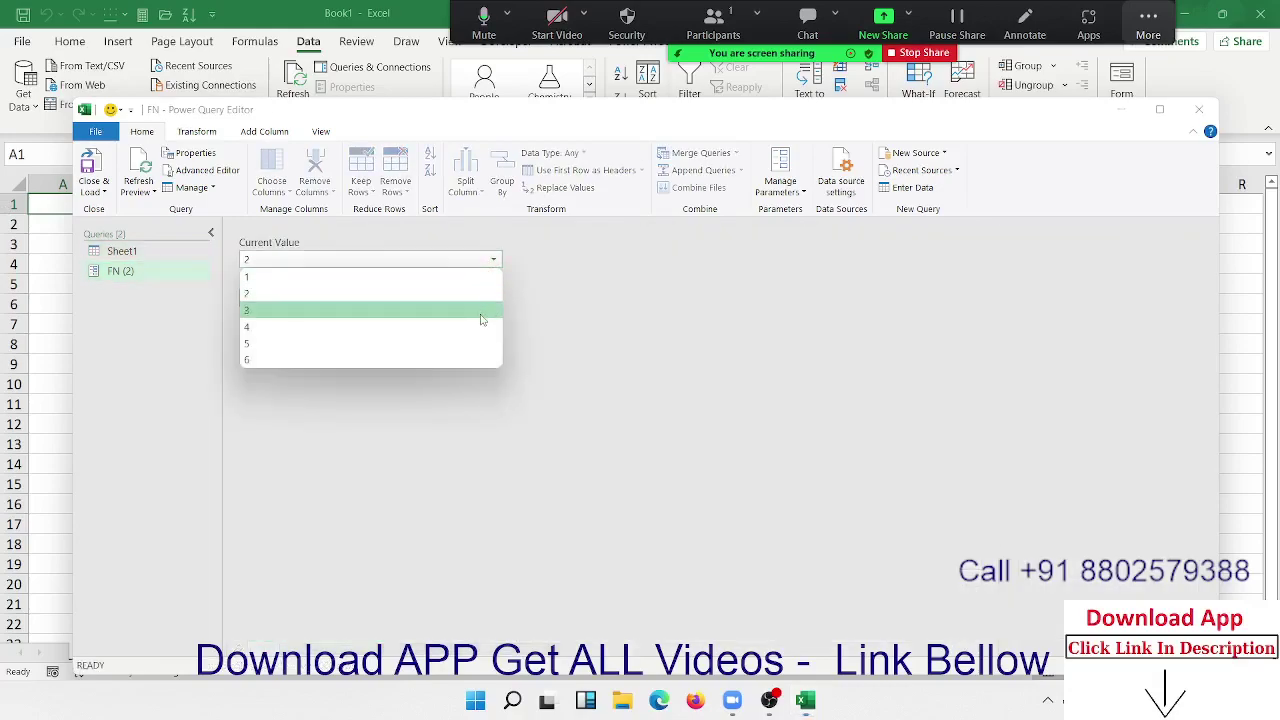
pyautogui.click(480, 310)
pyautogui.click(172, 258)
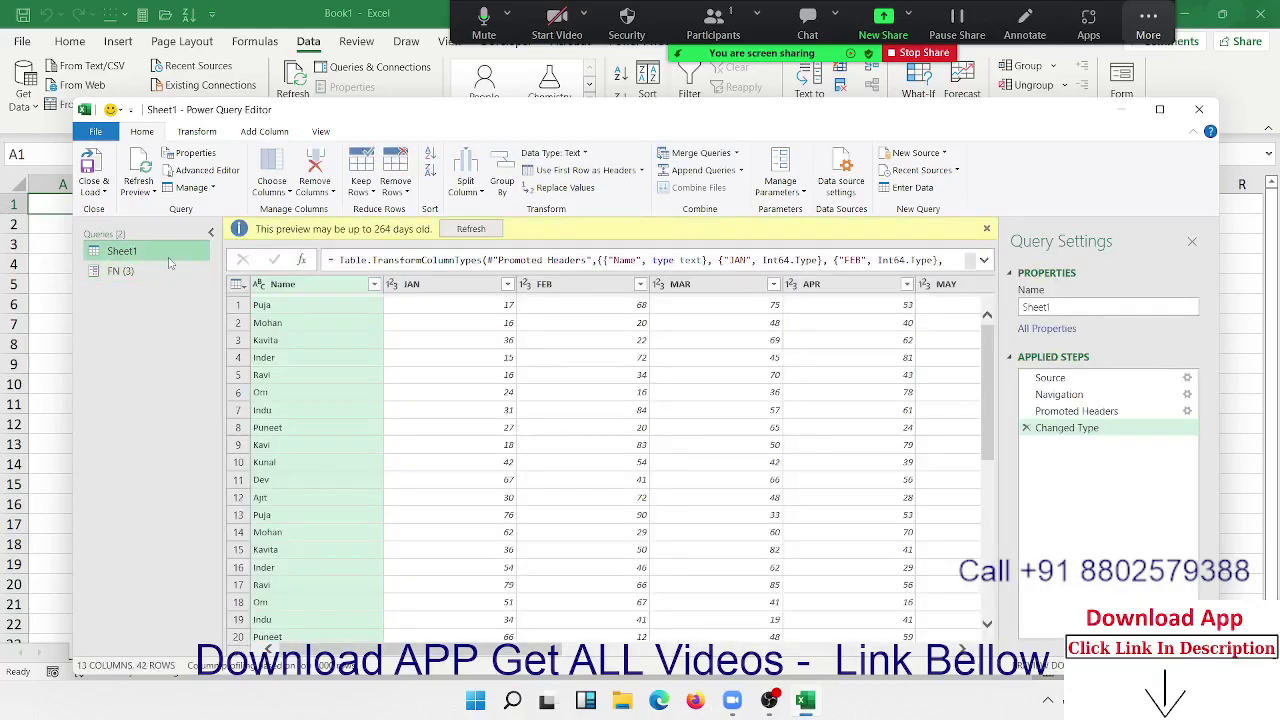
pyautogui.click(467, 229)
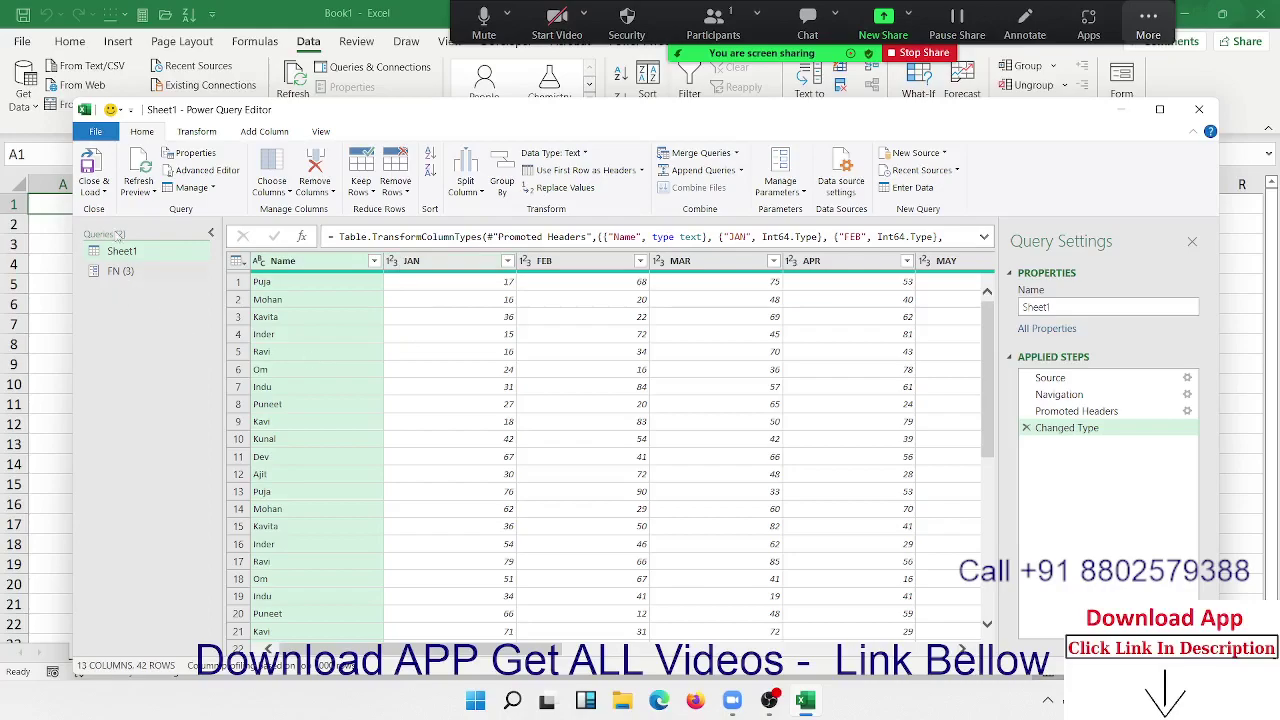
pyautogui.click(93, 189)
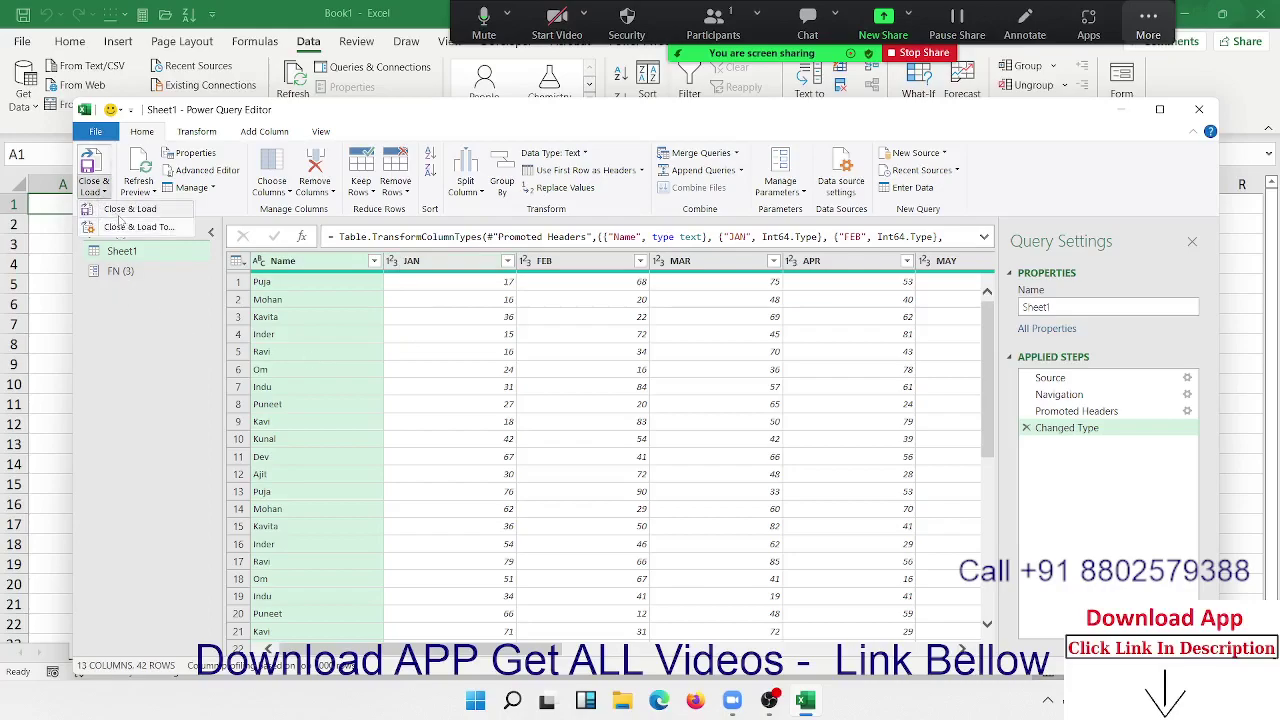
# Close & Load the query into the workbook as a table on a new sheet.
pyautogui.click(467, 322)
pyautogui.click(467, 322)
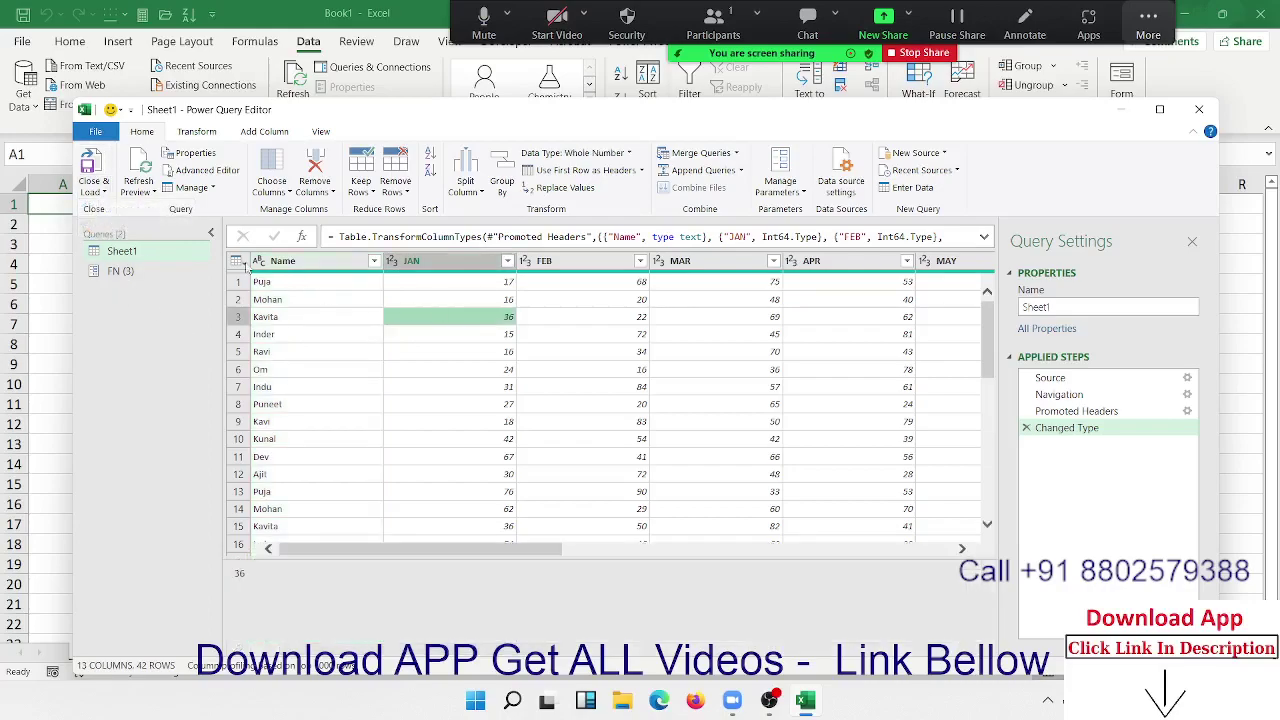
pyautogui.click(100, 192)
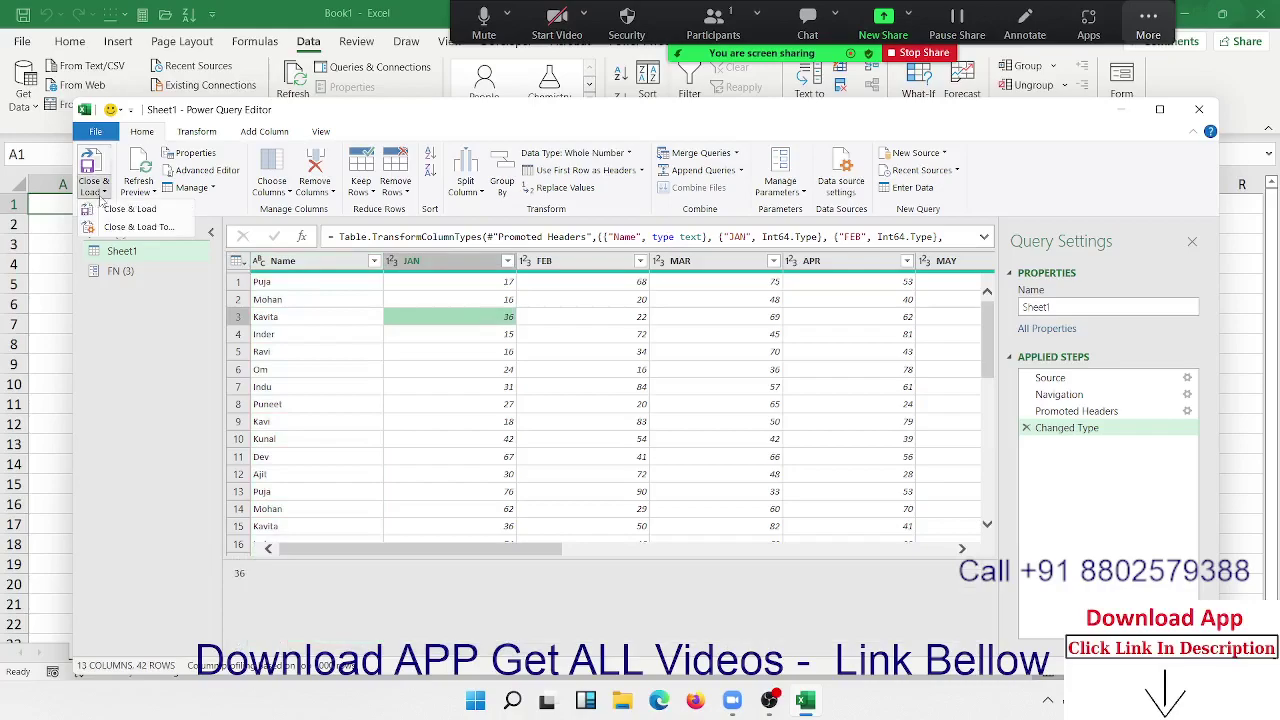
pyautogui.click(118, 212)
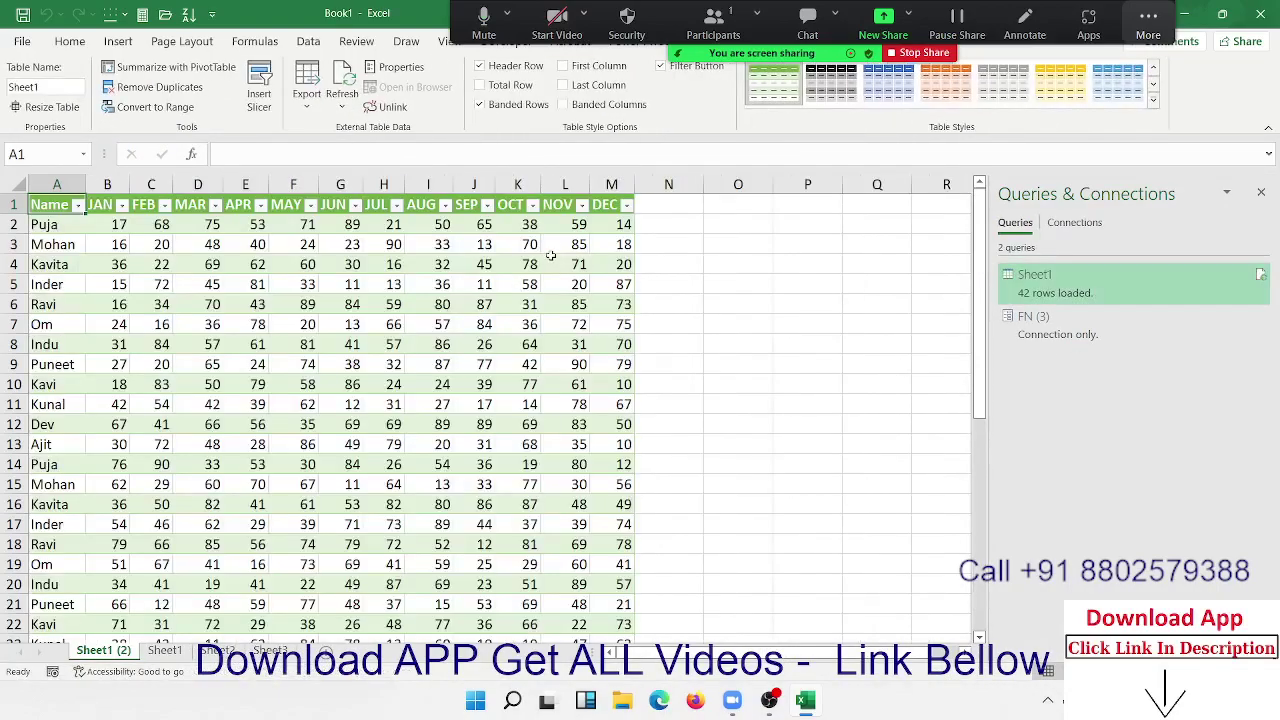
# Inspect cells of the loaded table, including DEC and JUN values and empty cell P2.
pyautogui.click(565, 284)
pyautogui.click(620, 264)
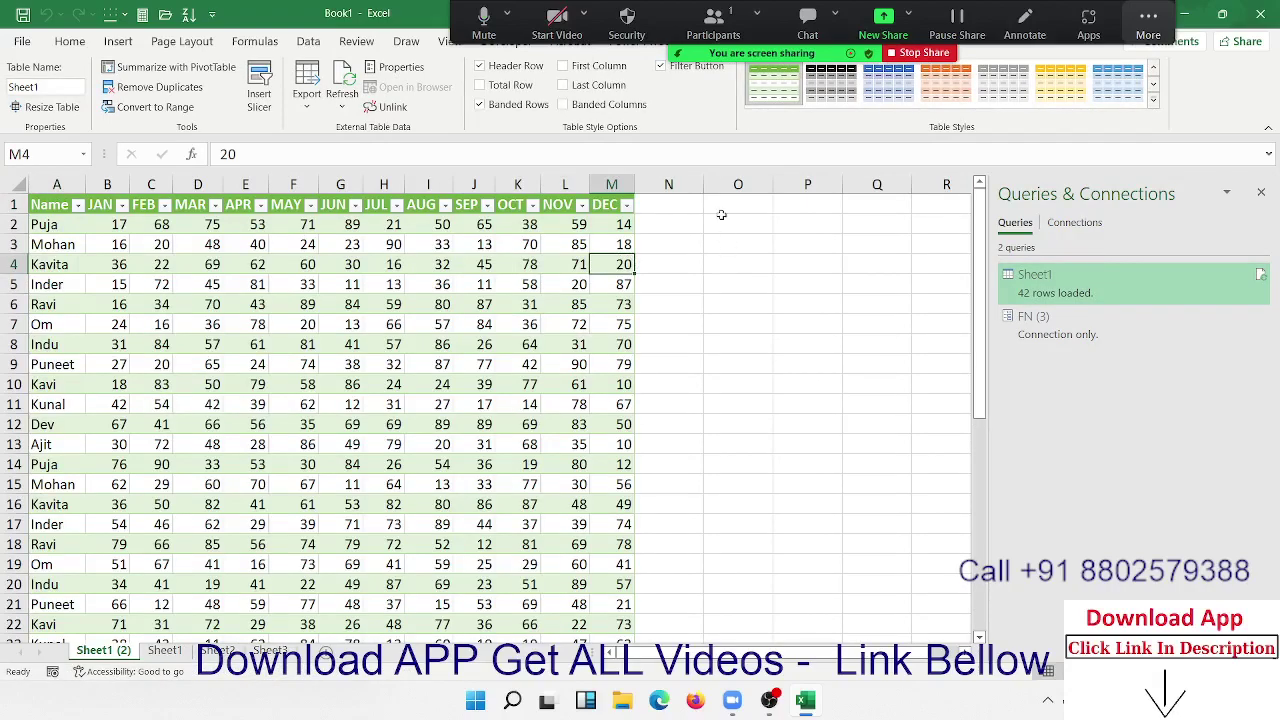
pyautogui.click(814, 229)
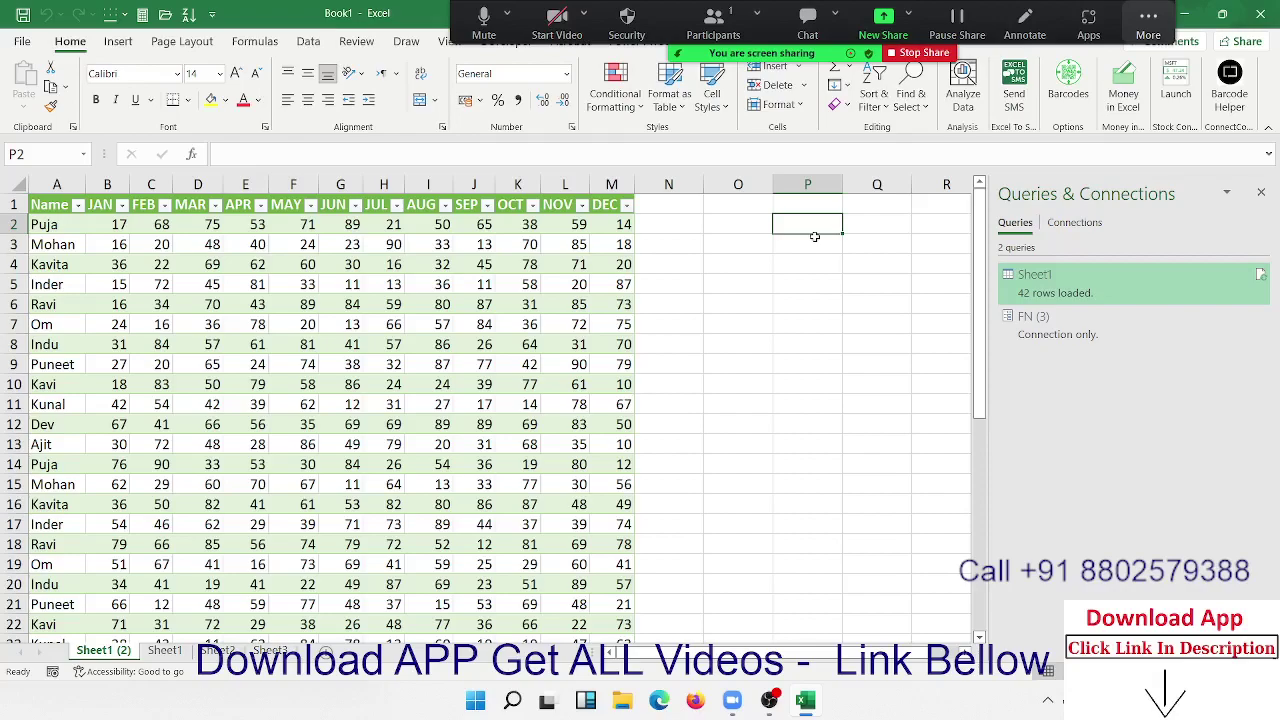
pyautogui.click(738, 239)
pyautogui.click(330, 228)
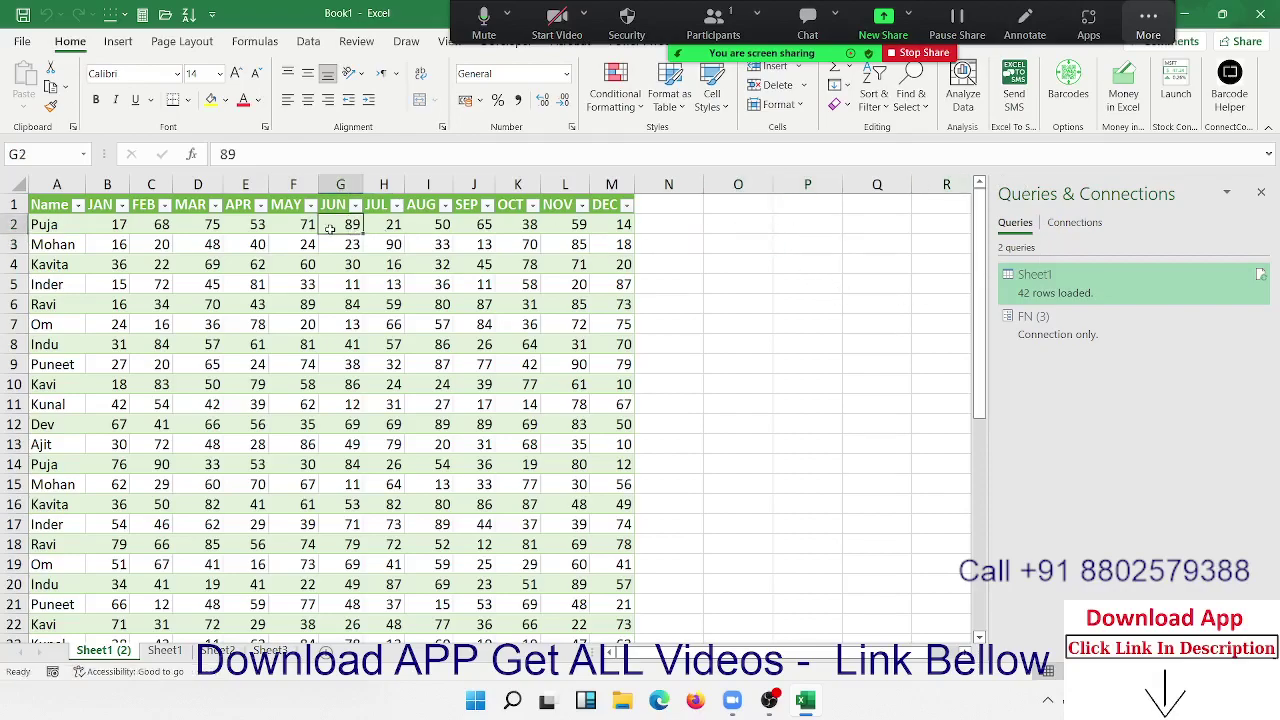
pyautogui.click(814, 228)
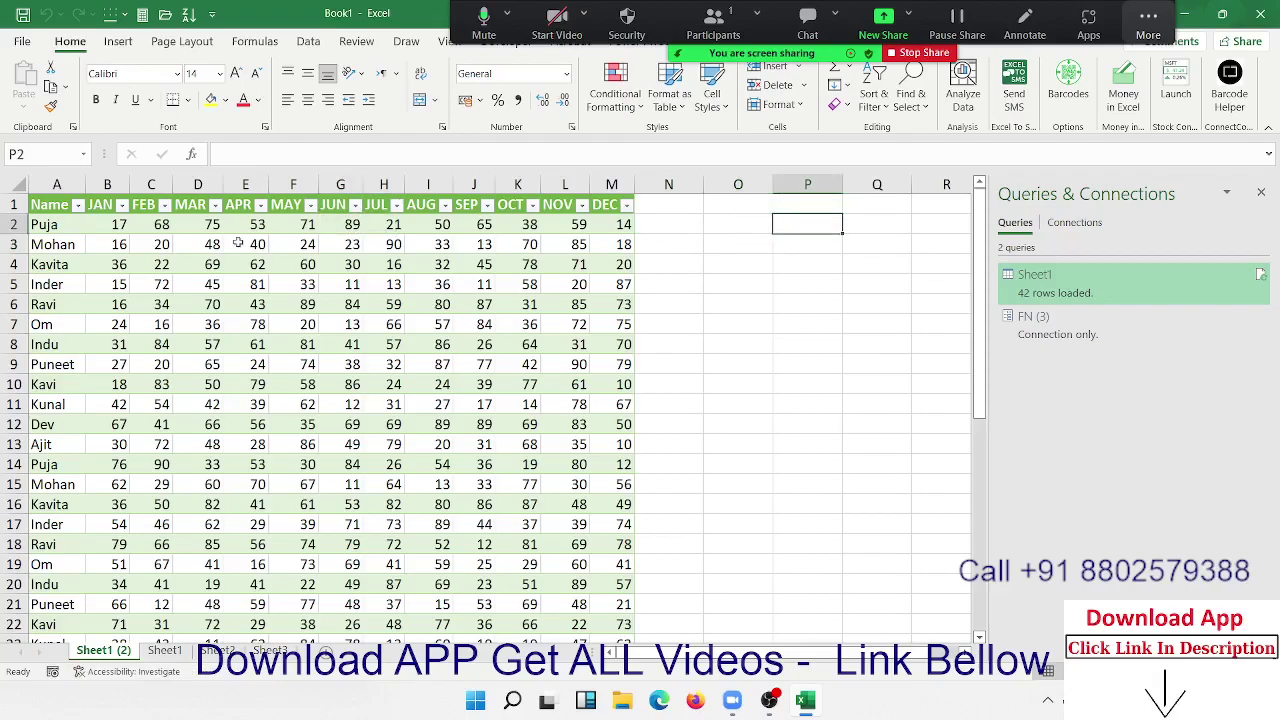
# Select and copy the Name column, then move to empty cell P2.
pyautogui.moveTo(46, 222); pyautogui.dragTo(55, 278)
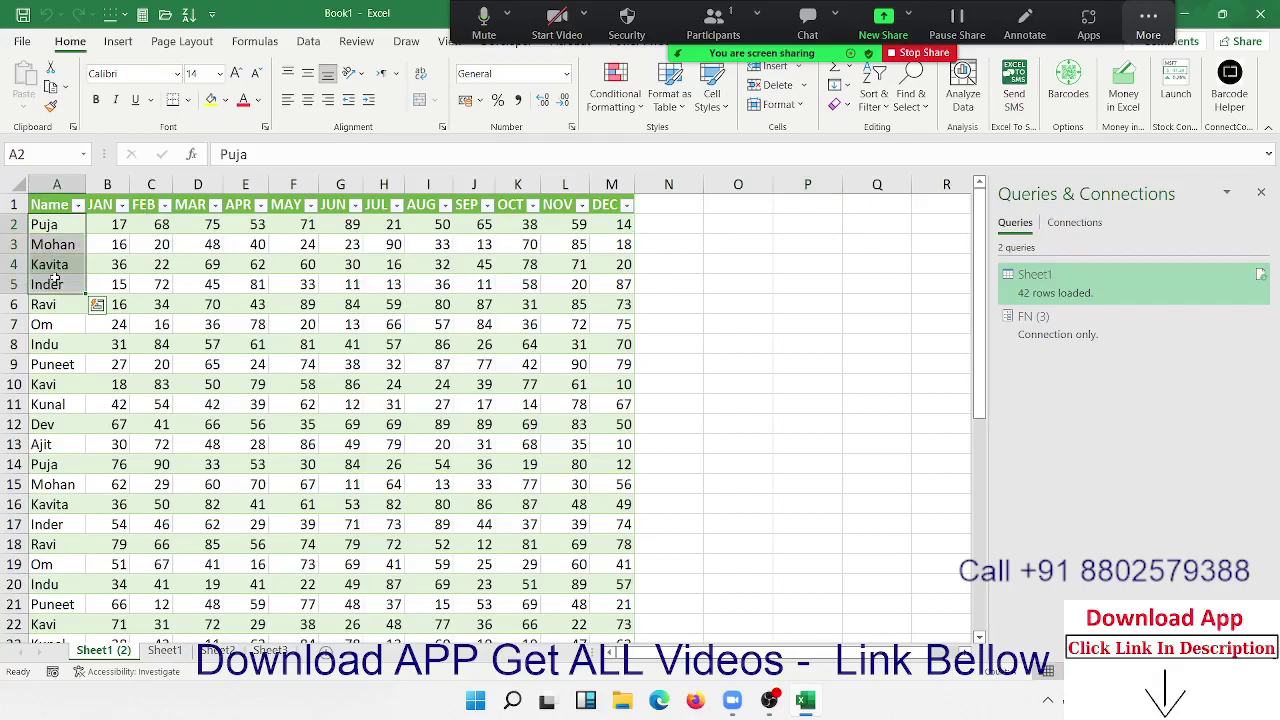
pyautogui.scroll(-7, 55, 278)
pyautogui.hotkey('ctrl', 'space')
pyautogui.hotkey('ctrl', 'c')
pyautogui.scroll(6, 52, 278)
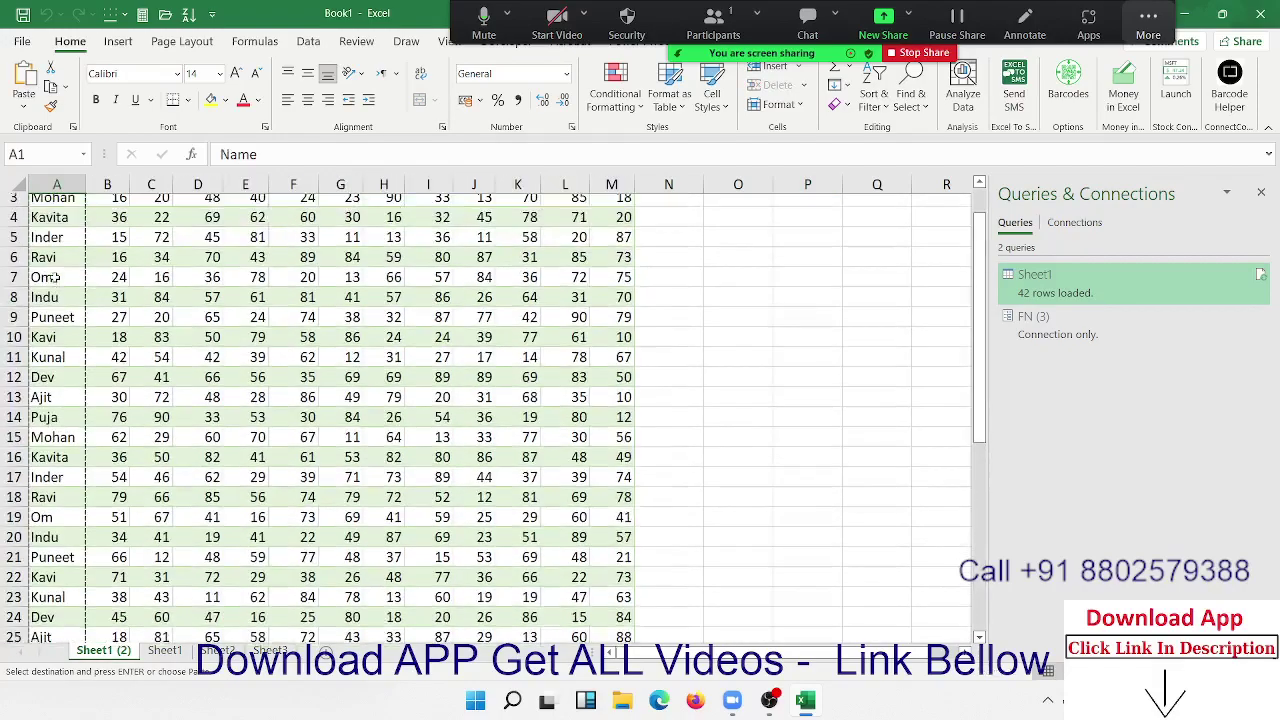
pyautogui.press('Right')
pyautogui.press('Right')
pyautogui.press('Right')
pyautogui.press('Right')
pyautogui.press('Right')
pyautogui.press('Escape')
pyautogui.press('Right')
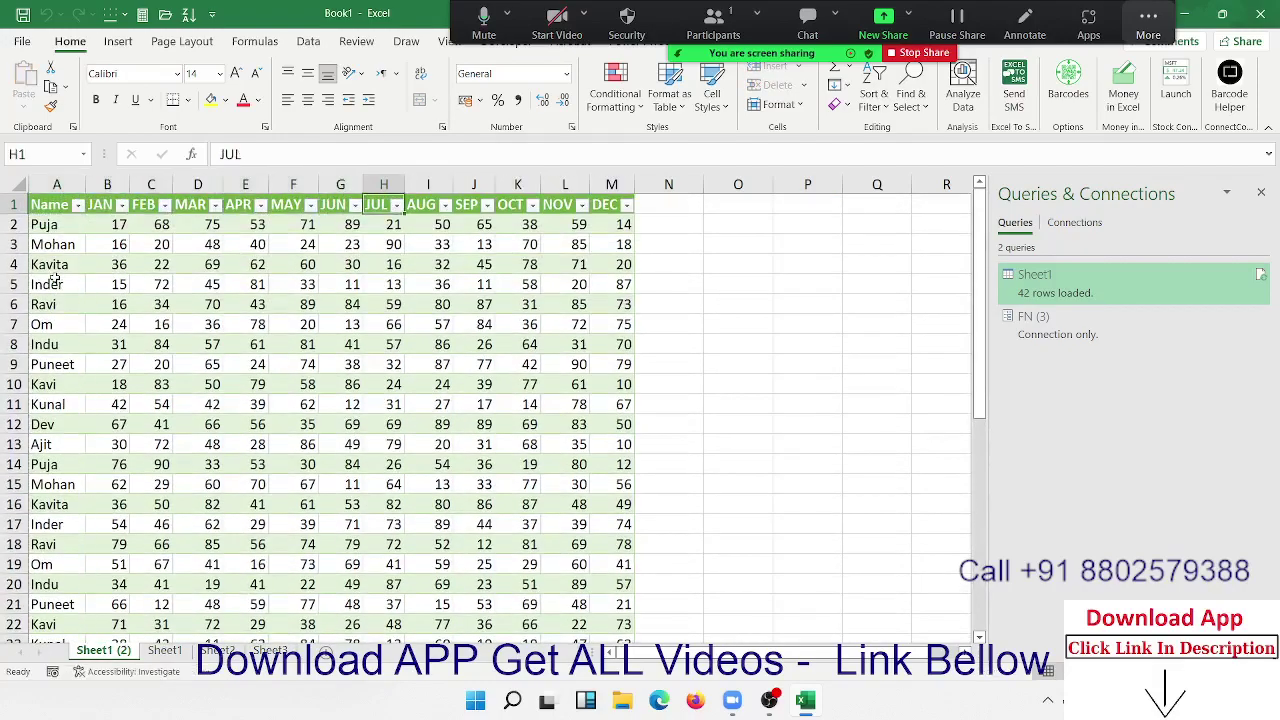
pyautogui.press('Right')
pyautogui.press('Right')
pyautogui.press('Right')
pyautogui.press('Right')
pyautogui.press('Right')
pyautogui.press('Right')
pyautogui.press('Right')
pyautogui.press('Down')
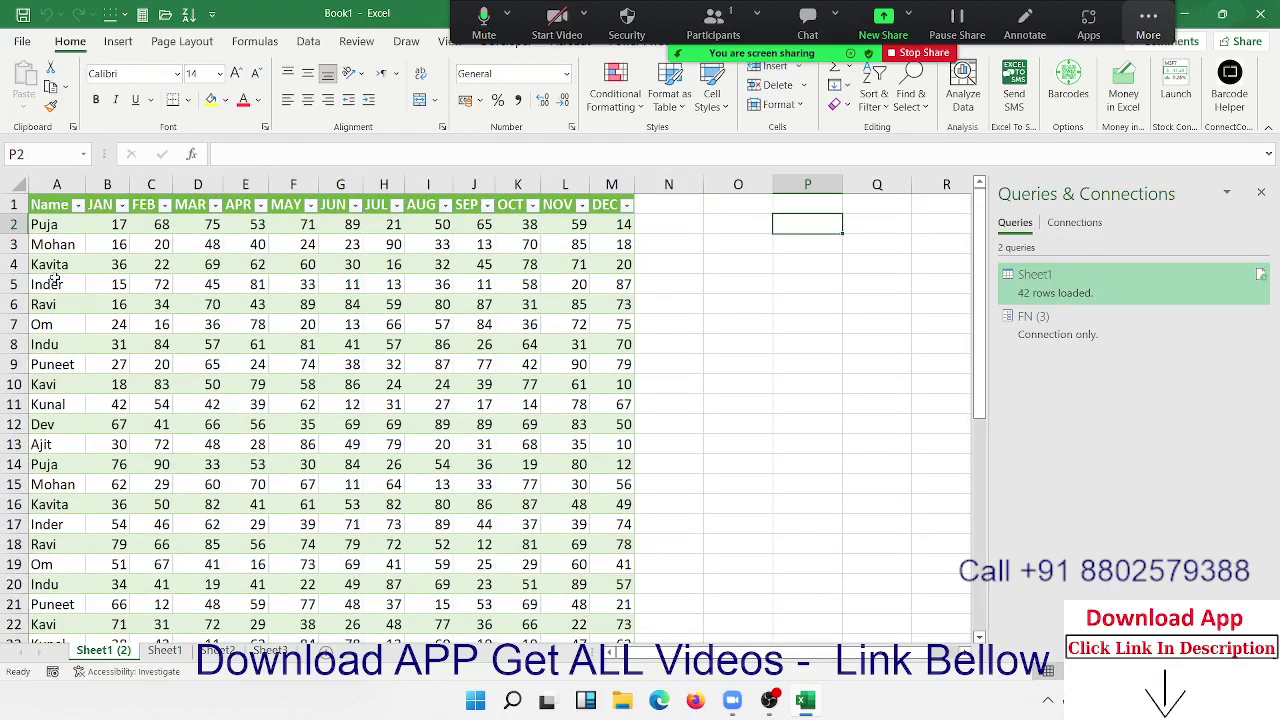
# Enter the label 'Select Name' in cell P2.
pyautogui.write('=')
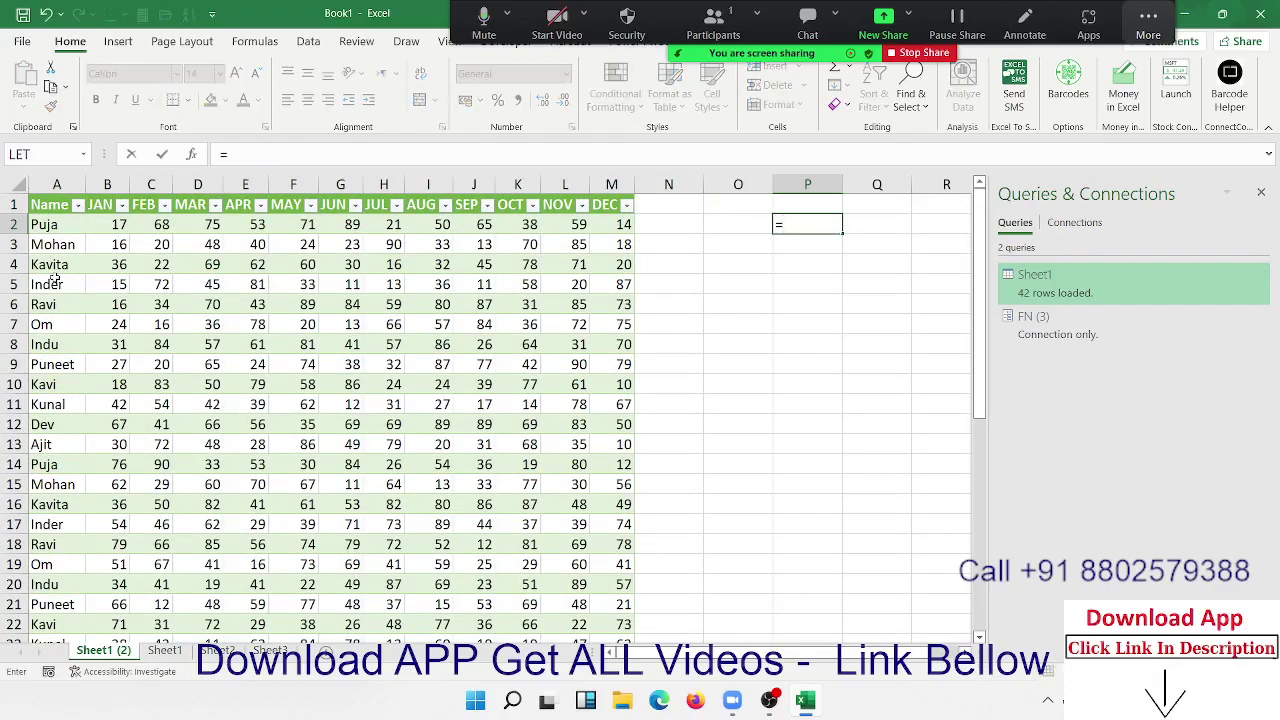
pyautogui.press('Escape')
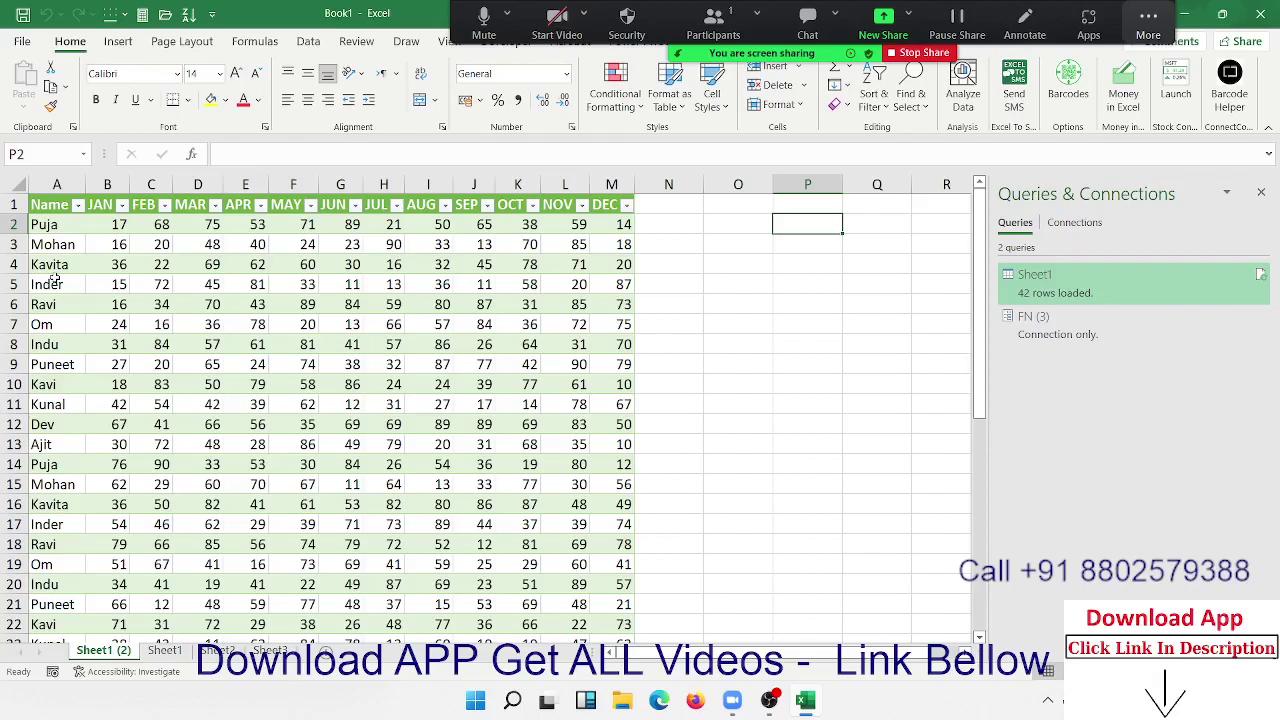
pyautogui.write('Se')
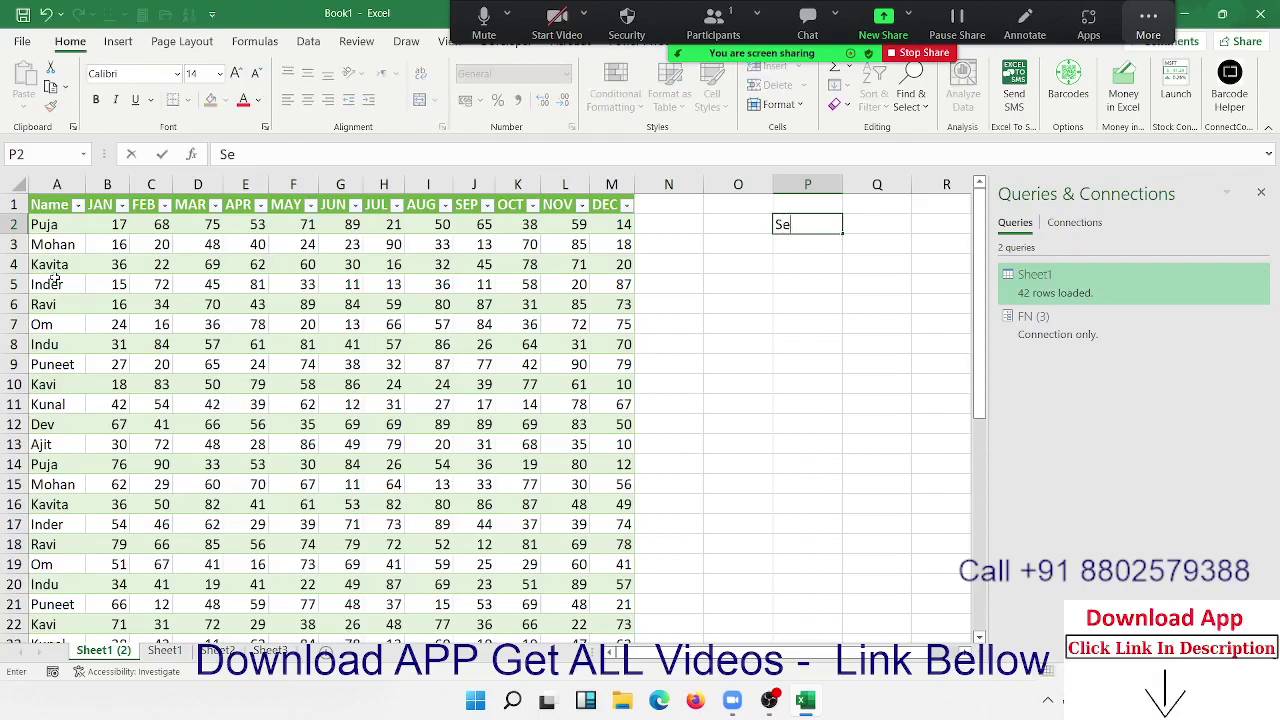
pyautogui.write('lect')
pyautogui.press('Return')
pyautogui.press('Up')
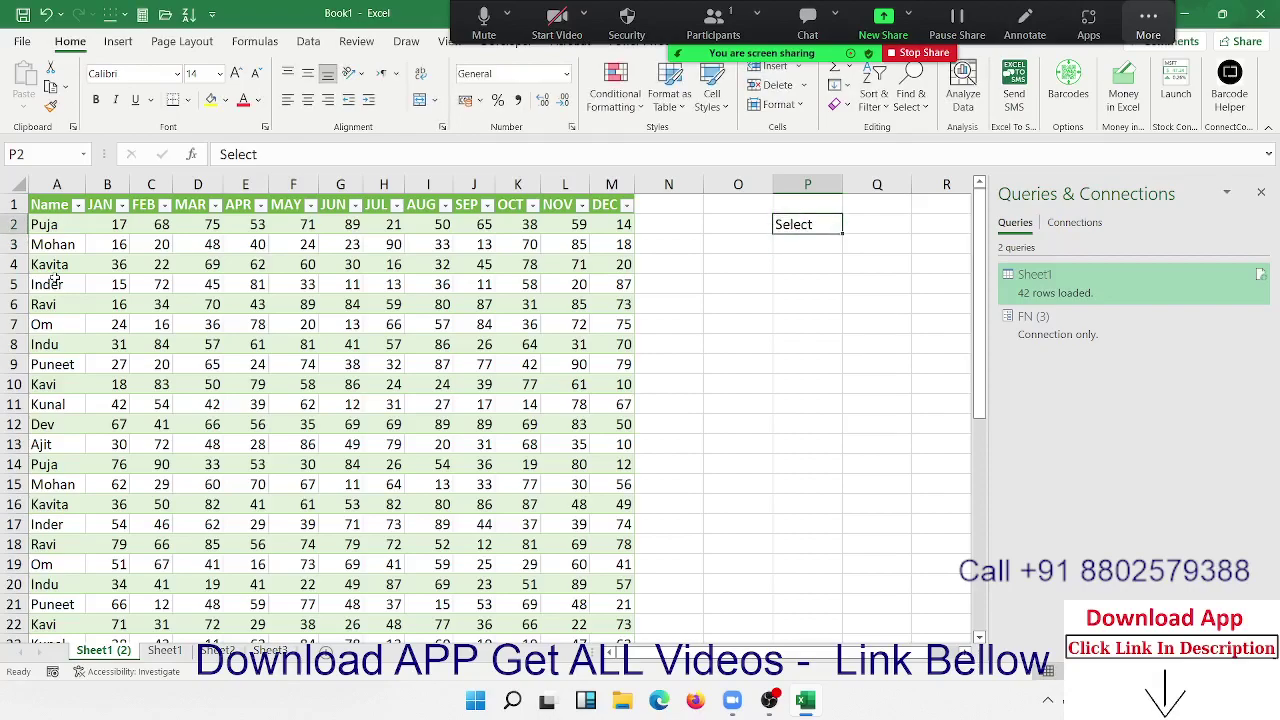
pyautogui.press('Down')
pyautogui.press('Up')
pyautogui.press('F2')
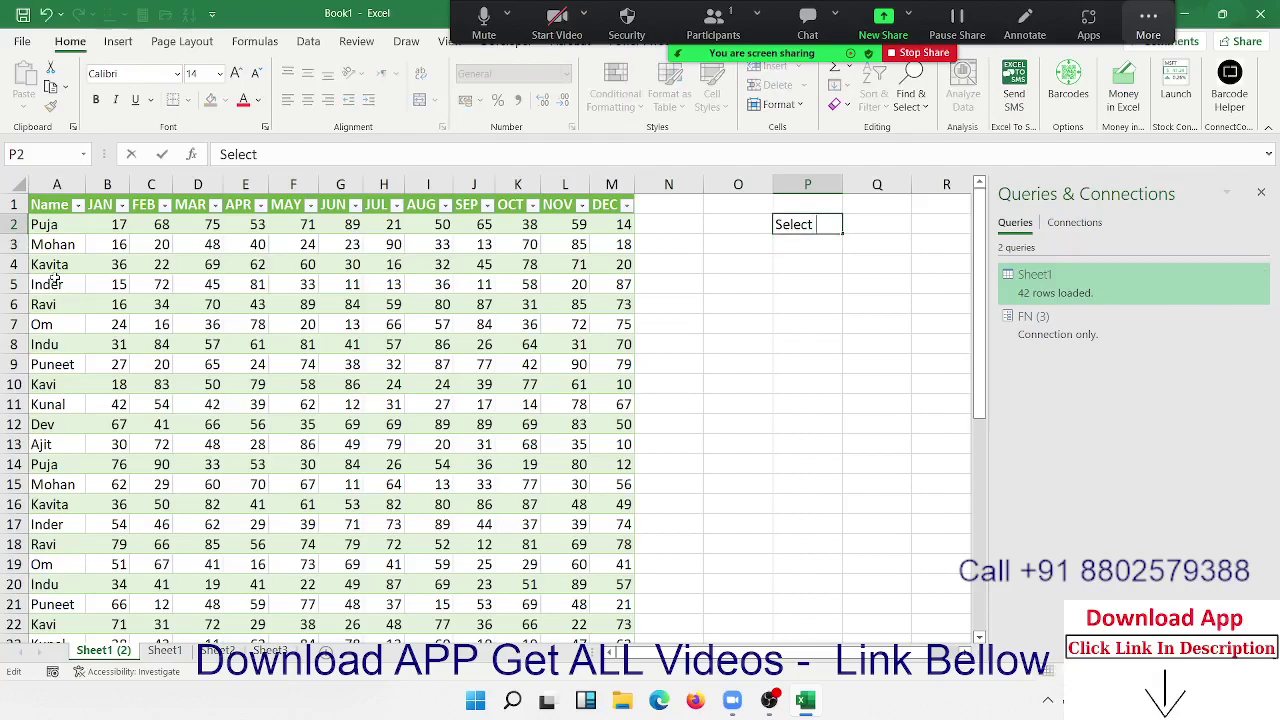
pyautogui.write('Name')
pyautogui.press('Return')
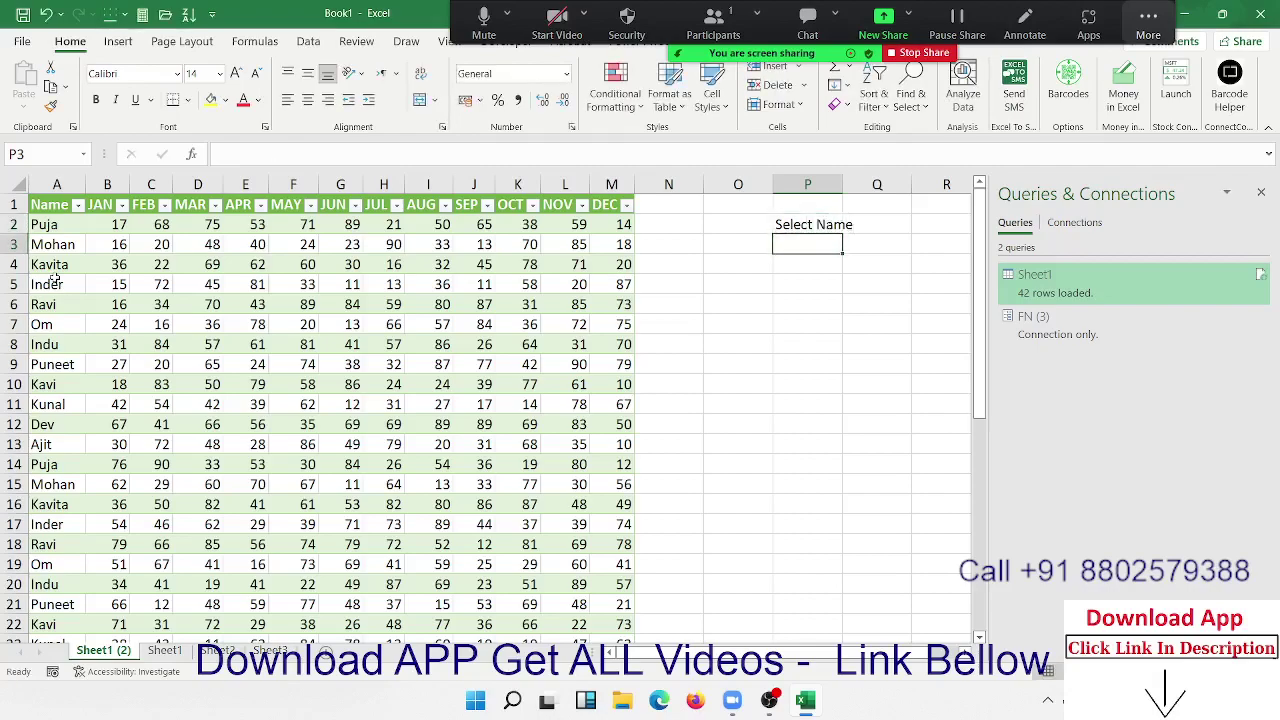
pyautogui.click(306, 41)
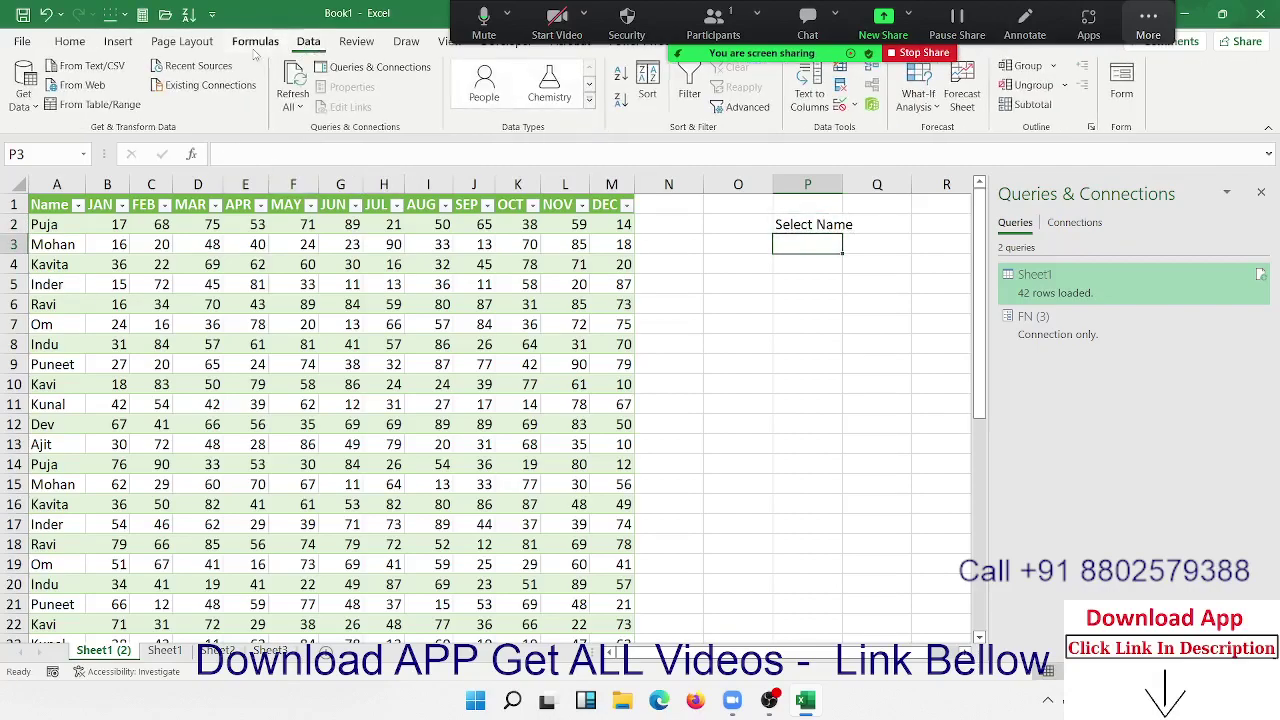
# Add list validation to P3 with the names Puja, Mohan, Kavi, Ajit.
pyautogui.click(840, 107)
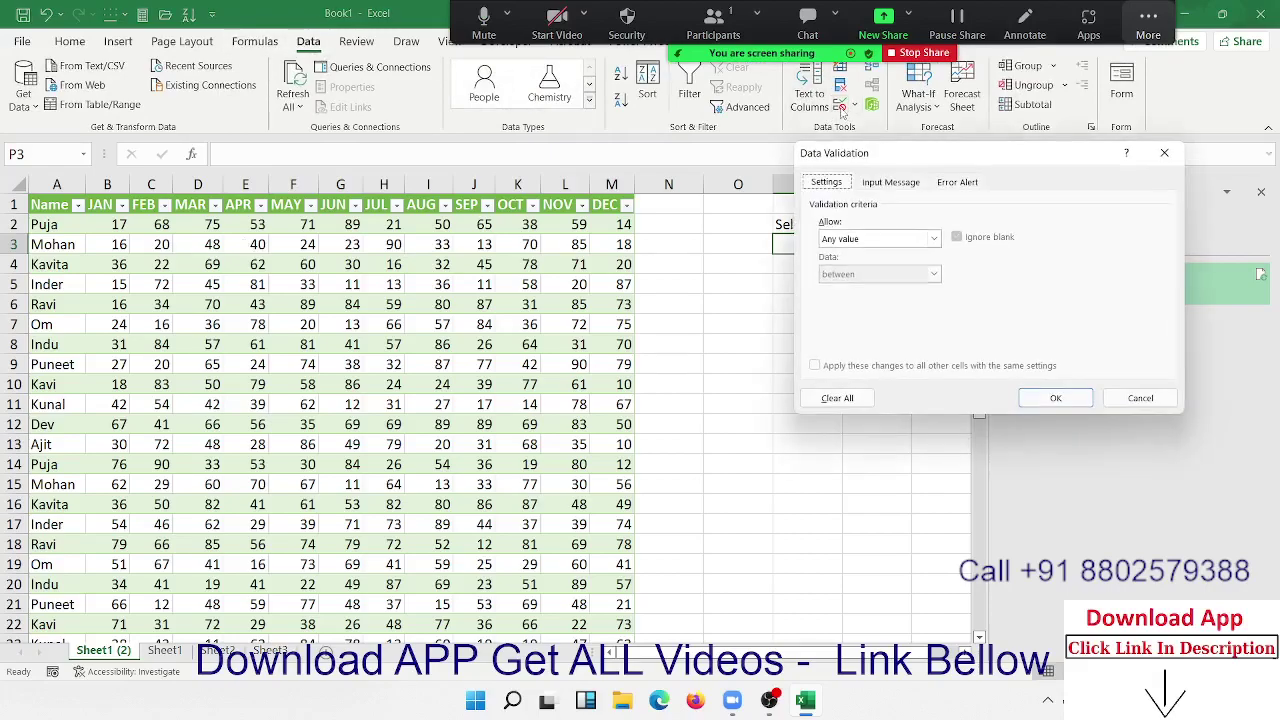
pyautogui.click(871, 236)
pyautogui.click(856, 275)
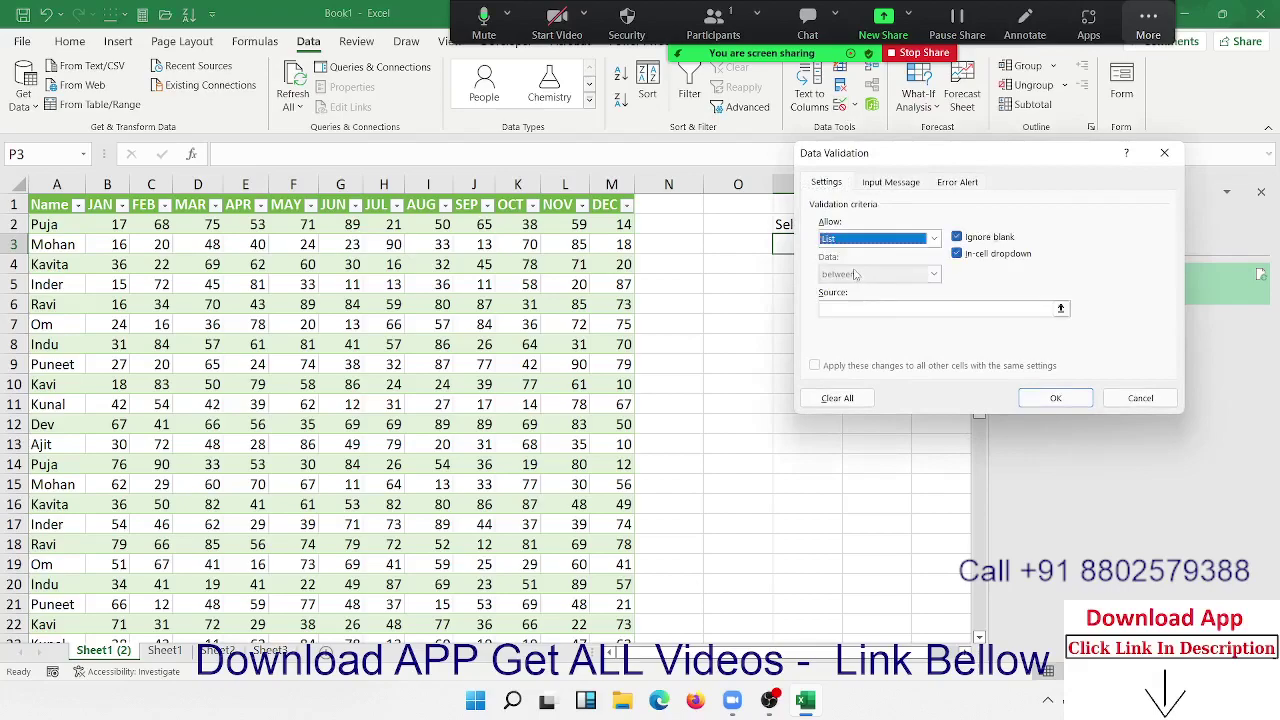
pyautogui.click(856, 308)
pyautogui.write('P')
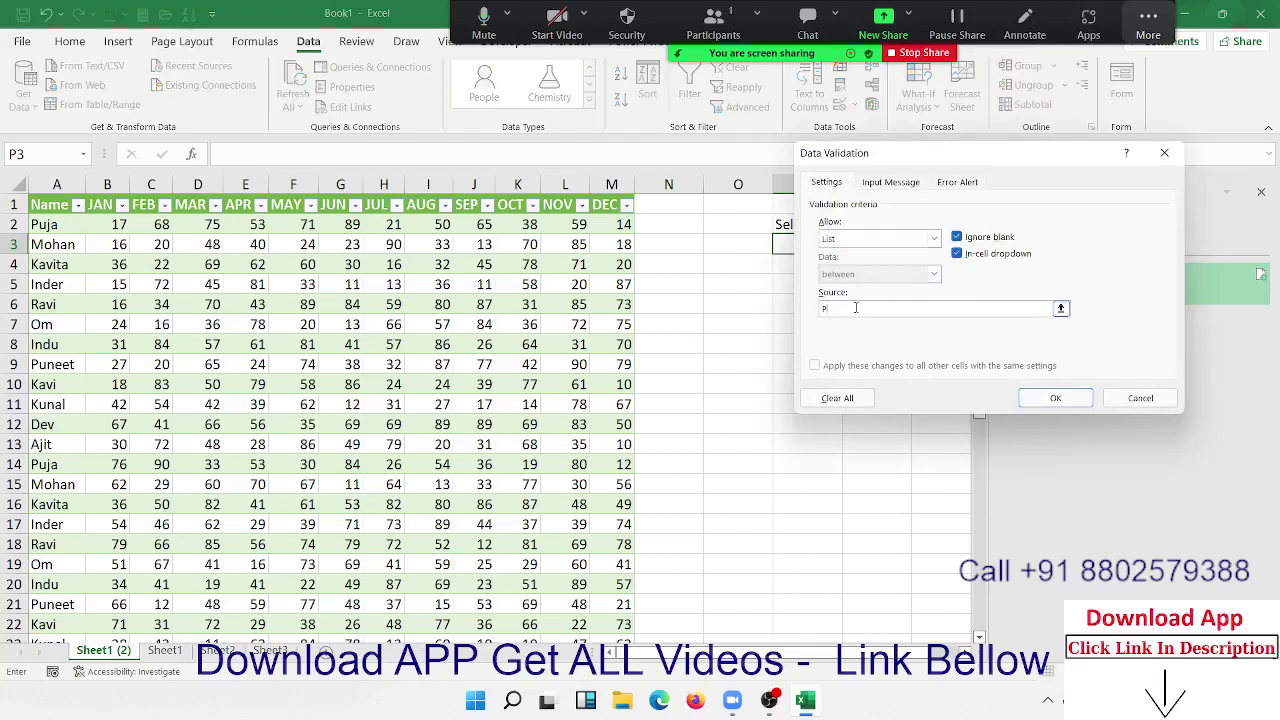
pyautogui.write('uja,M')
pyautogui.write('ohan,Kavi,Ajit')
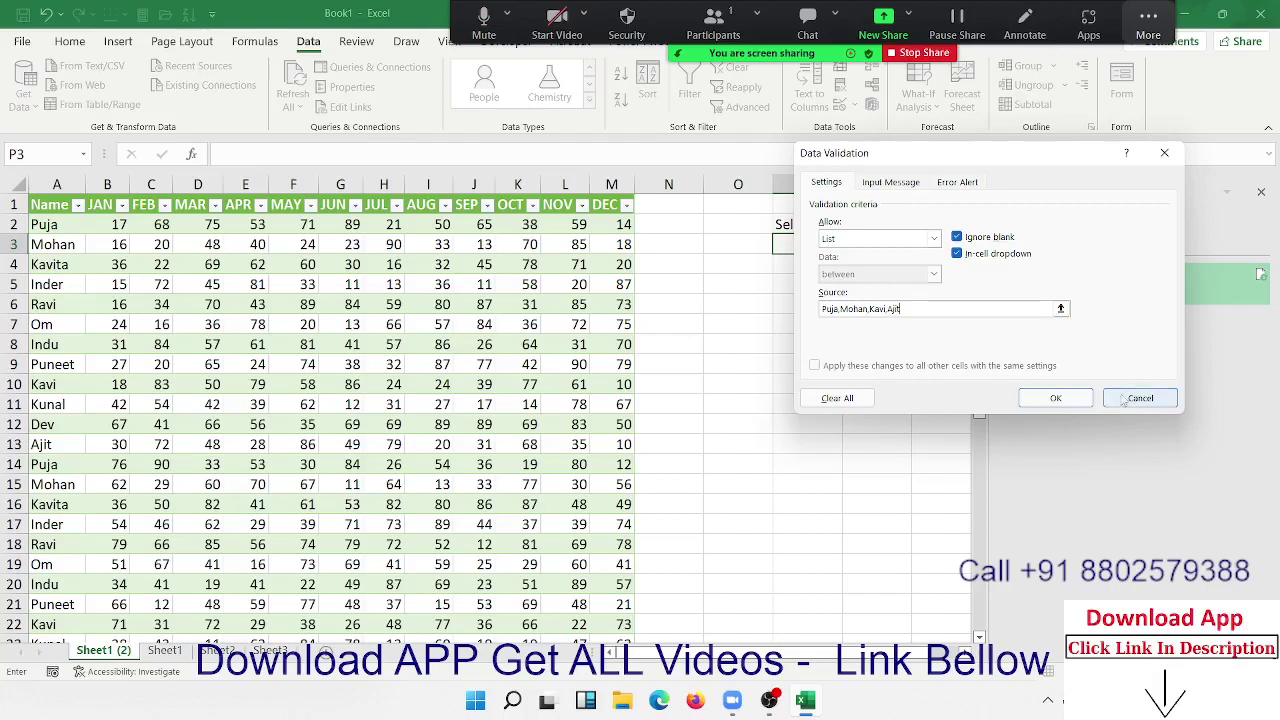
pyautogui.click(1056, 398)
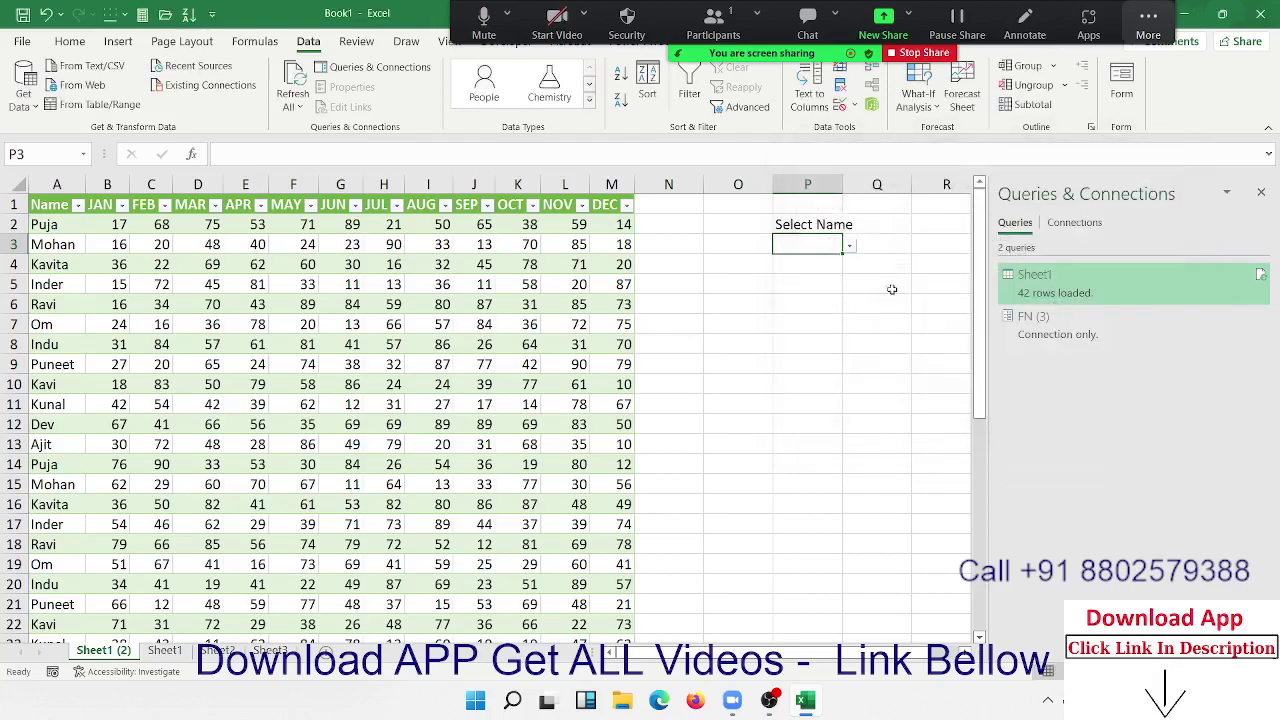
# Pick Puja from P3's dropdown and select the Select Name label and value.
pyautogui.click(849, 246)
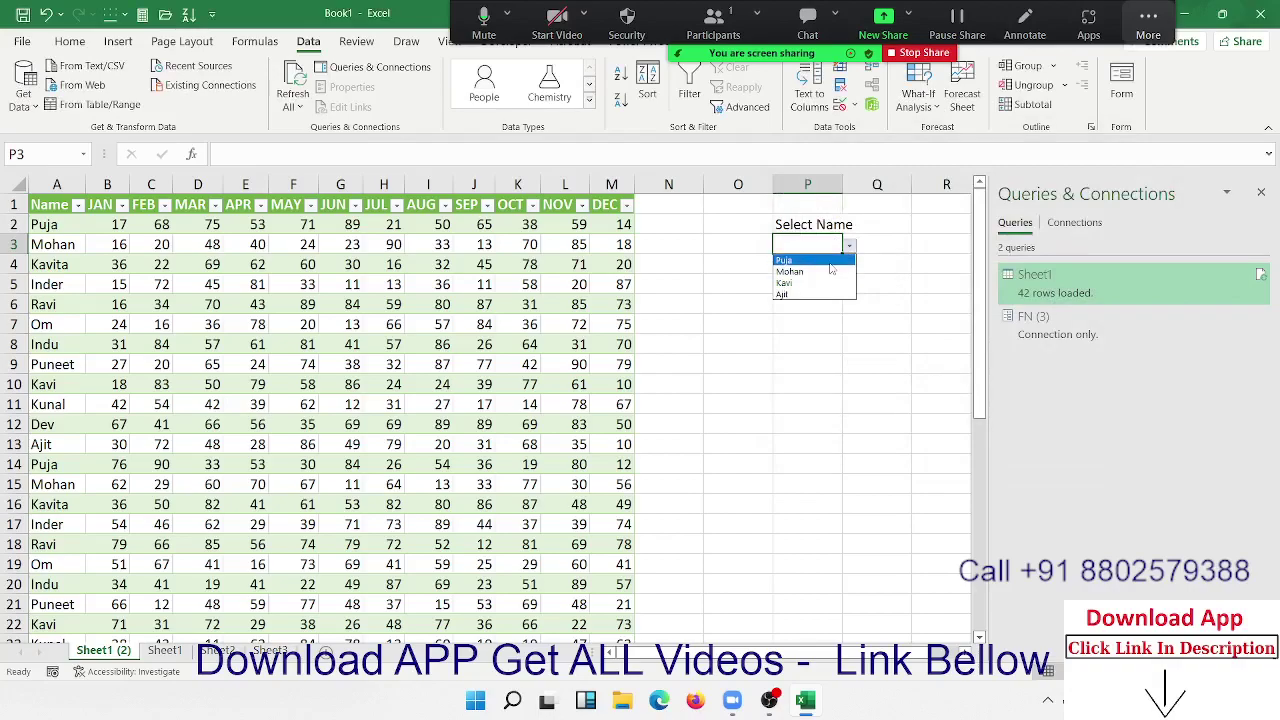
pyautogui.click(846, 260)
pyautogui.click(878, 303)
pyautogui.moveTo(822, 228); pyautogui.dragTo(820, 246)
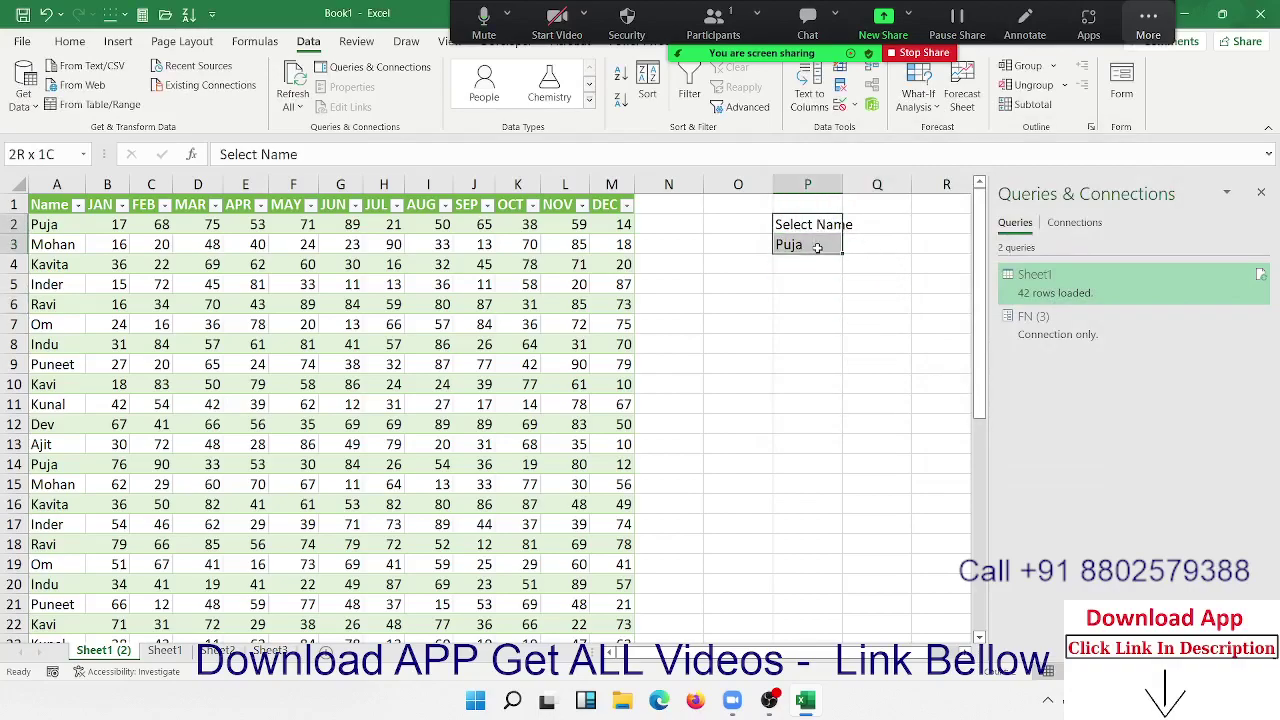
# Create a From Table/Range query from the Select Name cells, with headers.
pyautogui.click(24, 92)
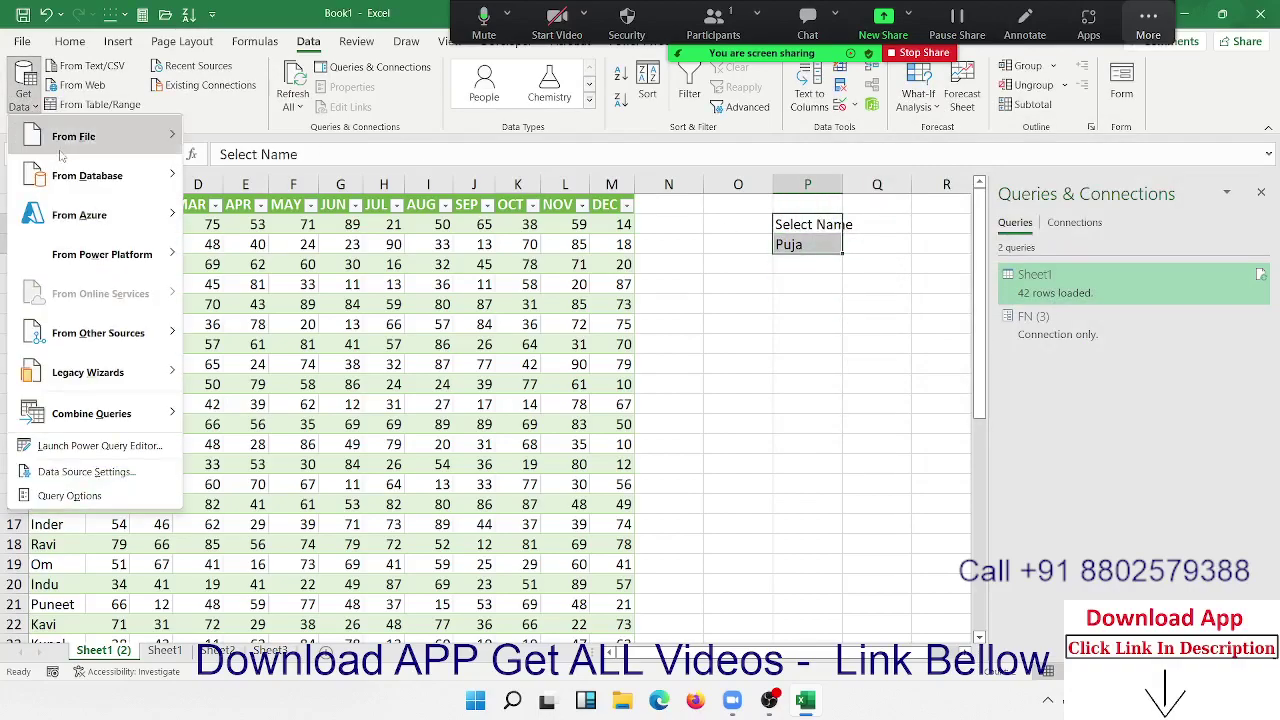
pyautogui.moveTo(63, 150)
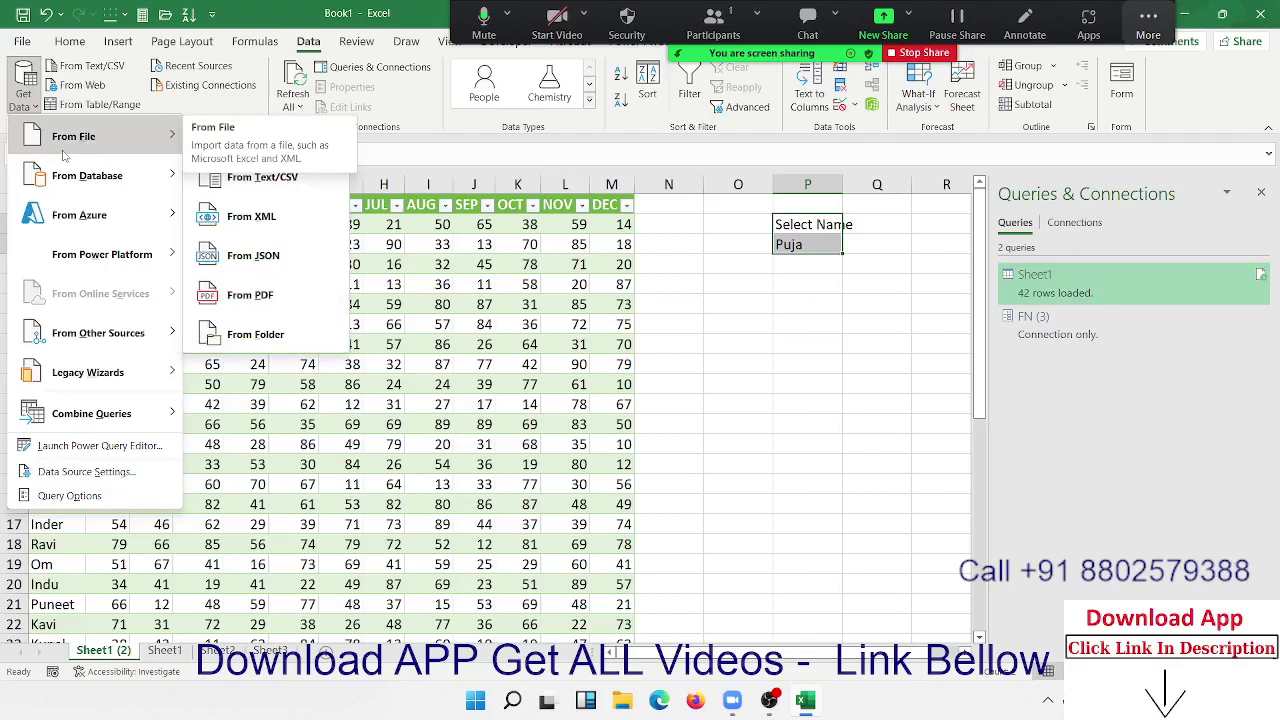
pyautogui.moveTo(150, 334)
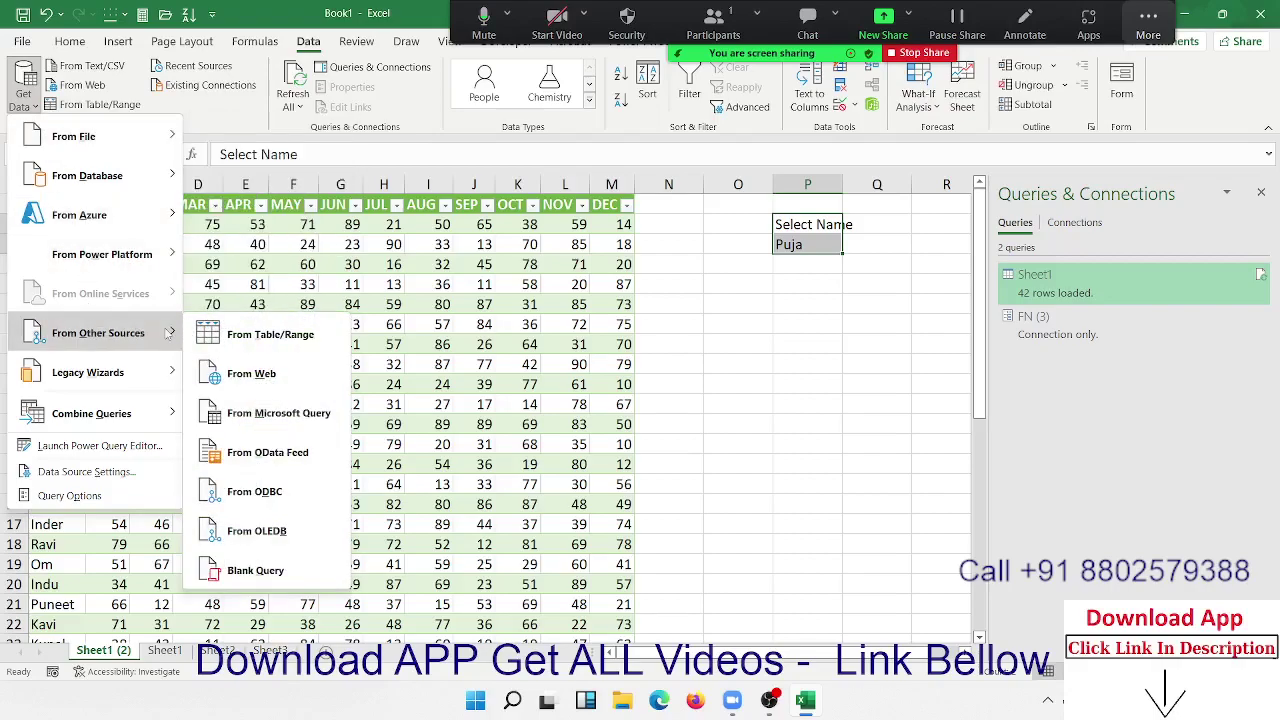
pyautogui.click(236, 342)
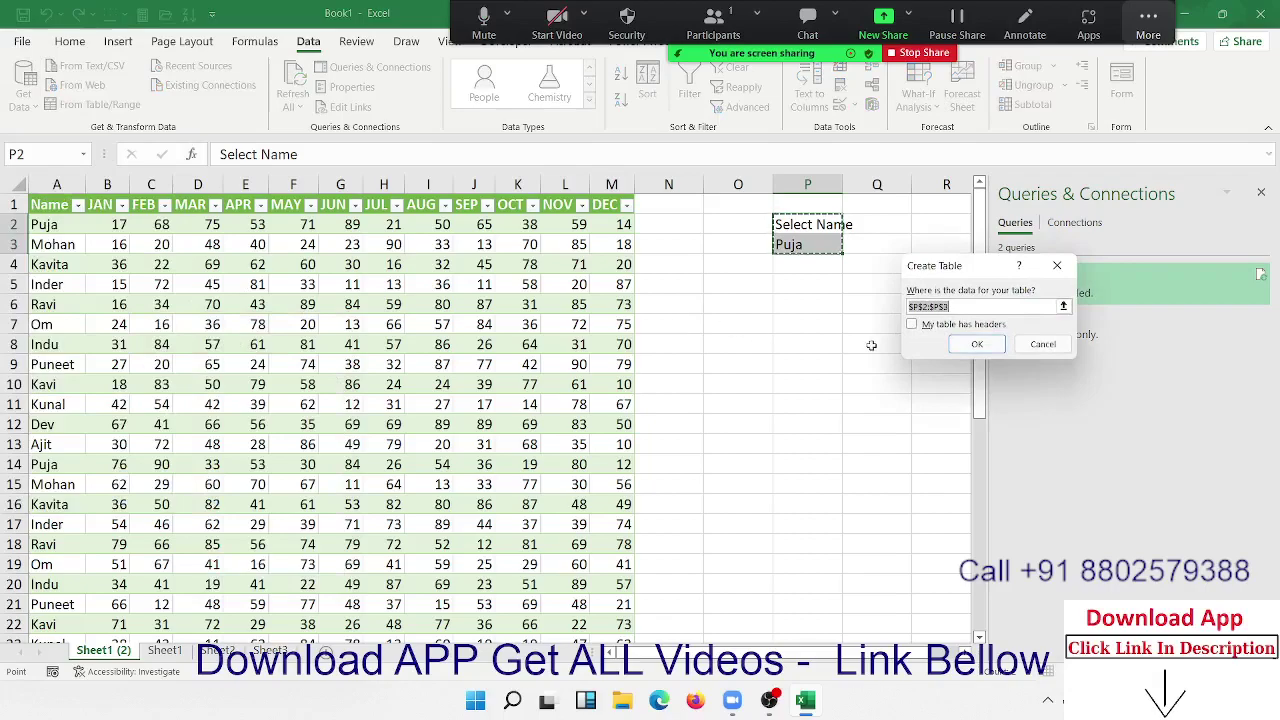
pyautogui.click(912, 324)
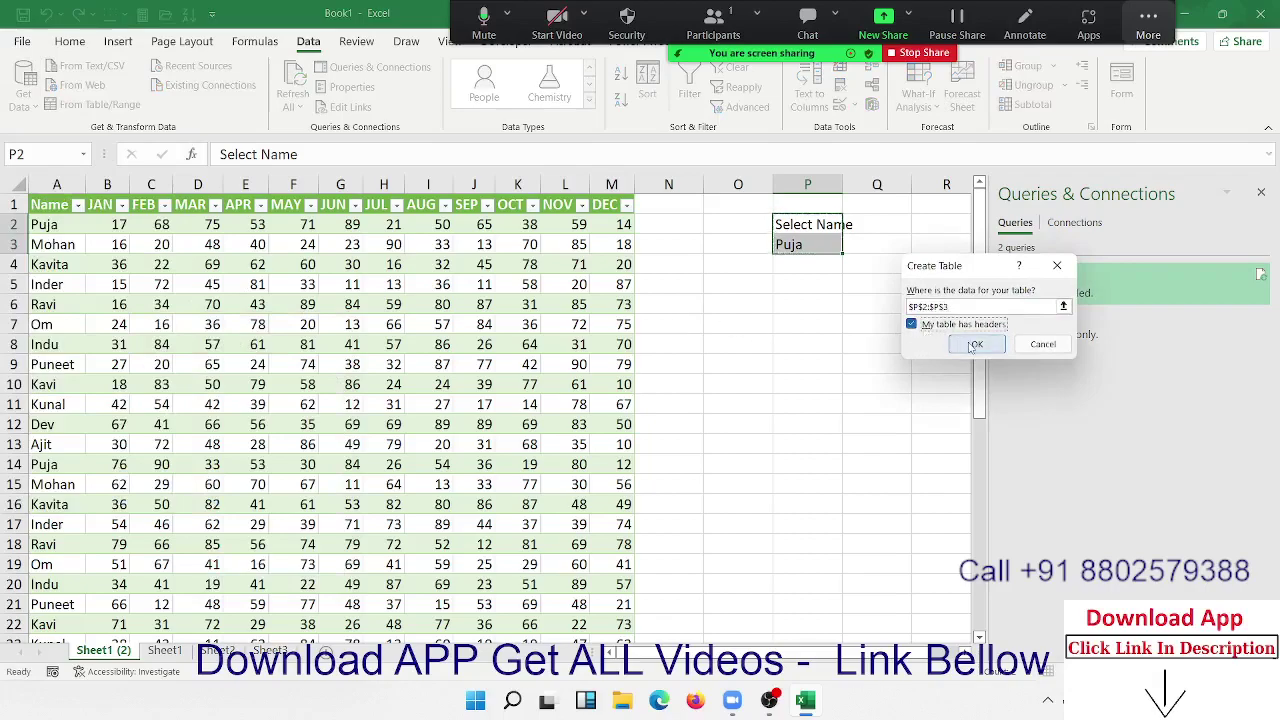
pyautogui.click(972, 344)
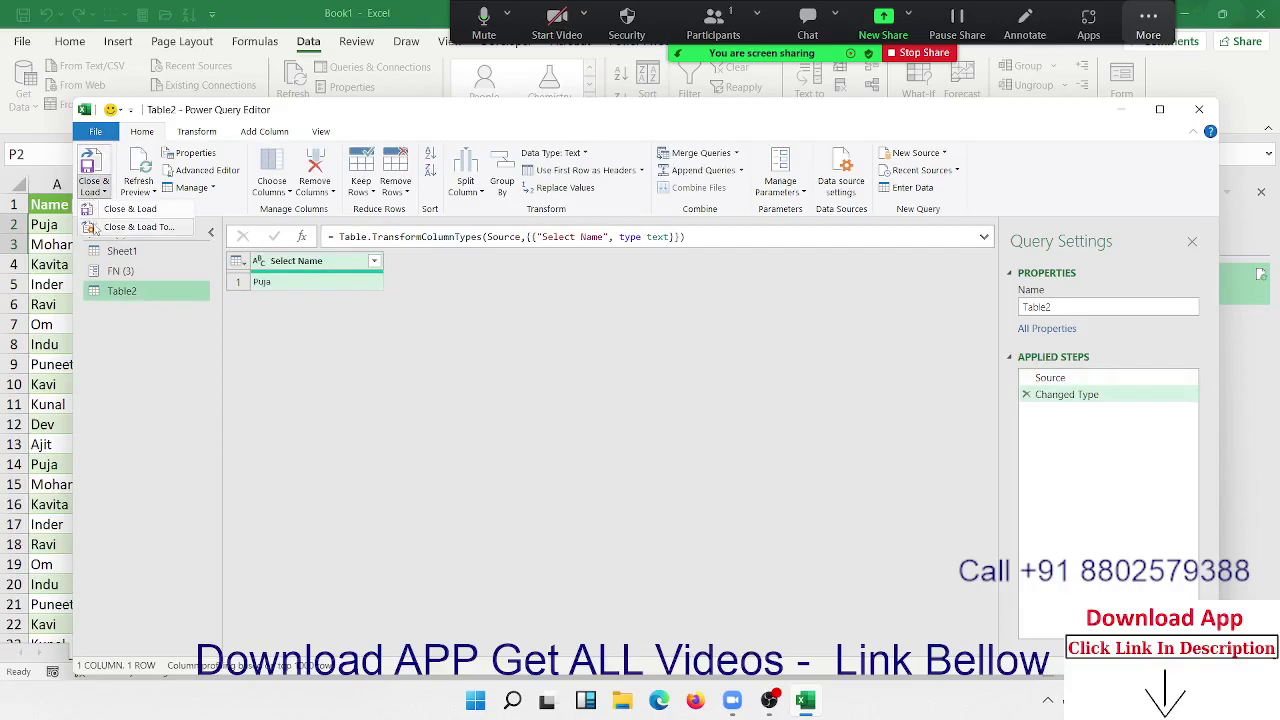
# Load Table2 as Only Create Connection and bring up the Sheet1 query's options.
pyautogui.click(93, 190)
pyautogui.click(130, 209)
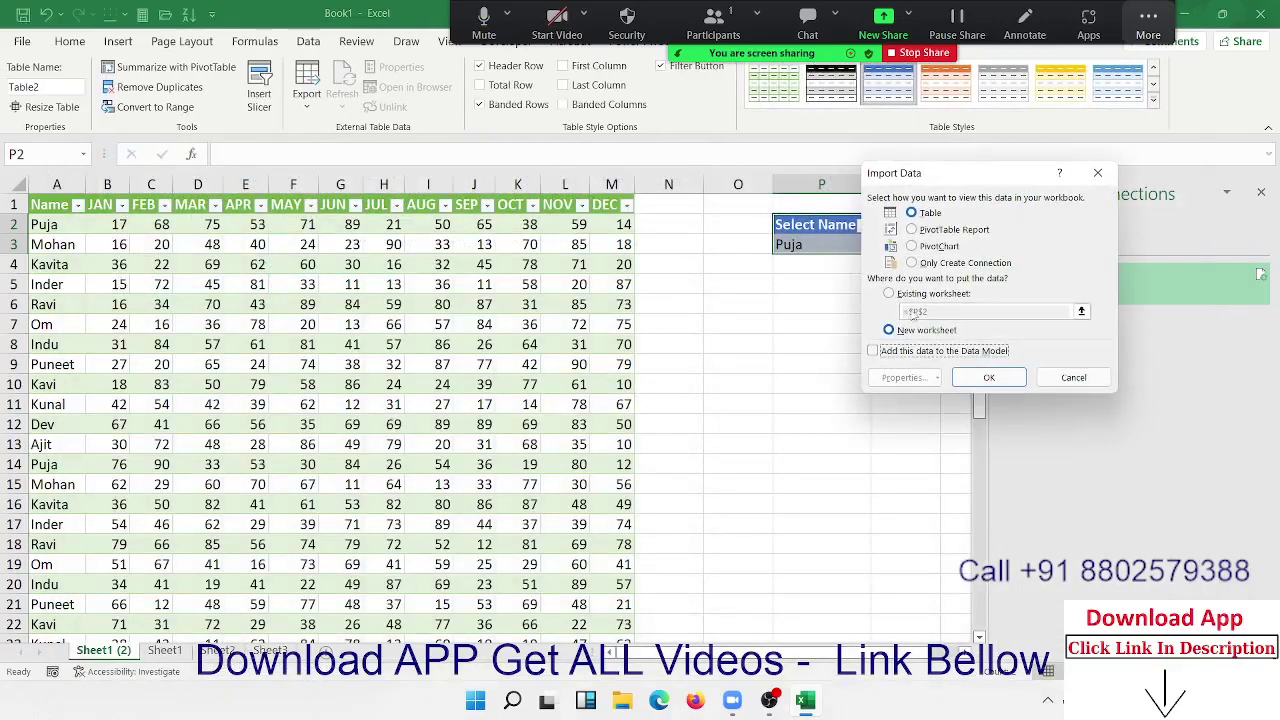
pyautogui.click(928, 264)
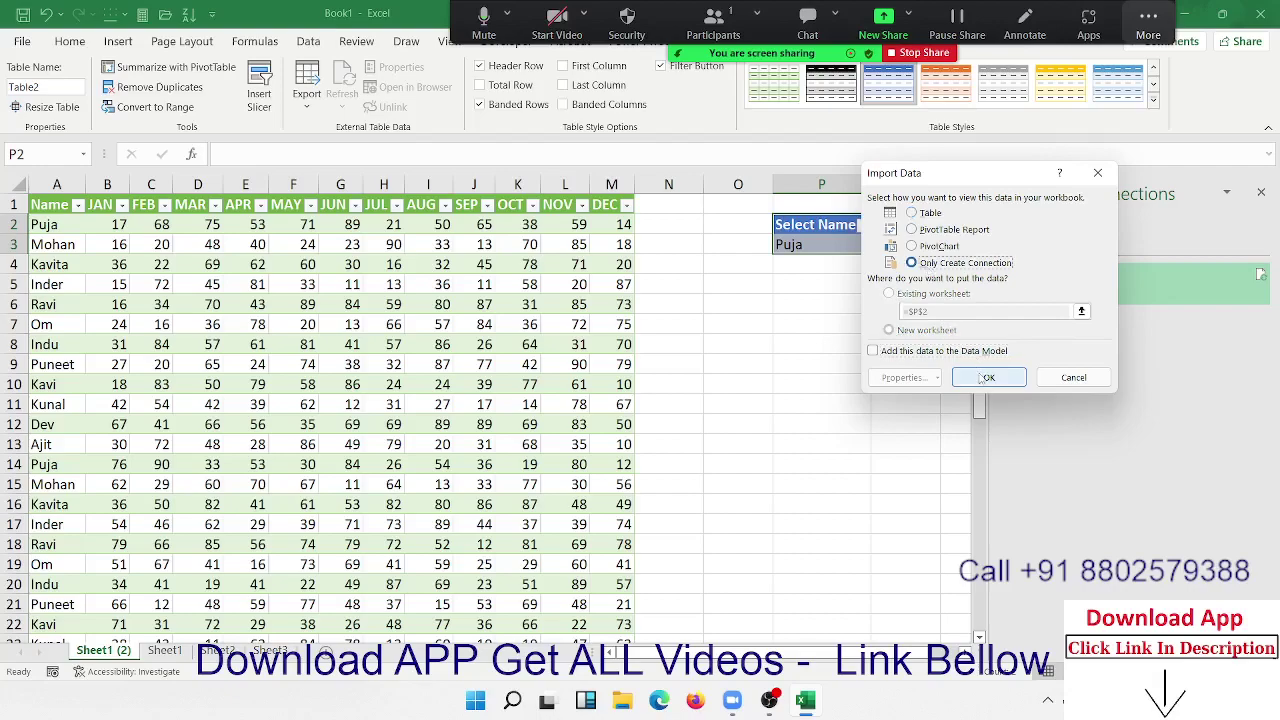
pyautogui.click(985, 377)
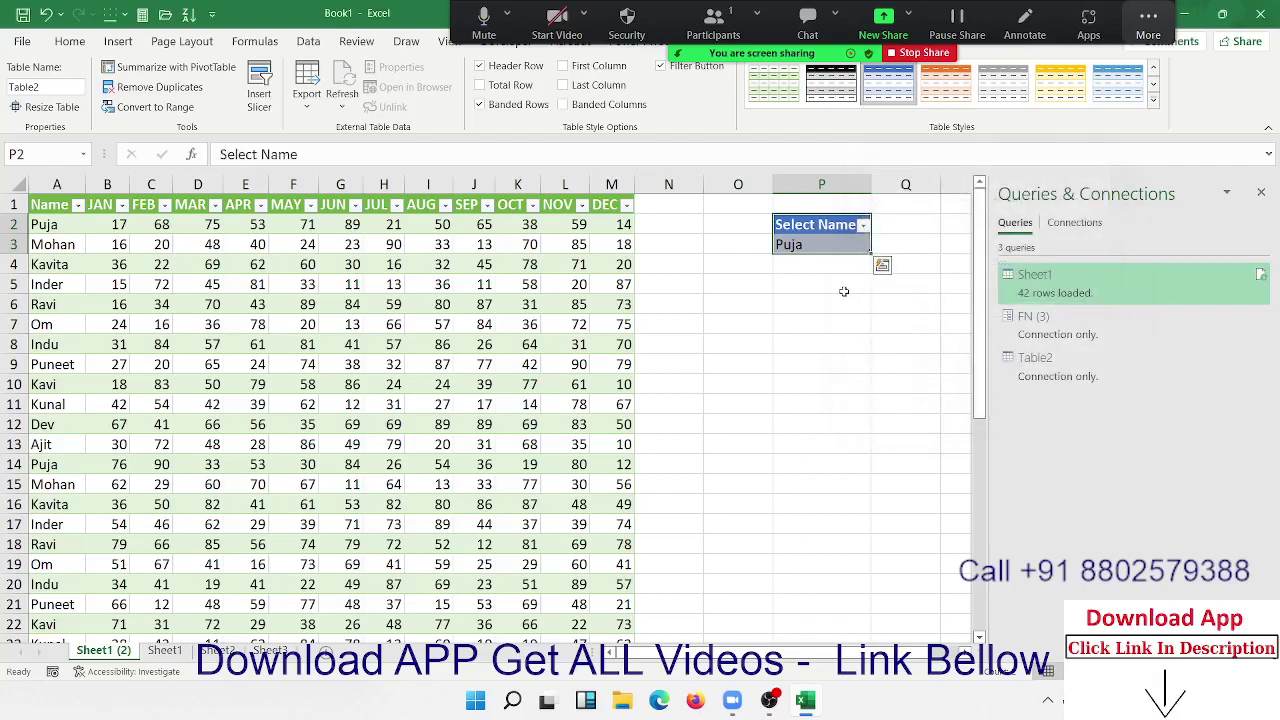
pyautogui.rightClick(1050, 283)
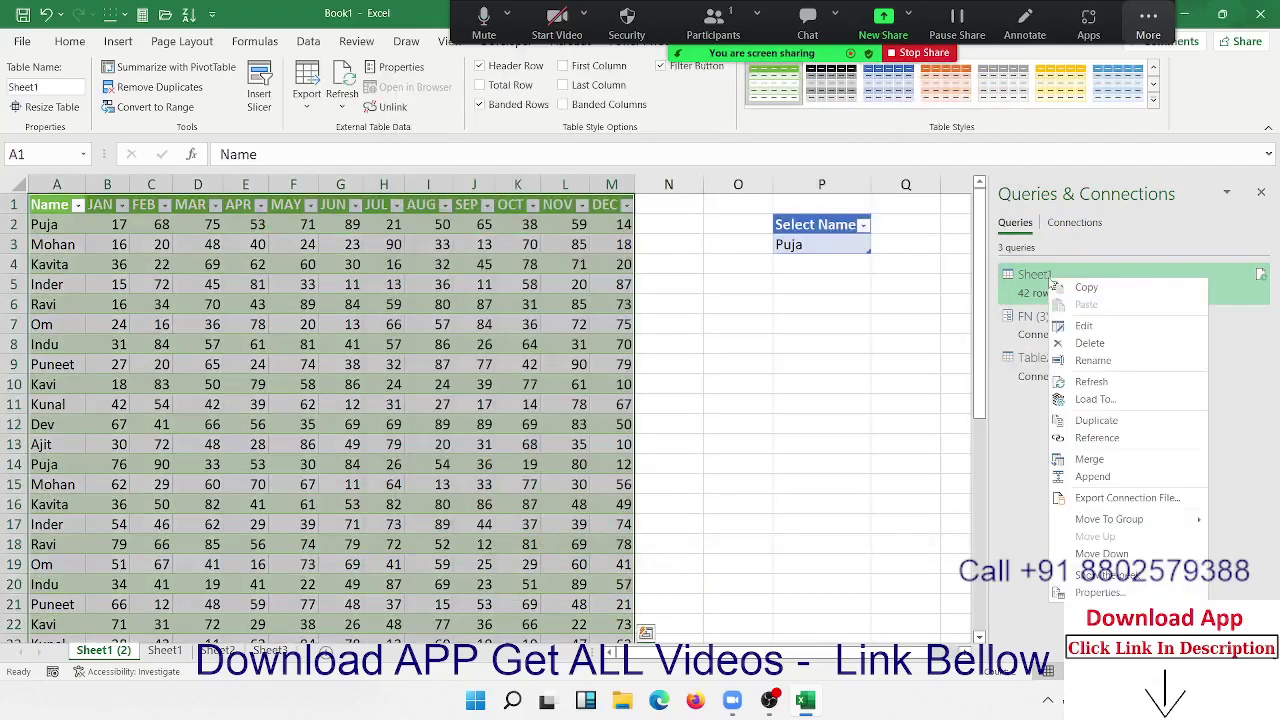
# Edit the Sheet1 query and rename the Table2 query to NN.
pyautogui.click(1083, 327)
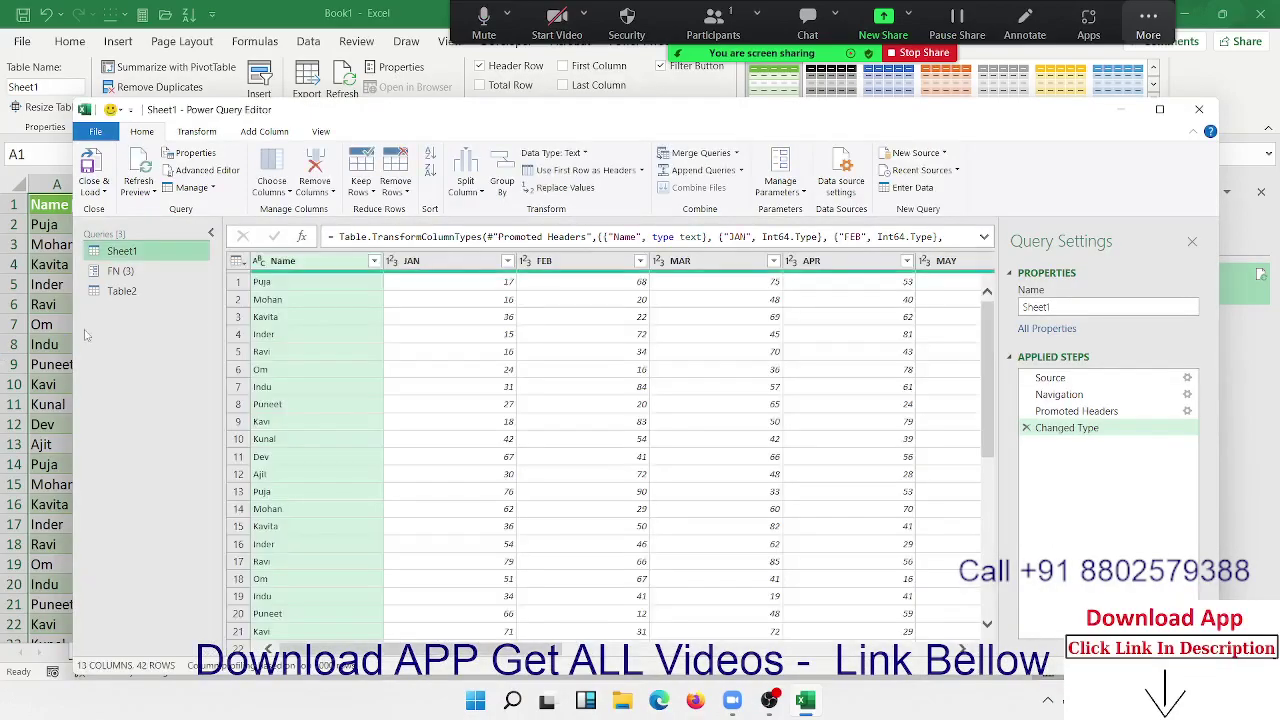
pyautogui.click(155, 296)
pyautogui.rightClick(156, 298)
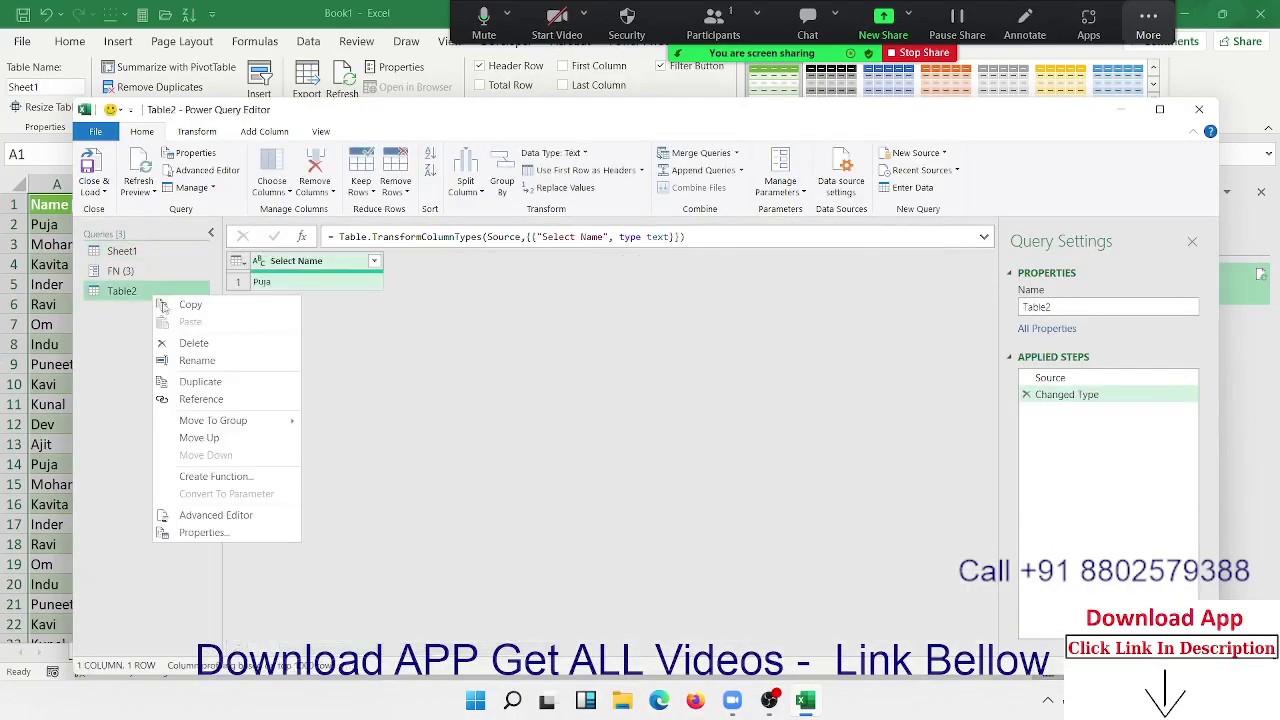
pyautogui.click(196, 361)
pyautogui.write('NN')
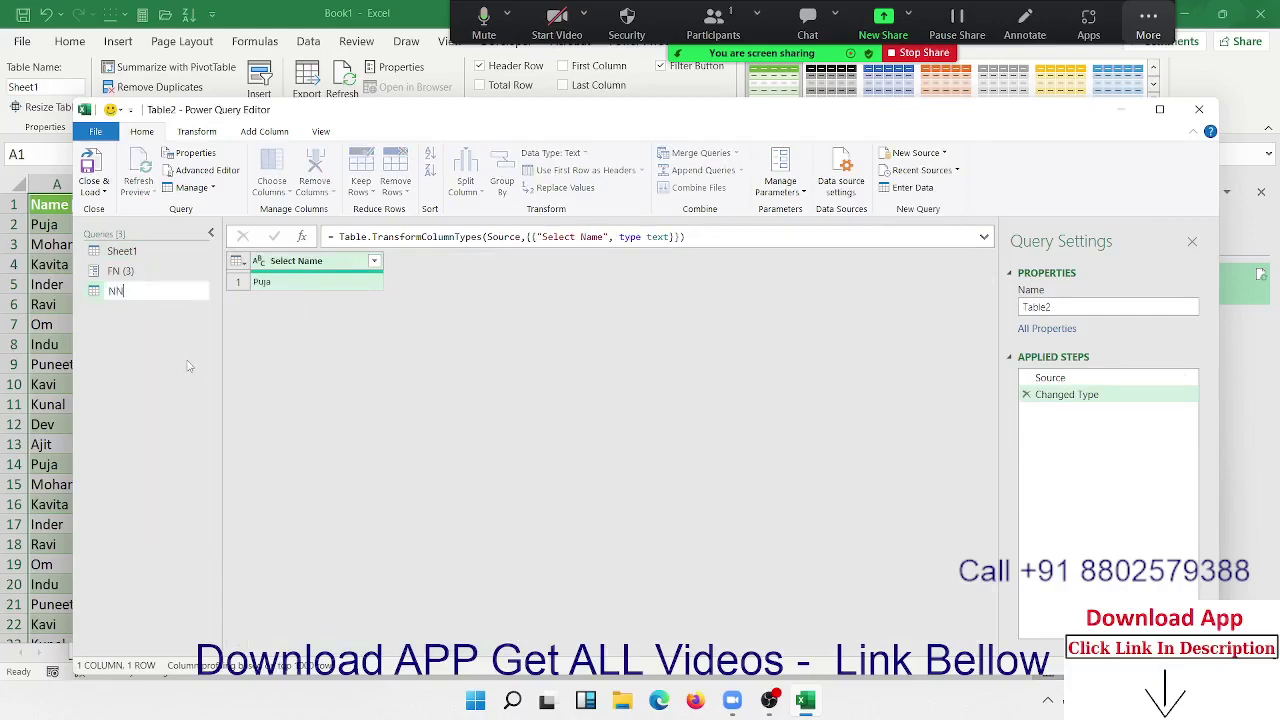
pyautogui.press('Return')
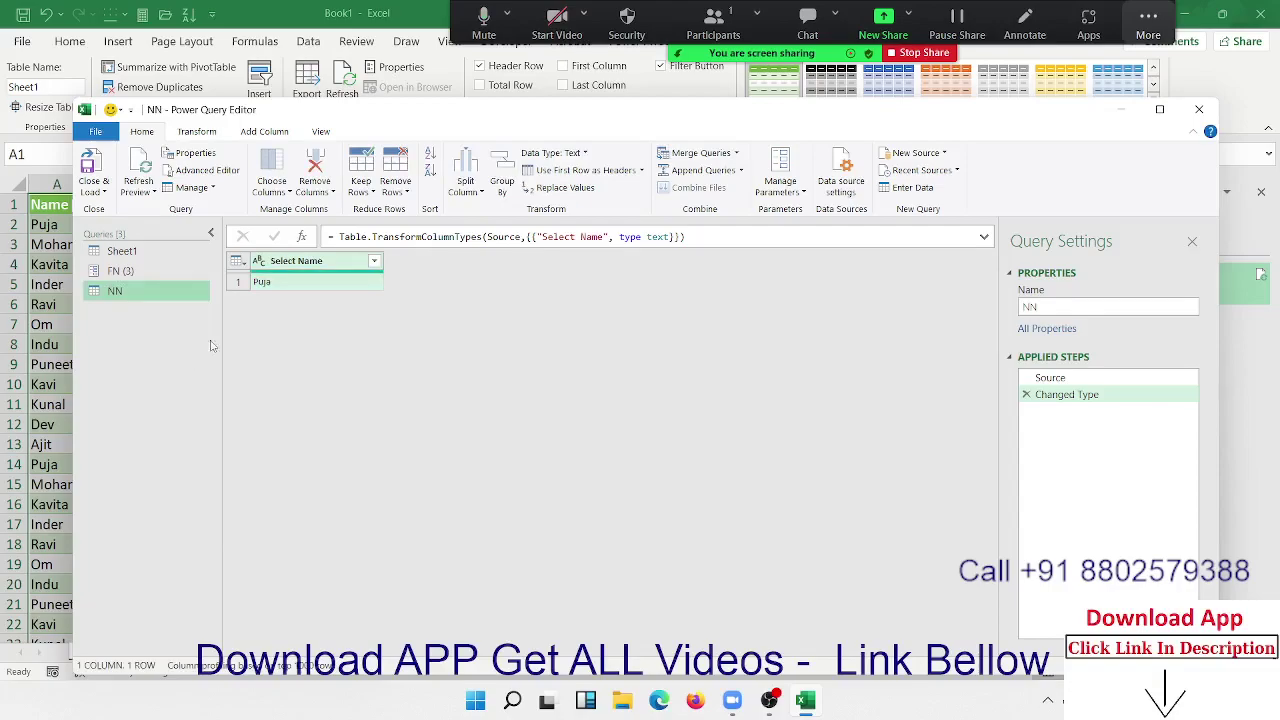
# Drill NN down to the single value Puja, then return to the Sheet1 query.
pyautogui.rightClick(276, 284)
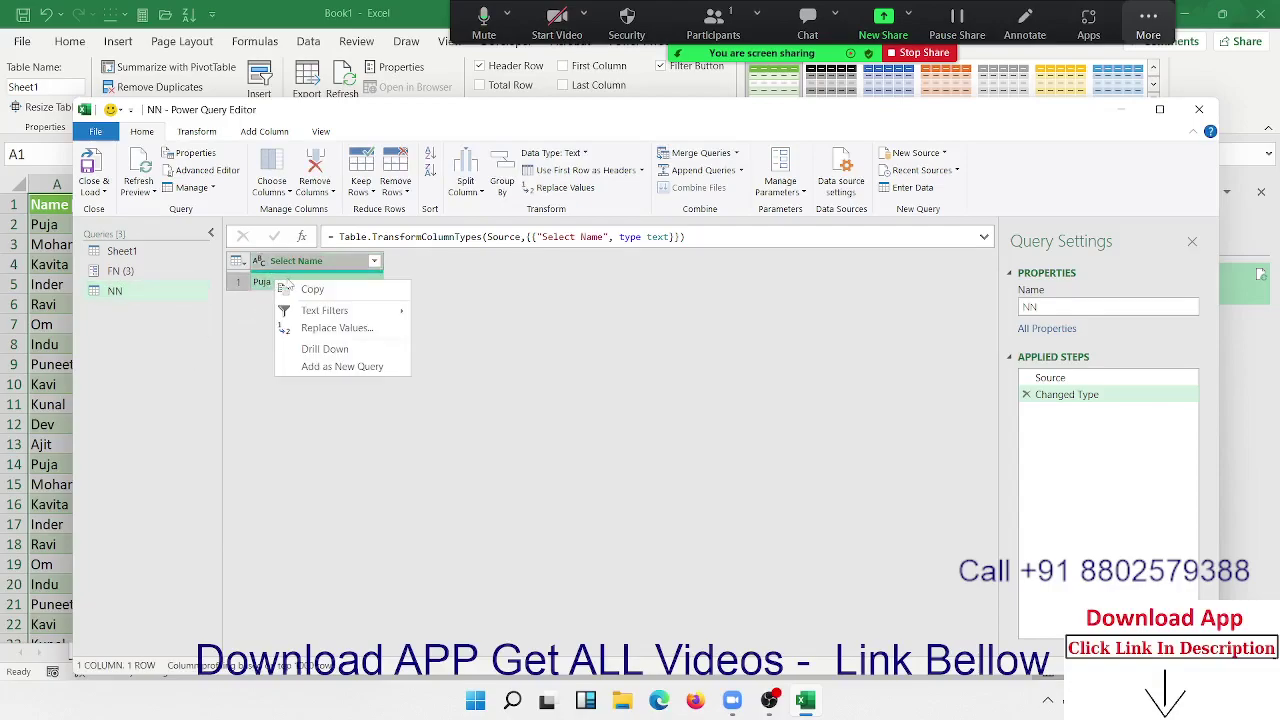
pyautogui.click(326, 350)
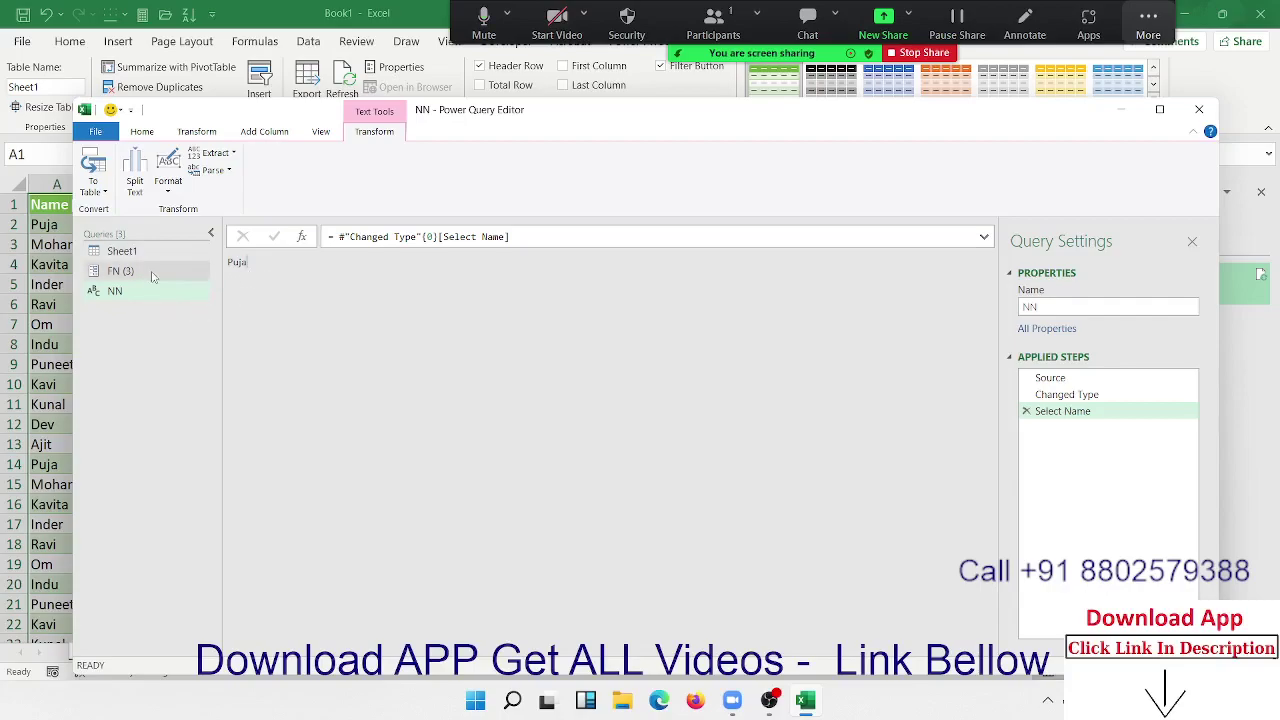
pyautogui.click(122, 251)
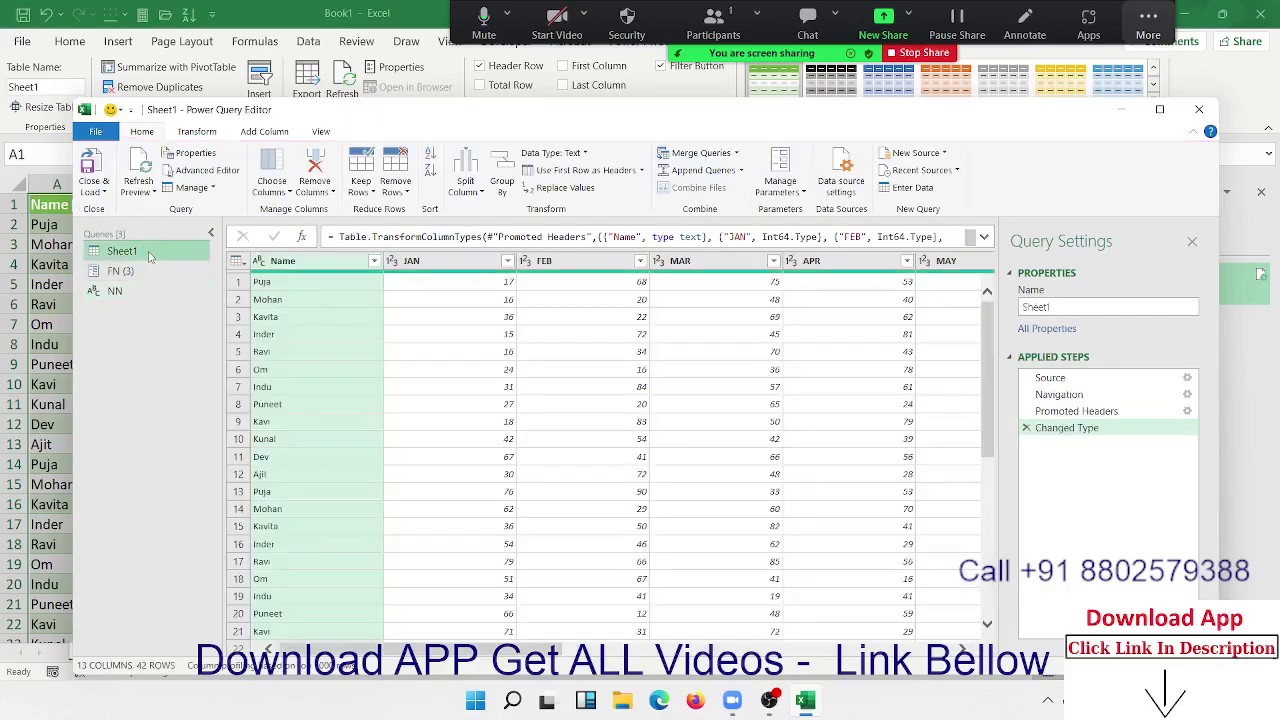
# Filter the Sheet1 Name column to keep only Ajit.
pyautogui.click(374, 261)
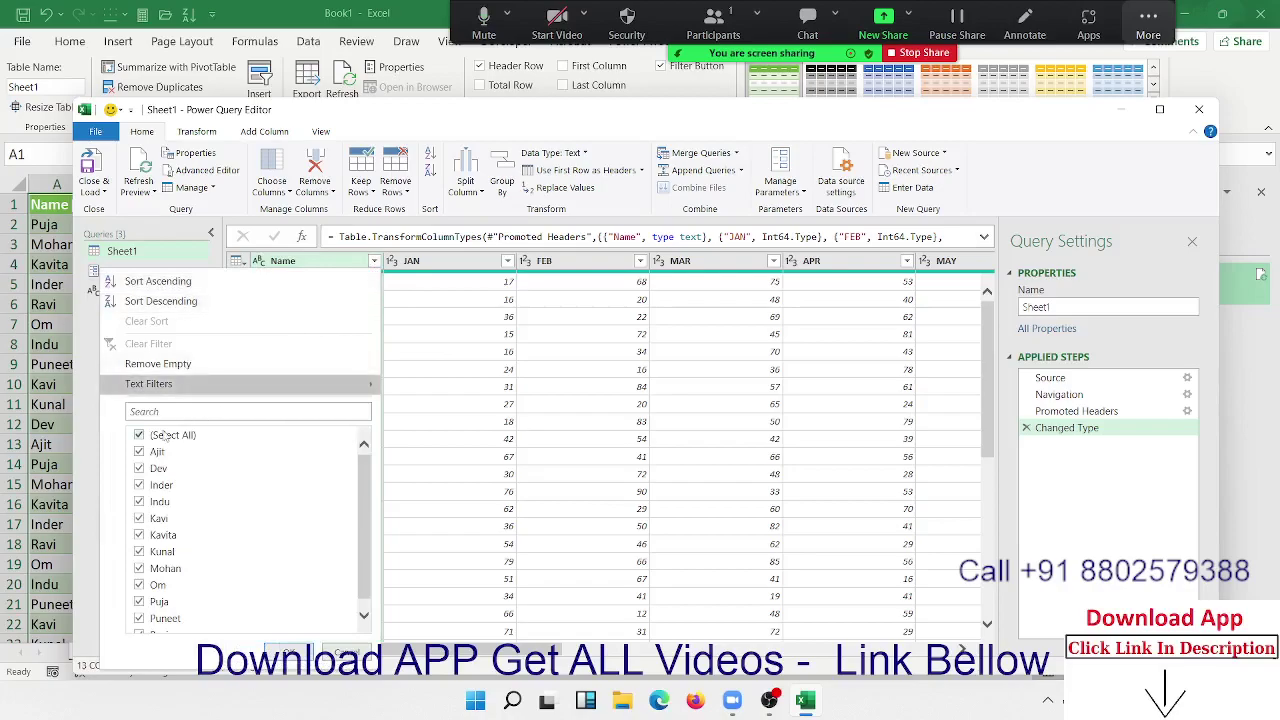
pyautogui.click(140, 435)
pyautogui.click(157, 452)
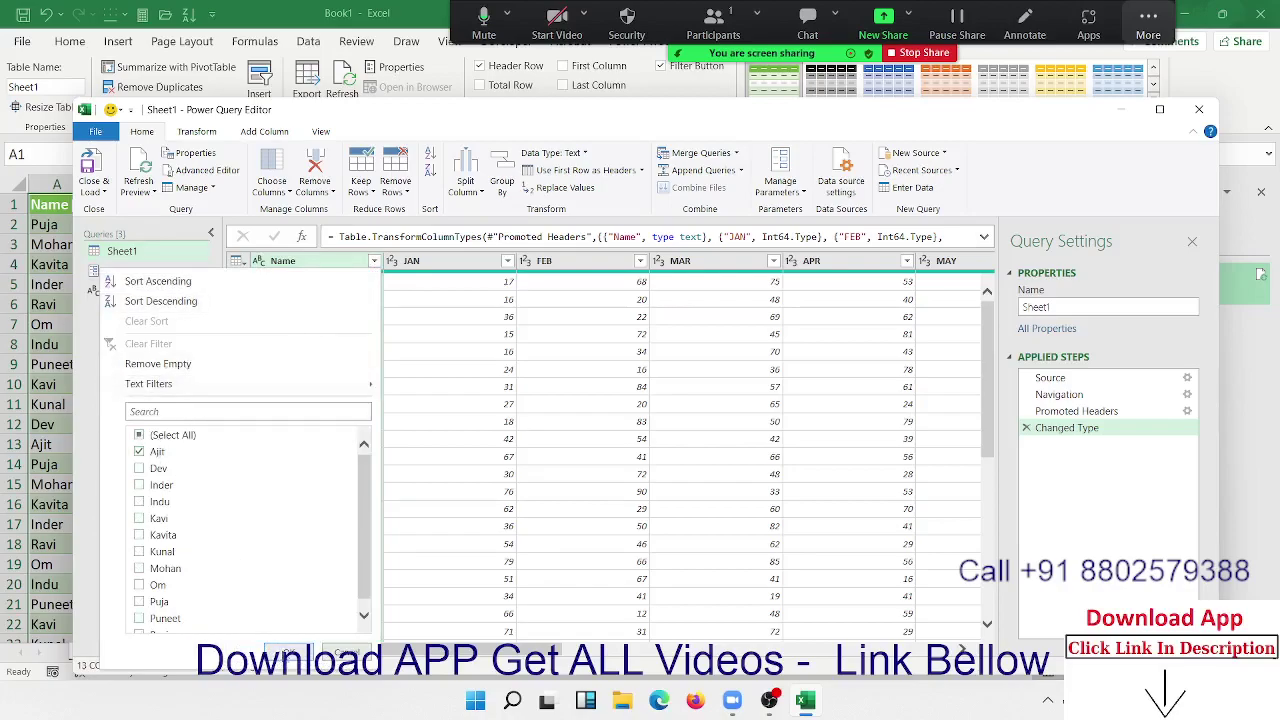
pyautogui.click(287, 652)
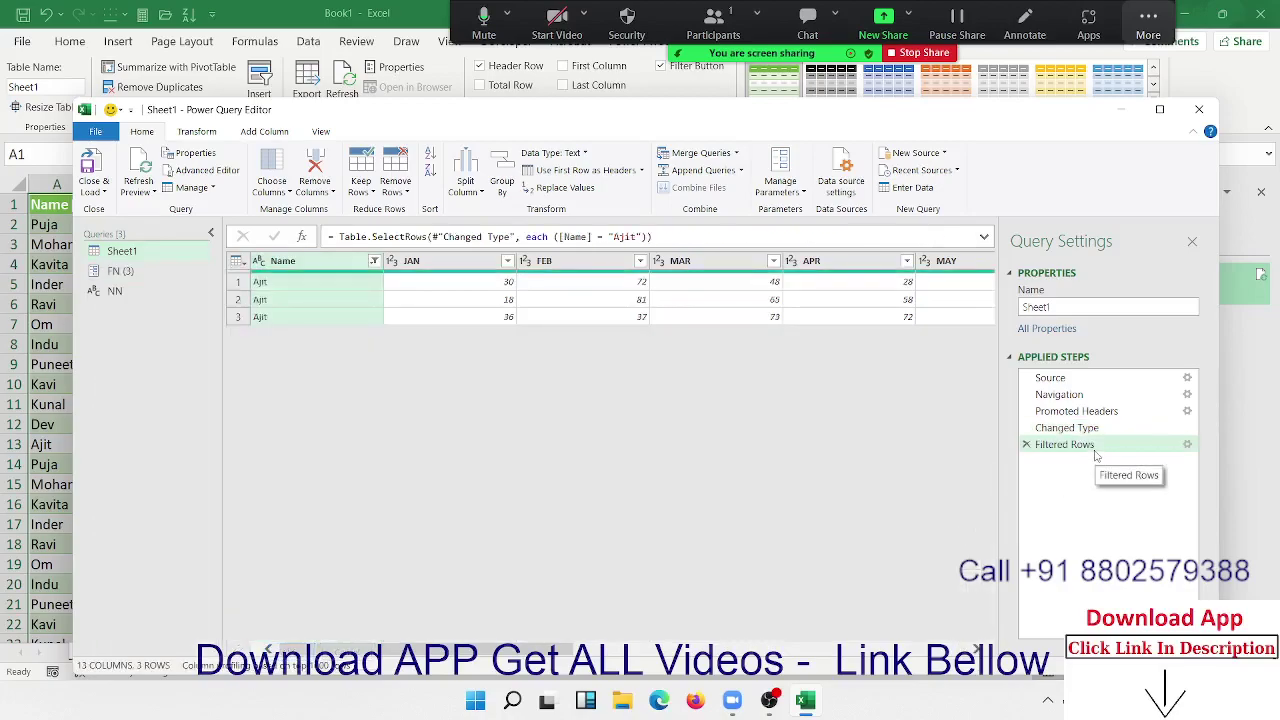
# Replace "Ajit" in the filter formula with NN.
pyautogui.click(609, 236)
pyautogui.press('Delete')
pyautogui.press('Delete')
pyautogui.press('Delete')
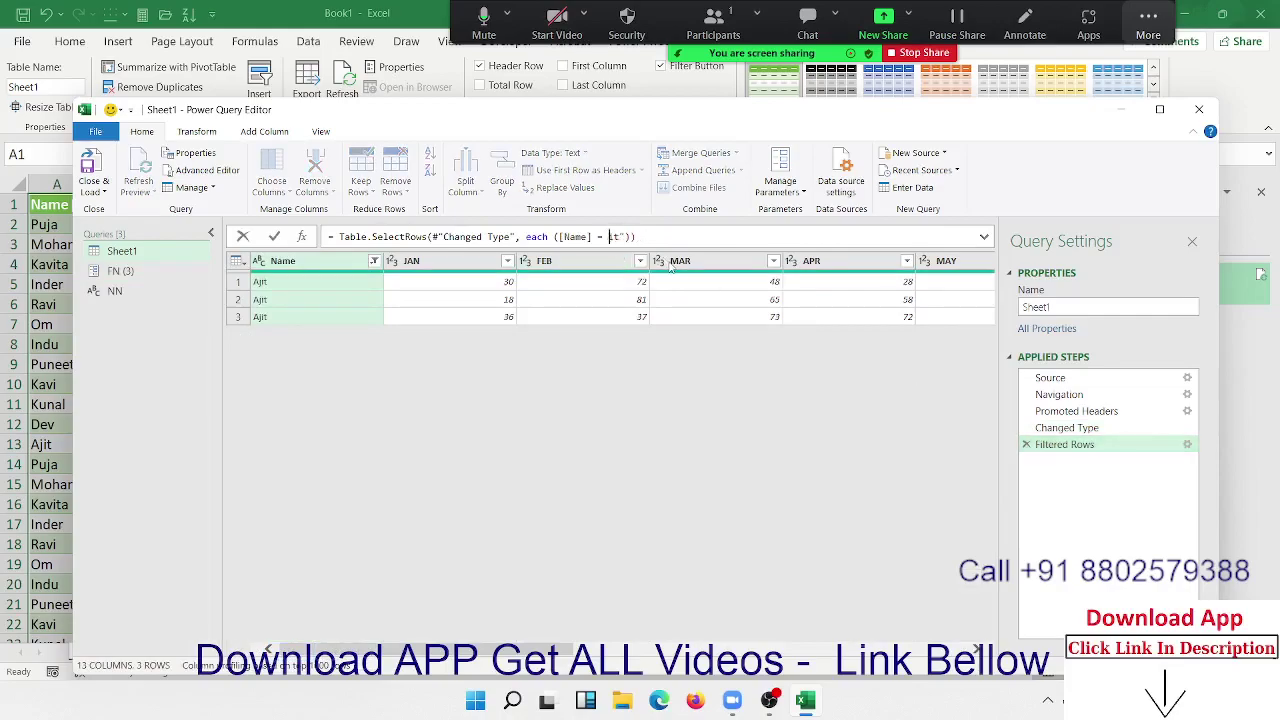
pyautogui.press('Delete')
pyautogui.write('N')
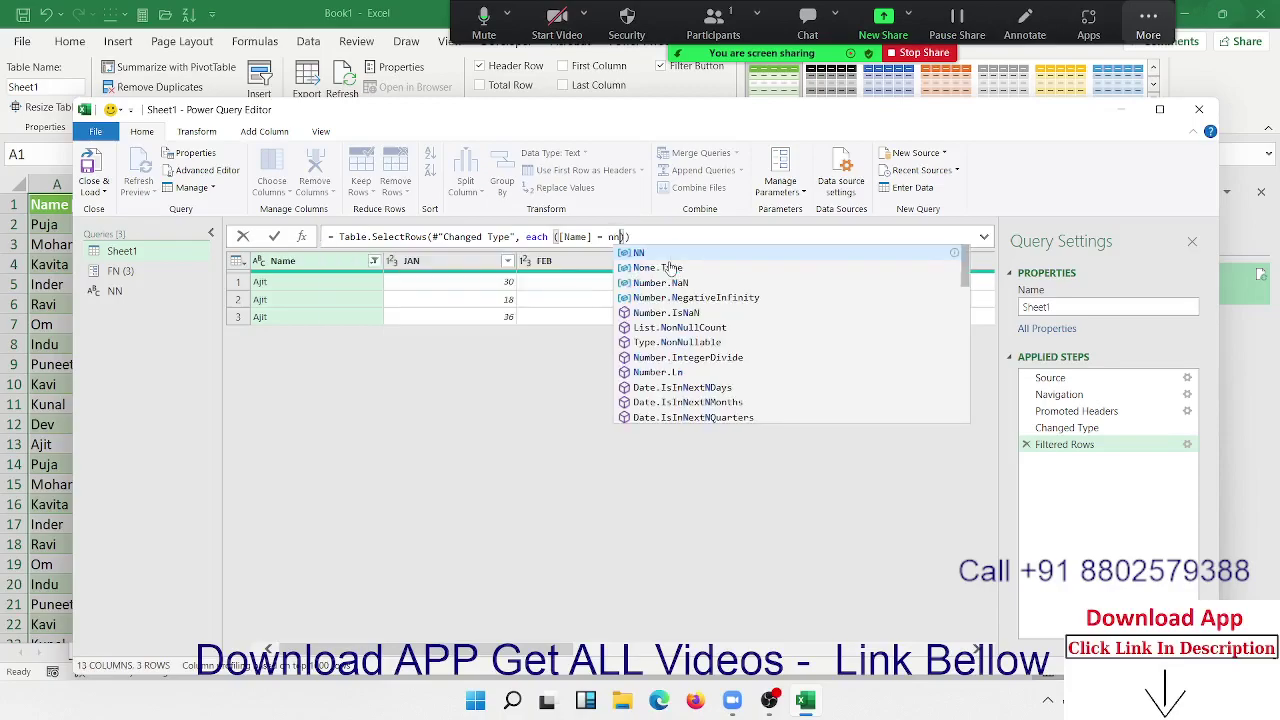
pyautogui.write('N')
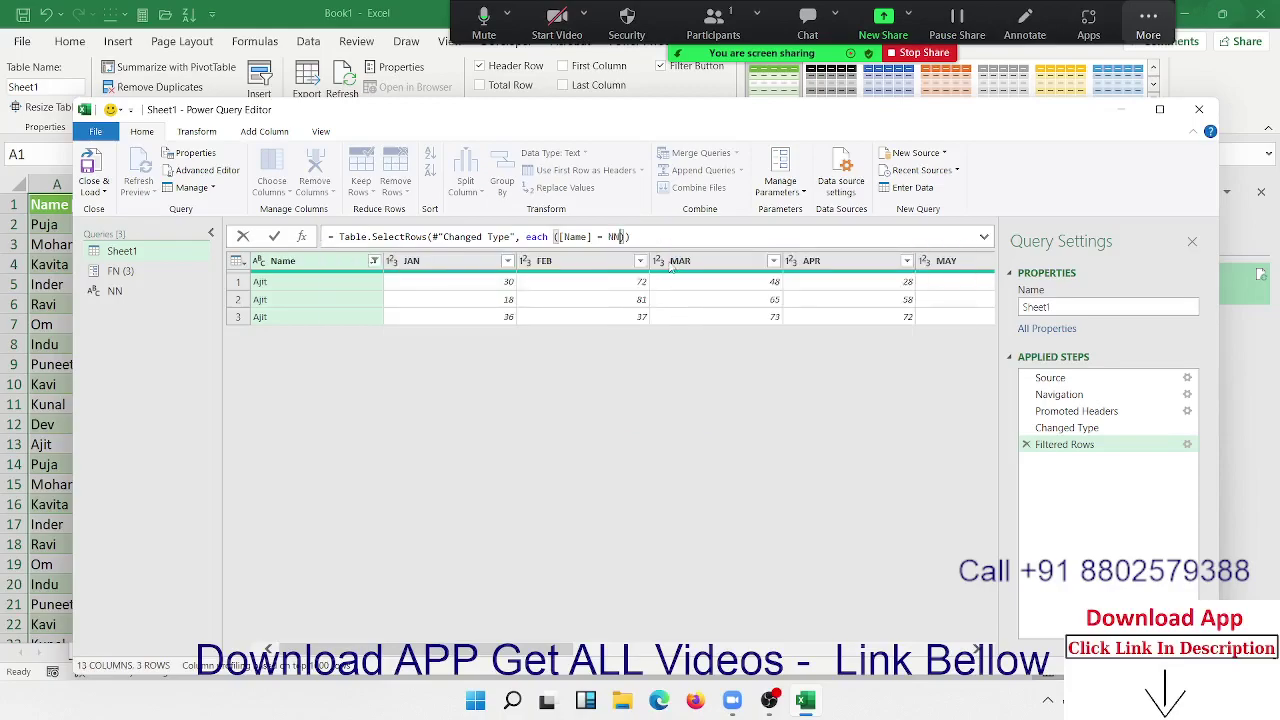
pyautogui.press('Return')
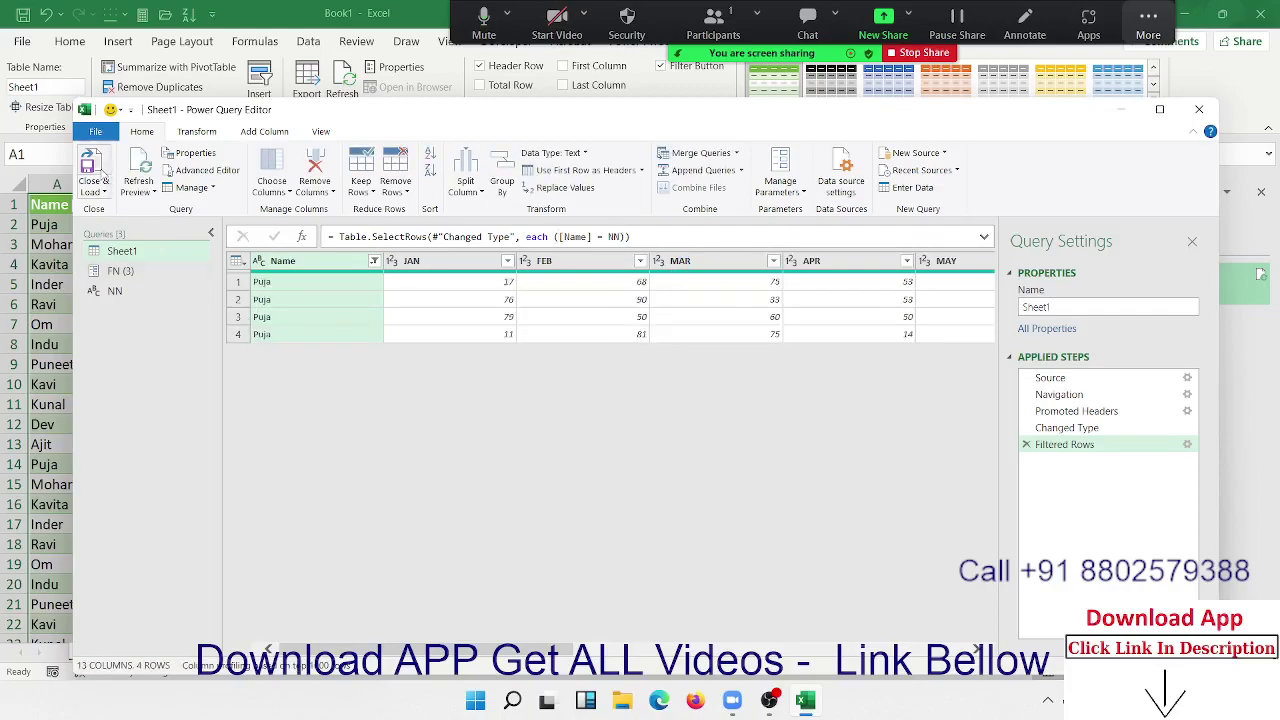
# Load the query, choose Mohan in P3, and refresh all queries.
pyautogui.click(101, 171)
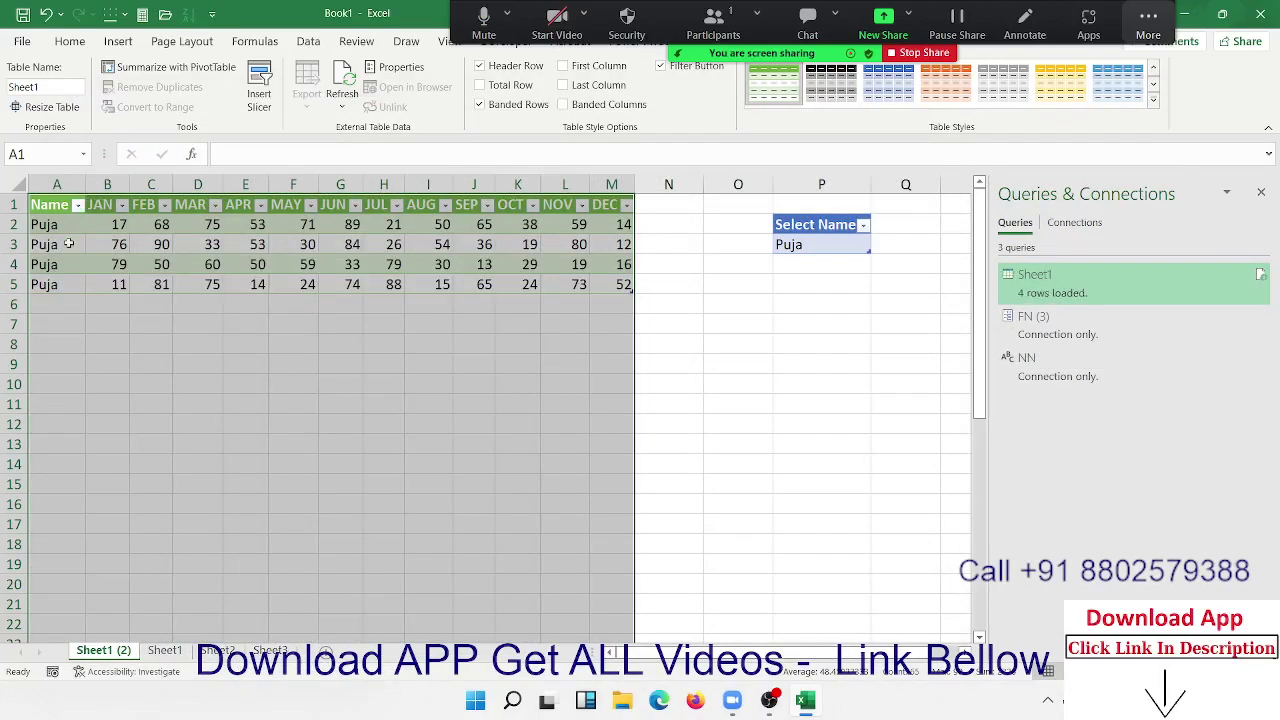
pyautogui.click(104, 262)
pyautogui.click(802, 249)
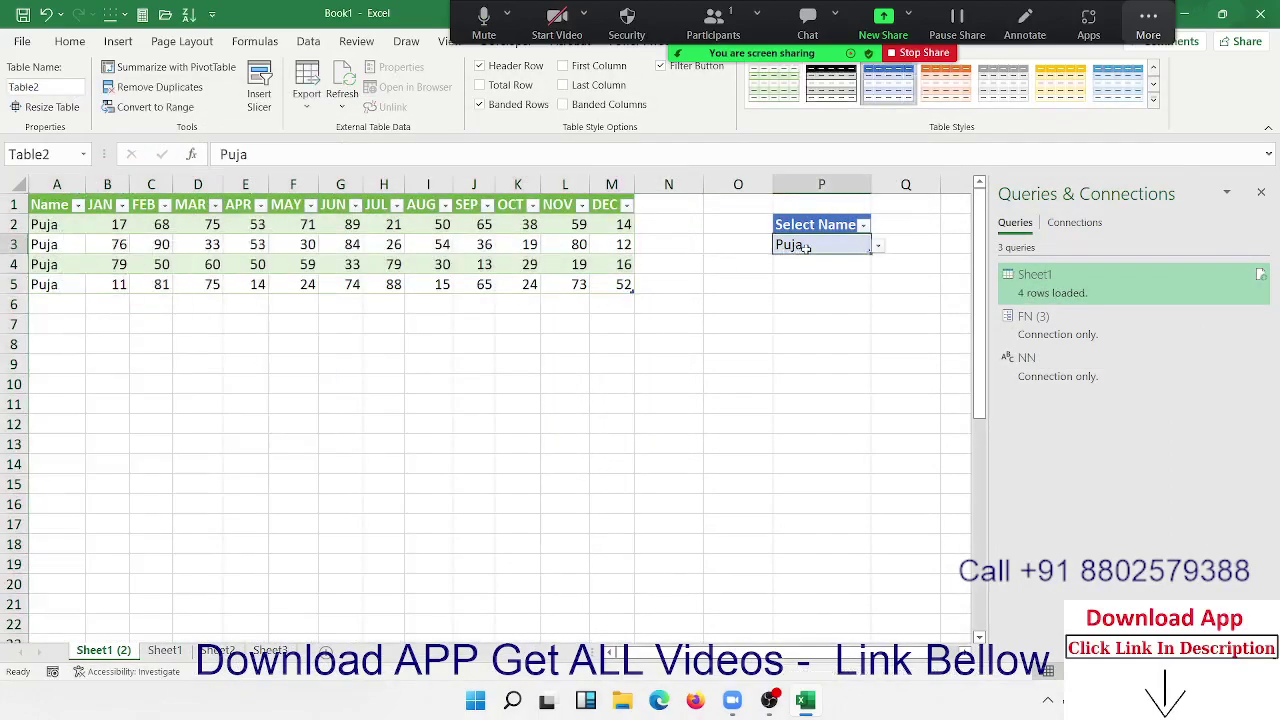
pyautogui.click(877, 246)
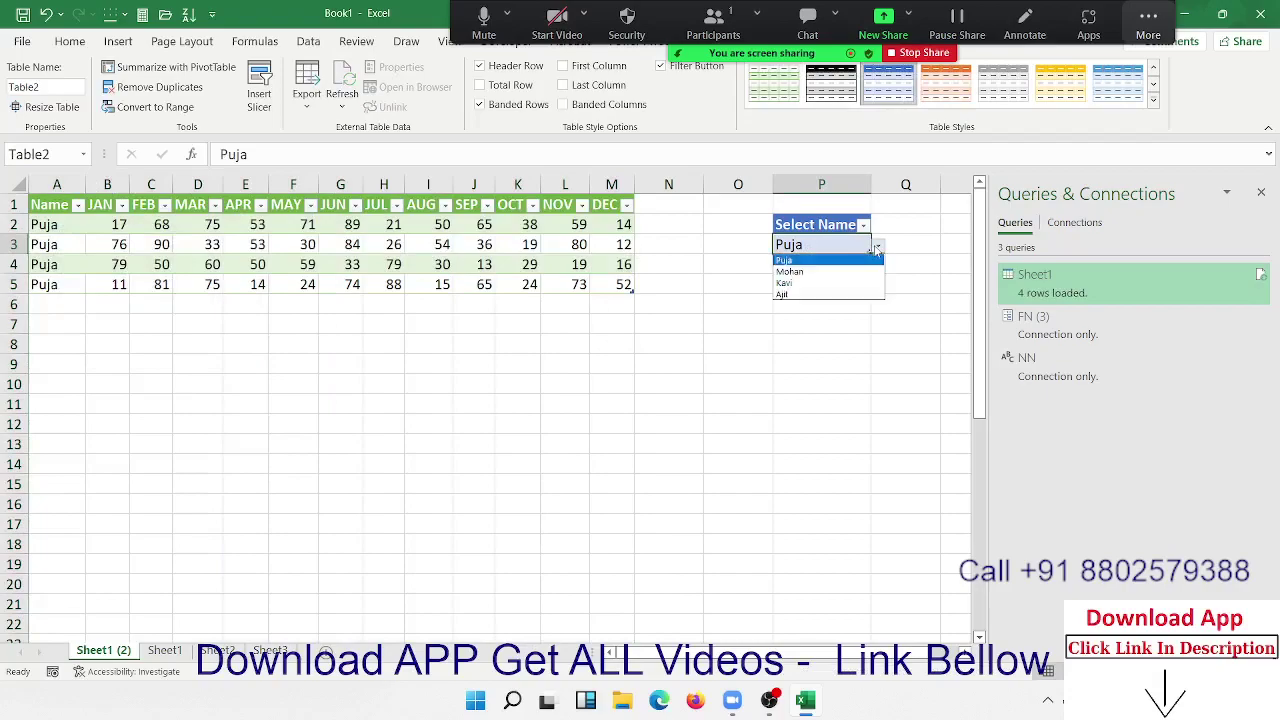
pyautogui.click(855, 272)
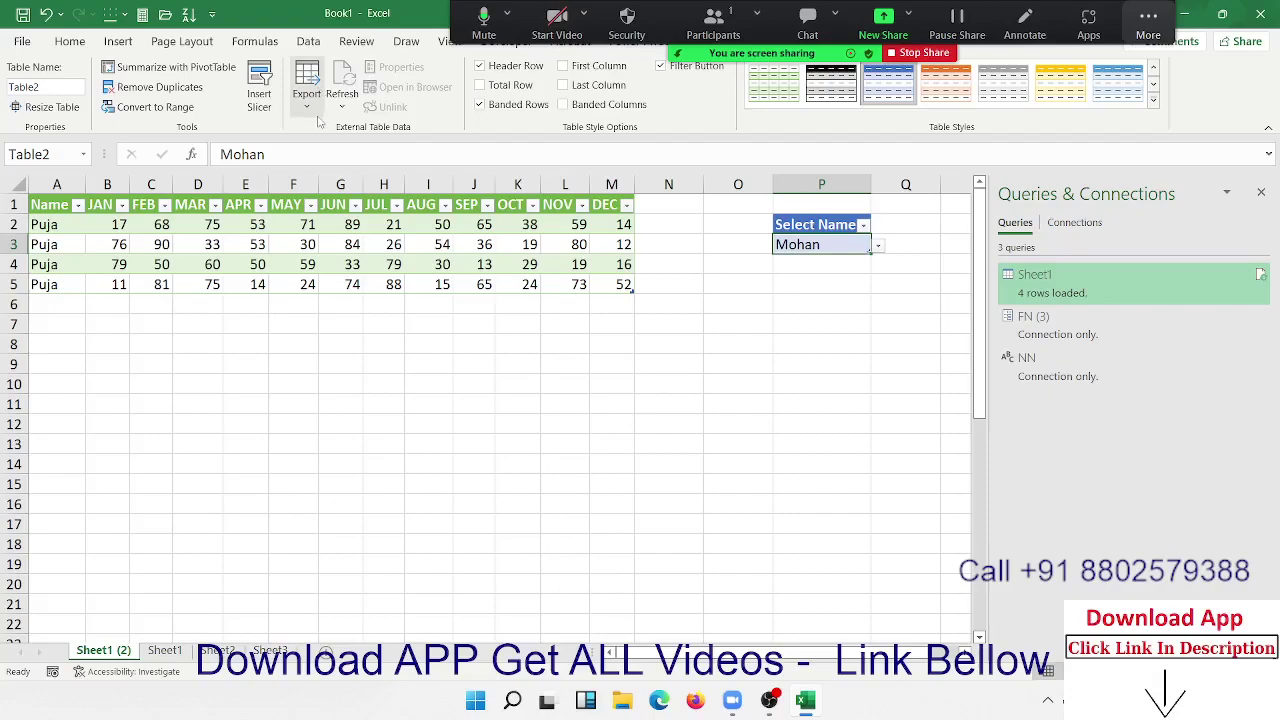
pyautogui.click(276, 222)
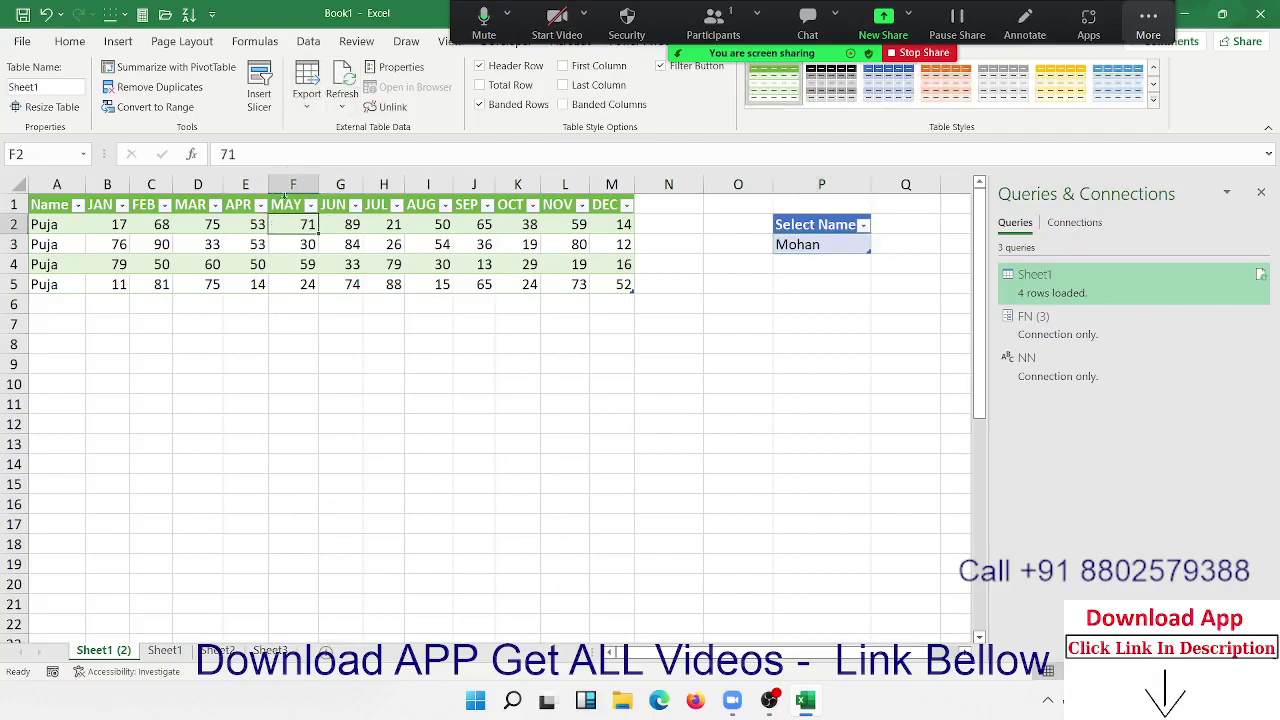
pyautogui.click(341, 100)
pyautogui.click(364, 154)
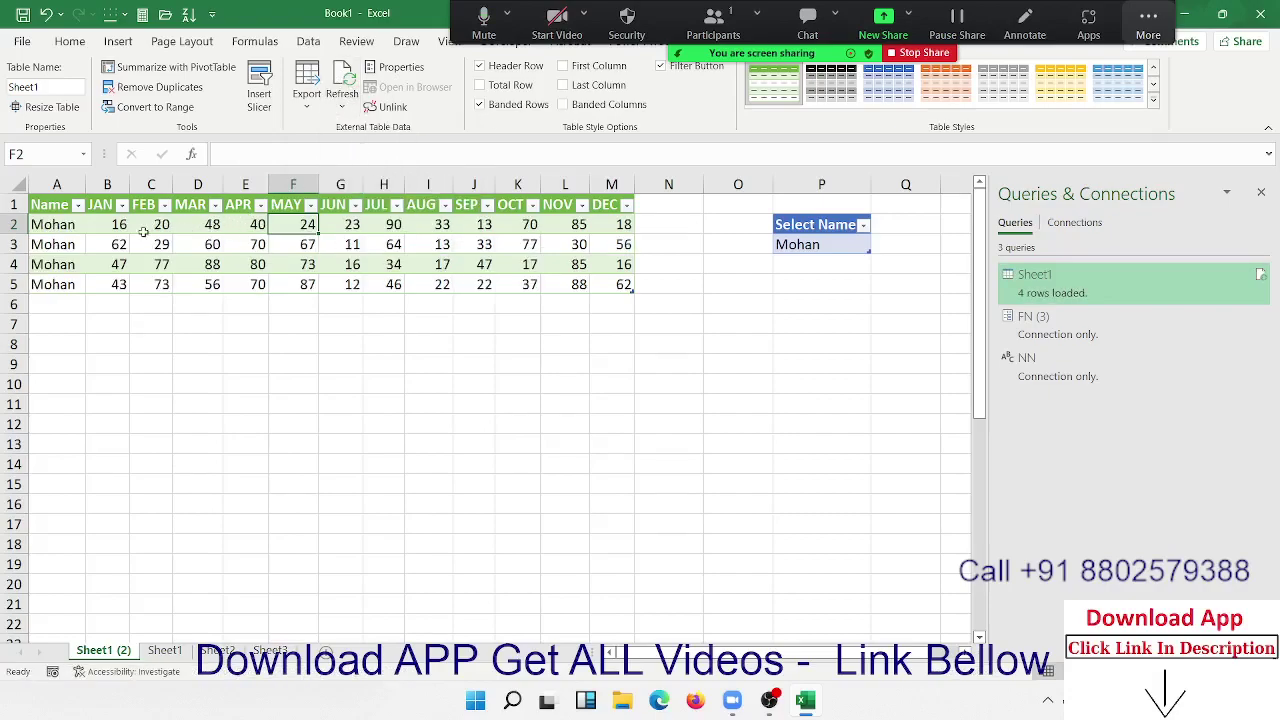
# Switch Select Name to Kavi and refresh the Sheet1 table to show Kavi's rows.
pyautogui.click(845, 248)
pyautogui.click(877, 246)
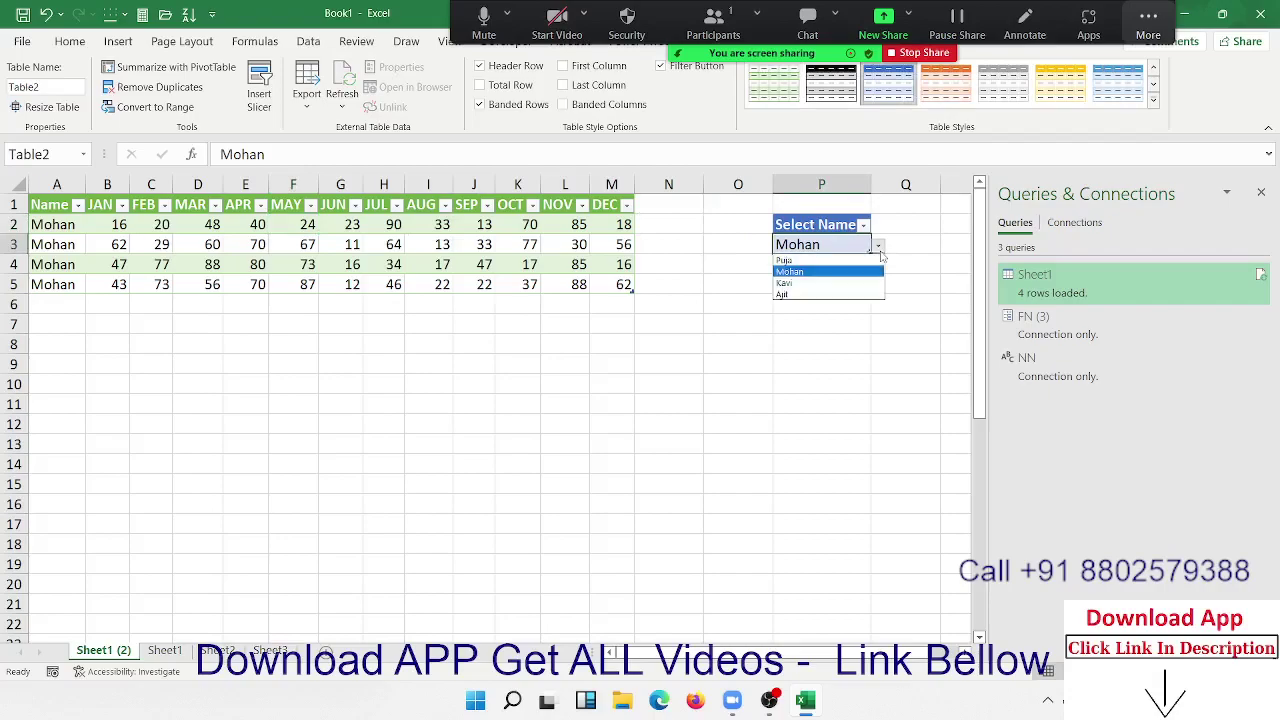
pyautogui.click(877, 287)
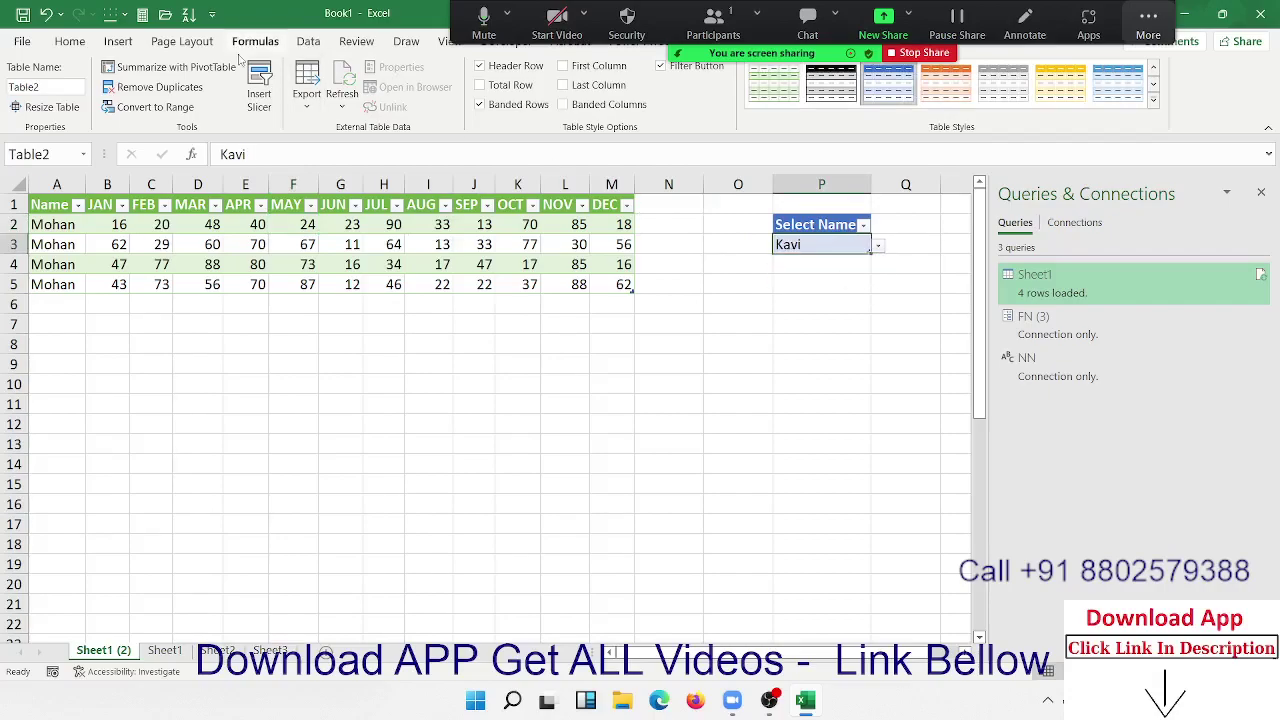
pyautogui.click(290, 185)
pyautogui.click(342, 80)
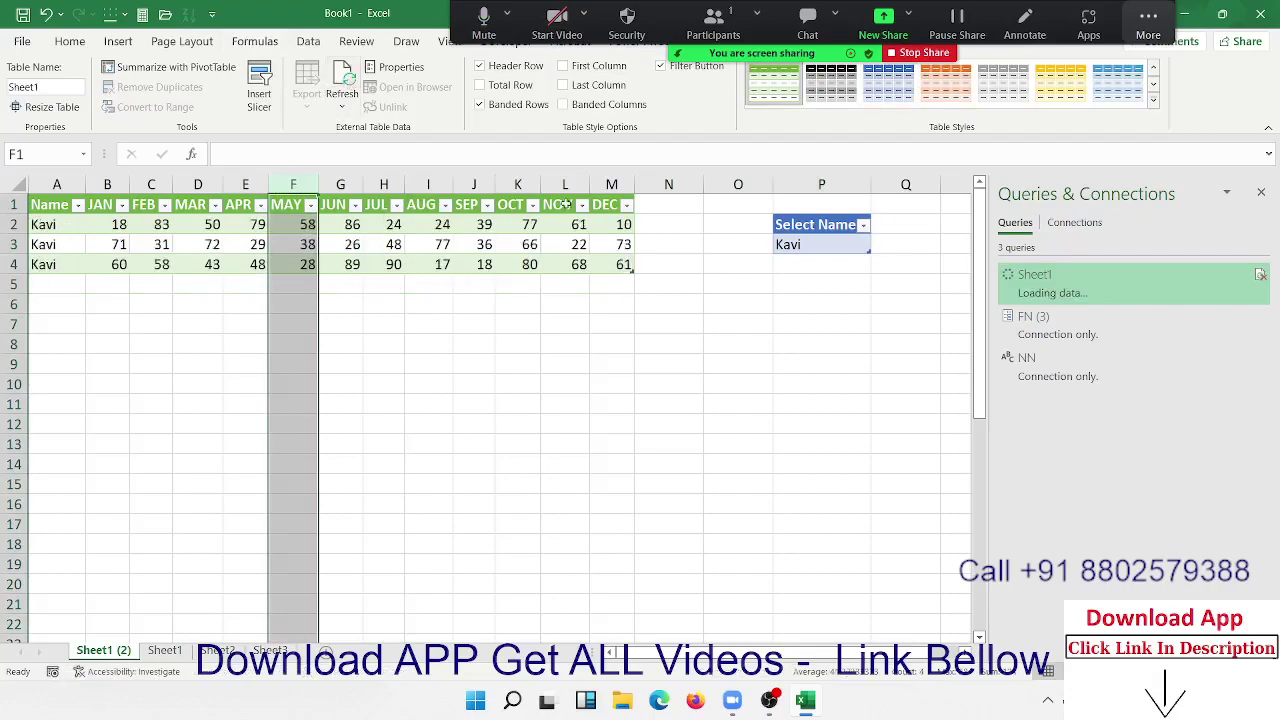
pyautogui.click(475, 262)
pyautogui.click(825, 246)
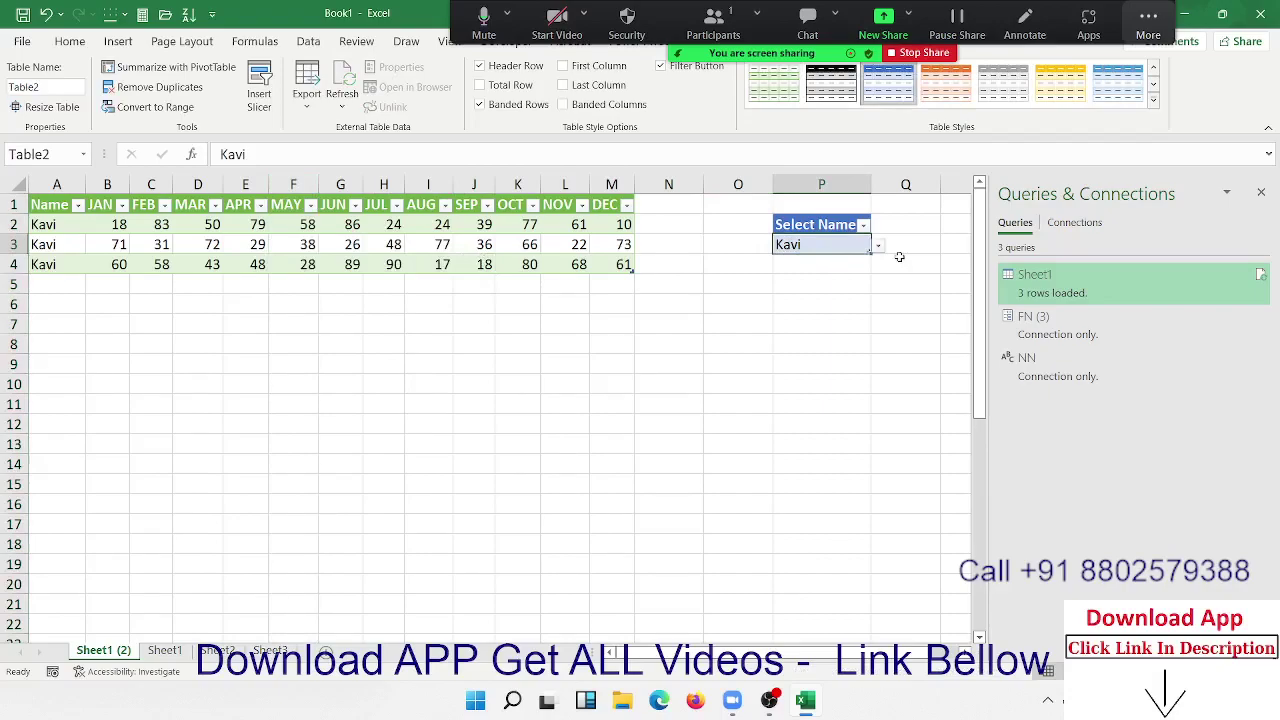
pyautogui.rightClick(1021, 292)
# Edit Sheet1, reposition the editor window, and inspect the FN (3) and NN queries.
pyautogui.click(1056, 338)
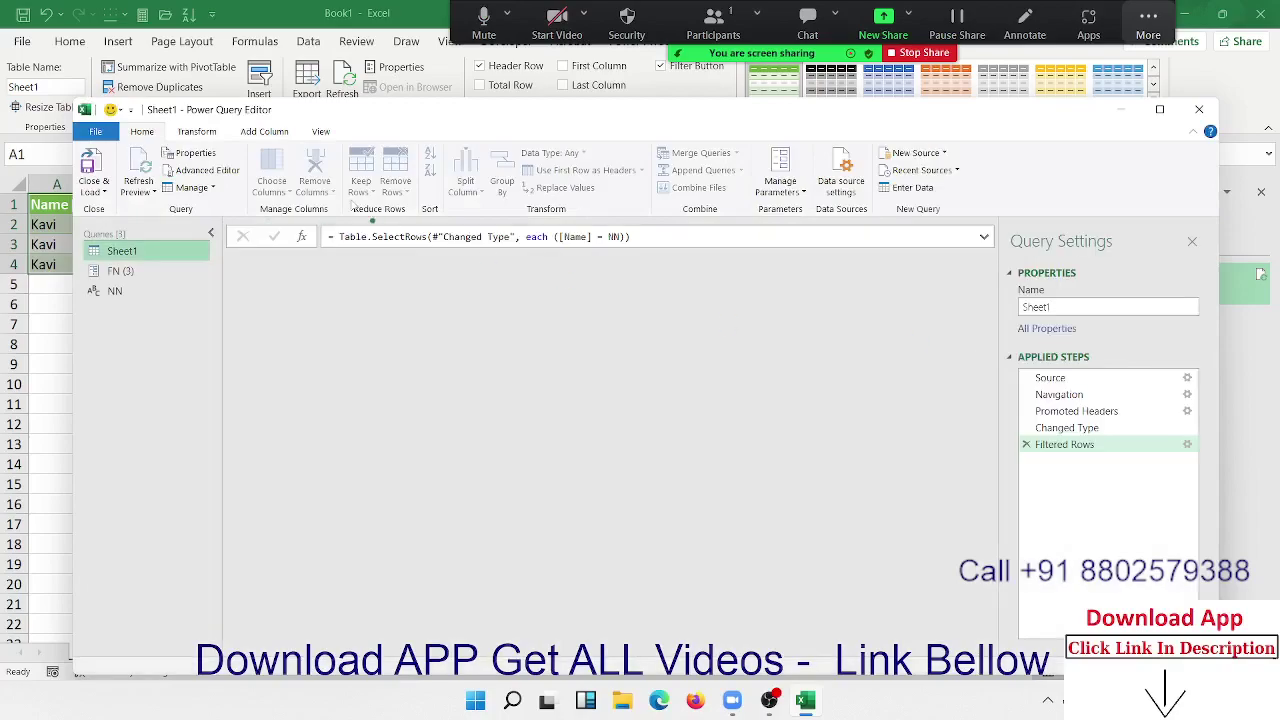
pyautogui.moveTo(586, 118)
pyautogui.mouseDown()
pyautogui.moveTo(605, 300)
pyautogui.moveTo(592, 349)
pyautogui.mouseUp()
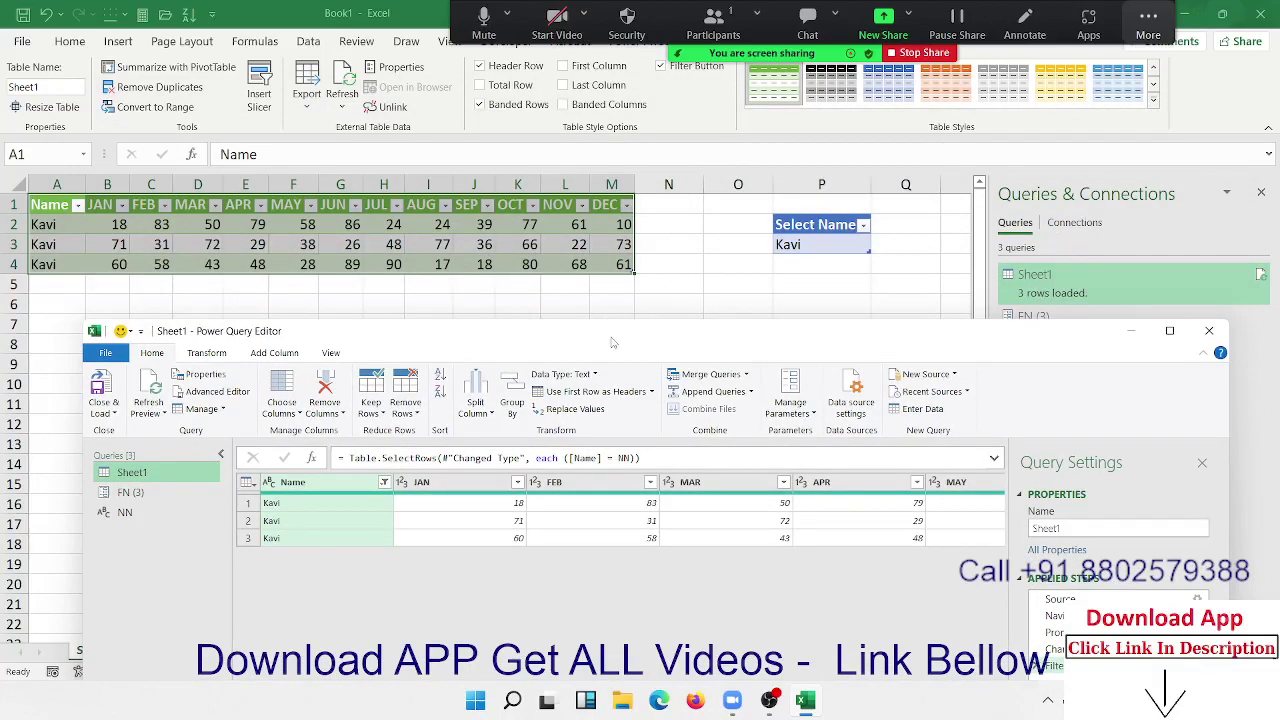
pyautogui.moveTo(613, 343); pyautogui.dragTo(705, 288)
pyautogui.click(225, 438)
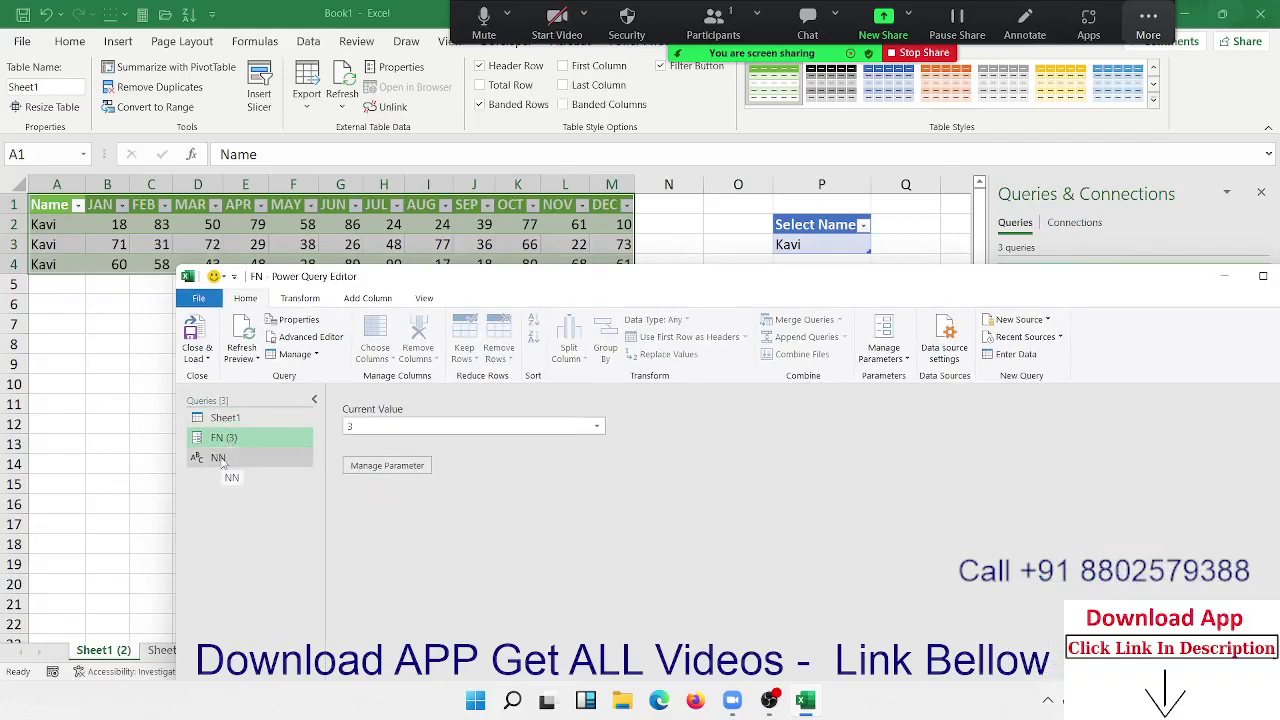
pyautogui.click(222, 457)
pyautogui.click(224, 438)
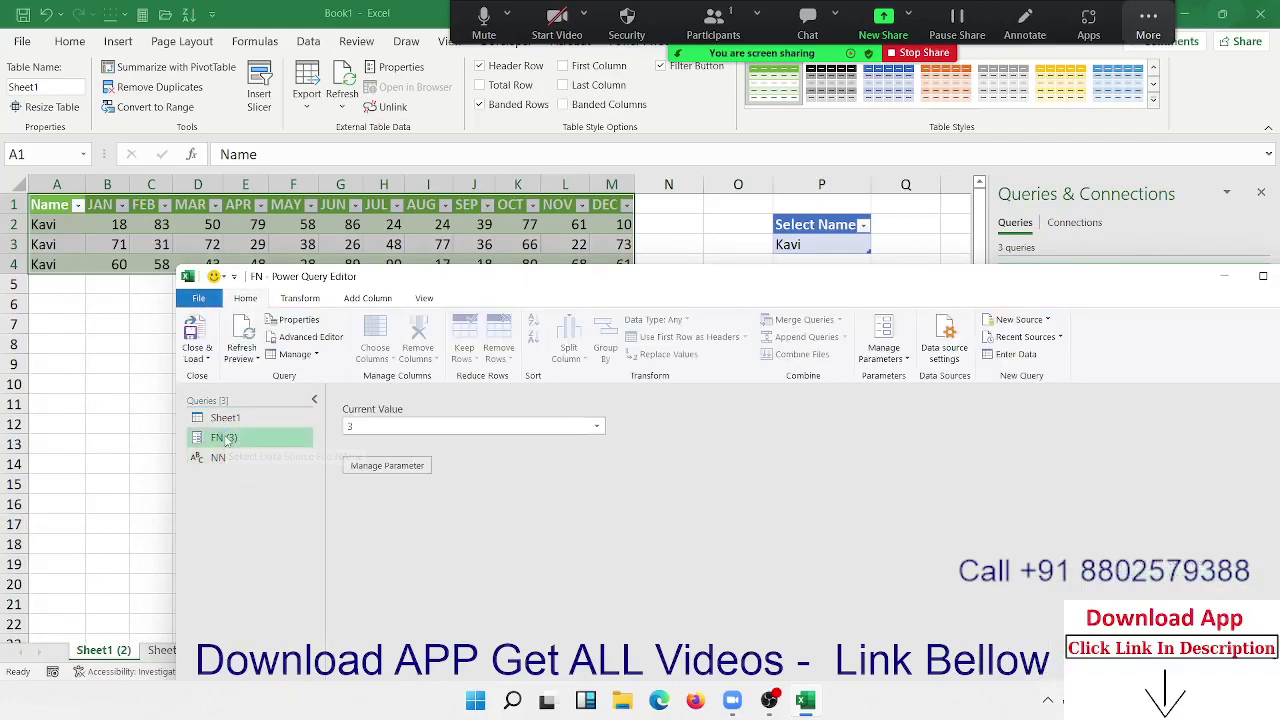
# Browse the Close & Load and Transform options, then open Manage Parameters.
pyautogui.click(209, 359)
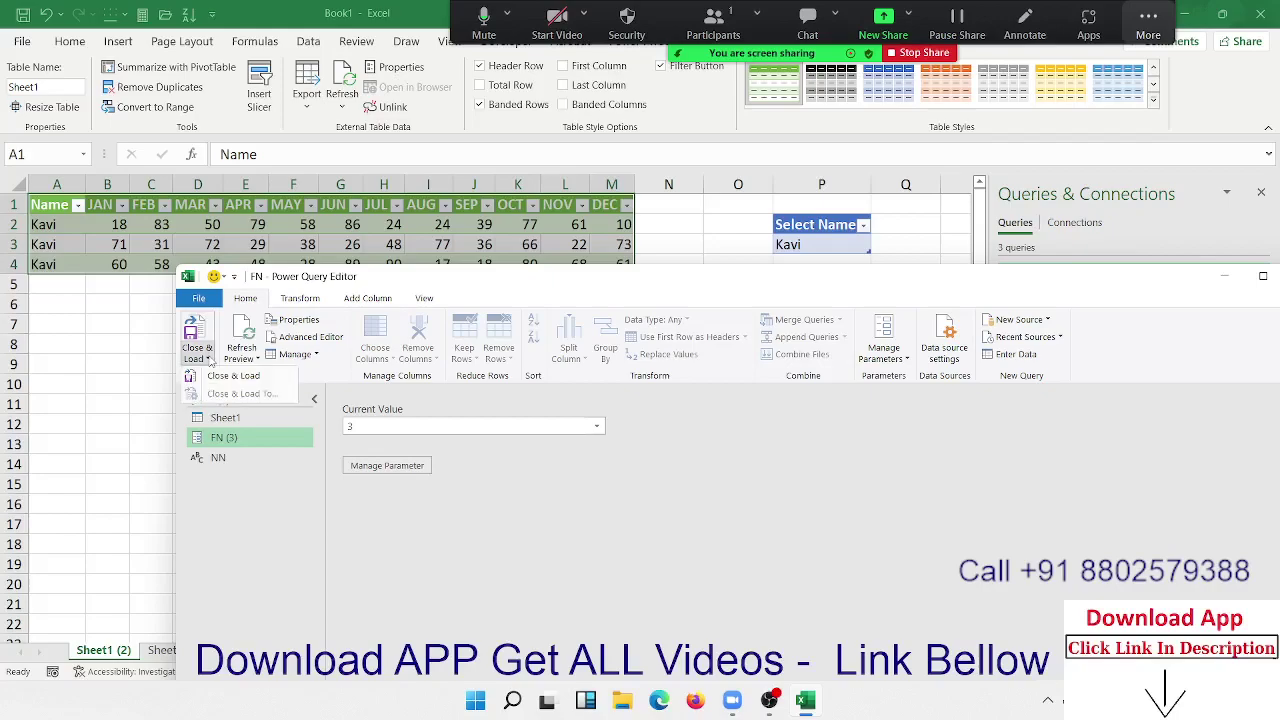
pyautogui.click(306, 531)
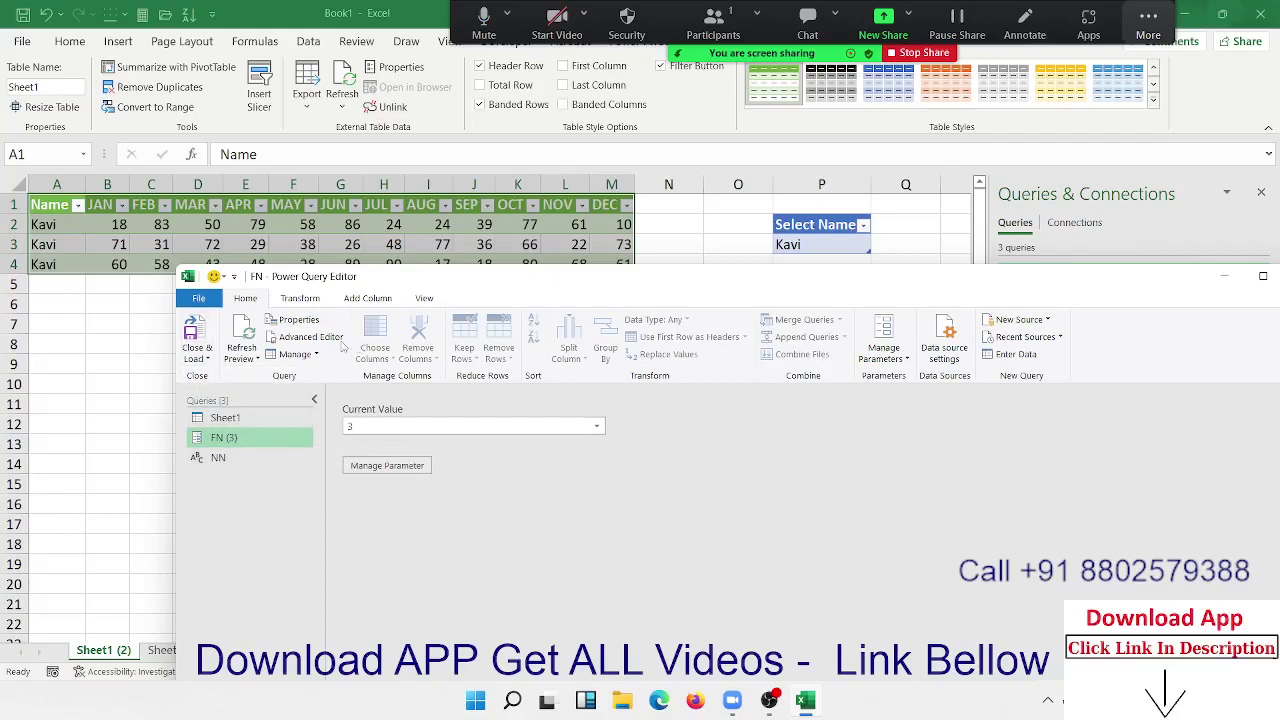
pyautogui.click(300, 299)
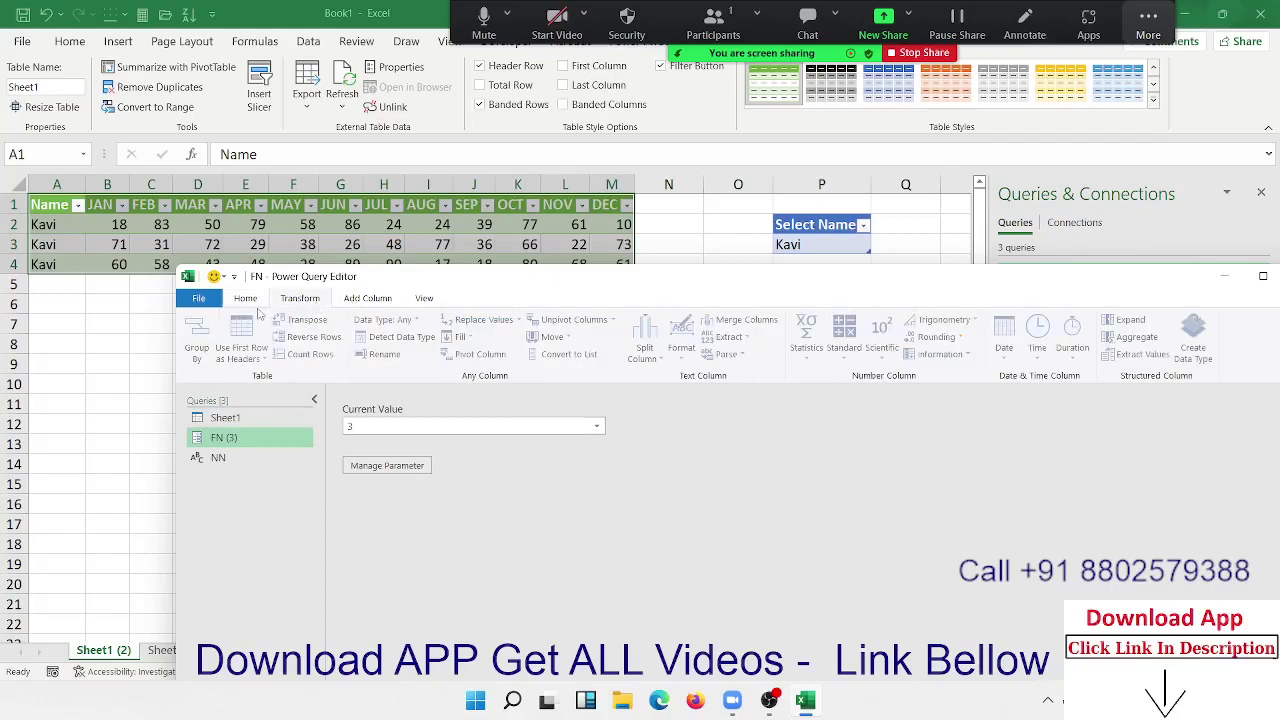
pyautogui.click(246, 299)
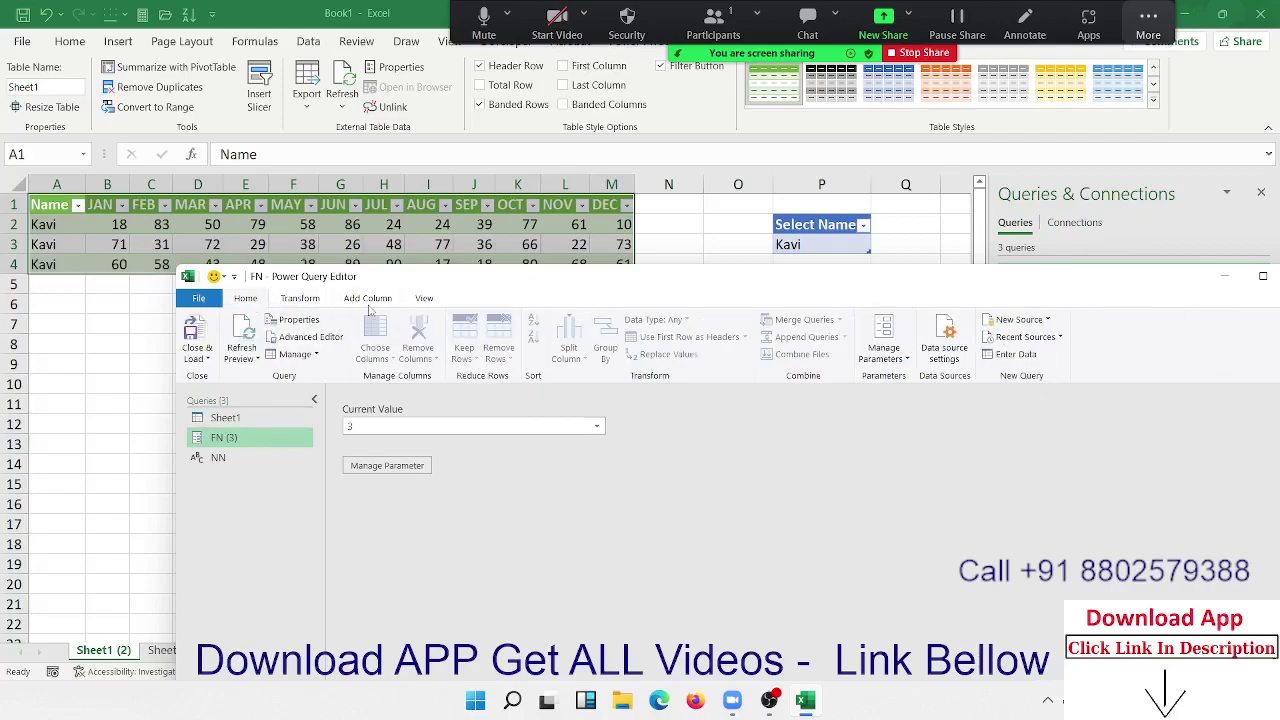
pyautogui.click(884, 356)
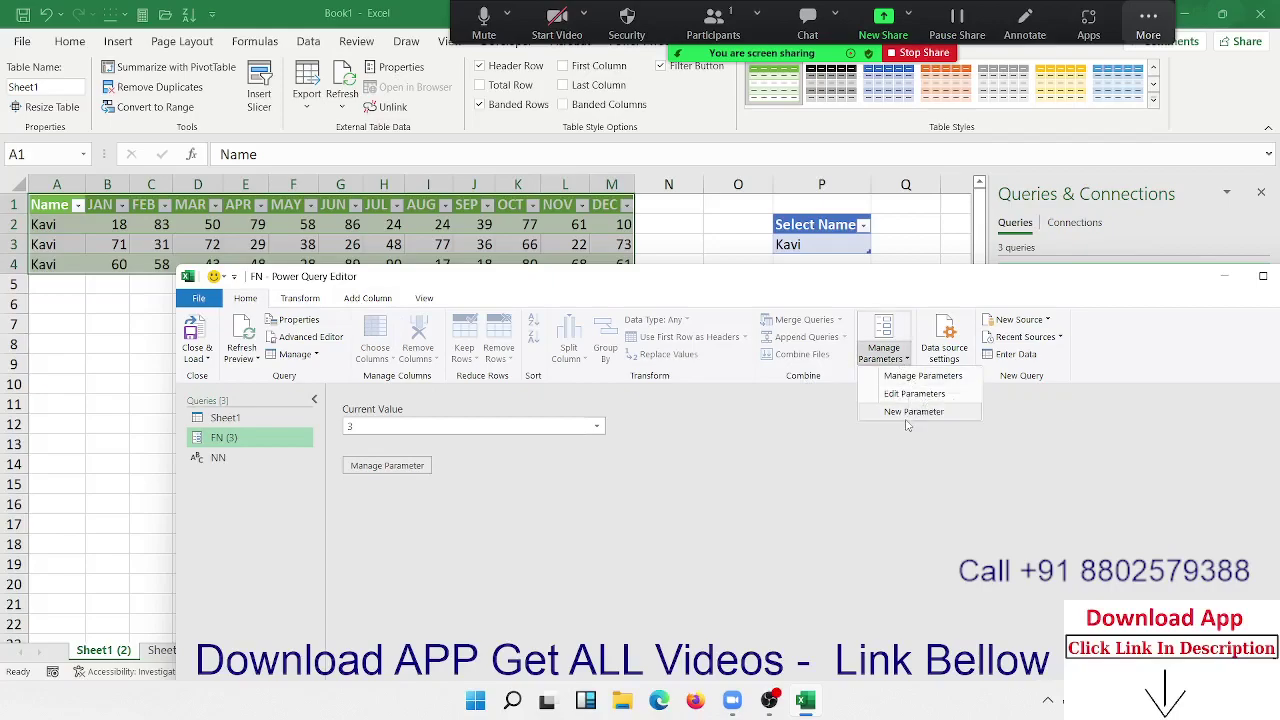
# Cancel a new parameter, then review the NN, FN (3) and Sheet1 queries.
pyautogui.click(905, 413)
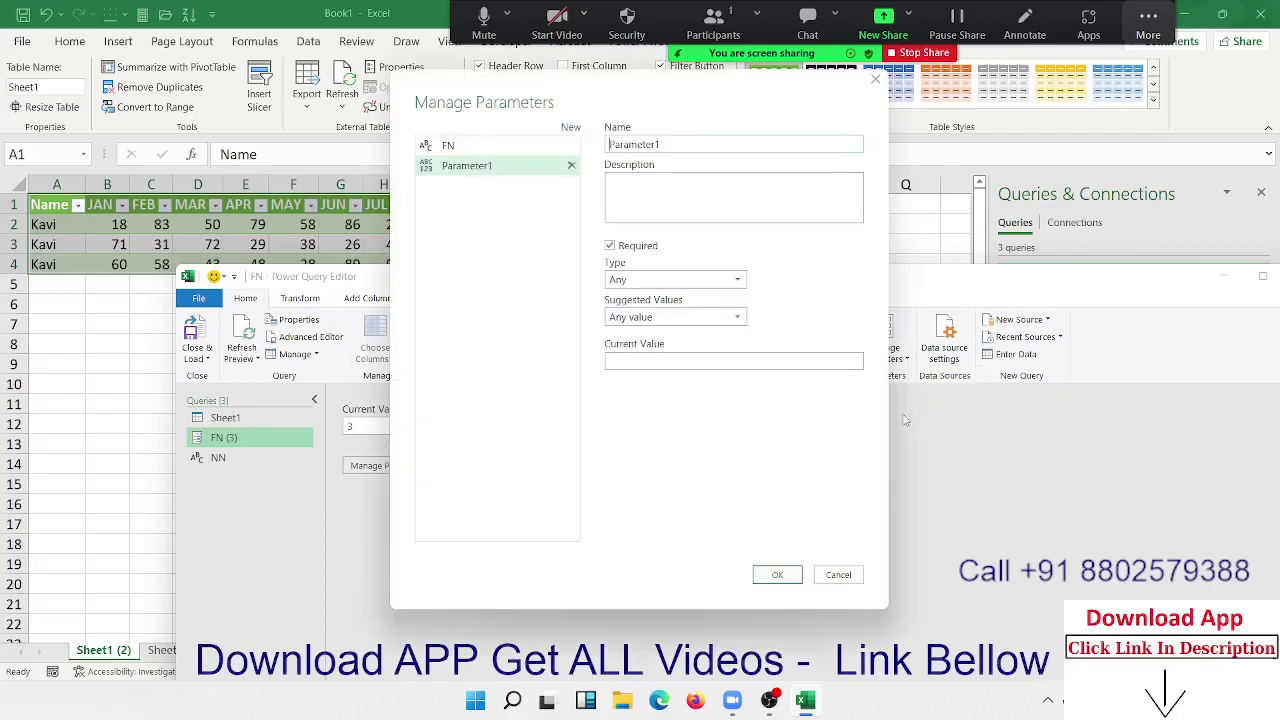
pyautogui.click(848, 576)
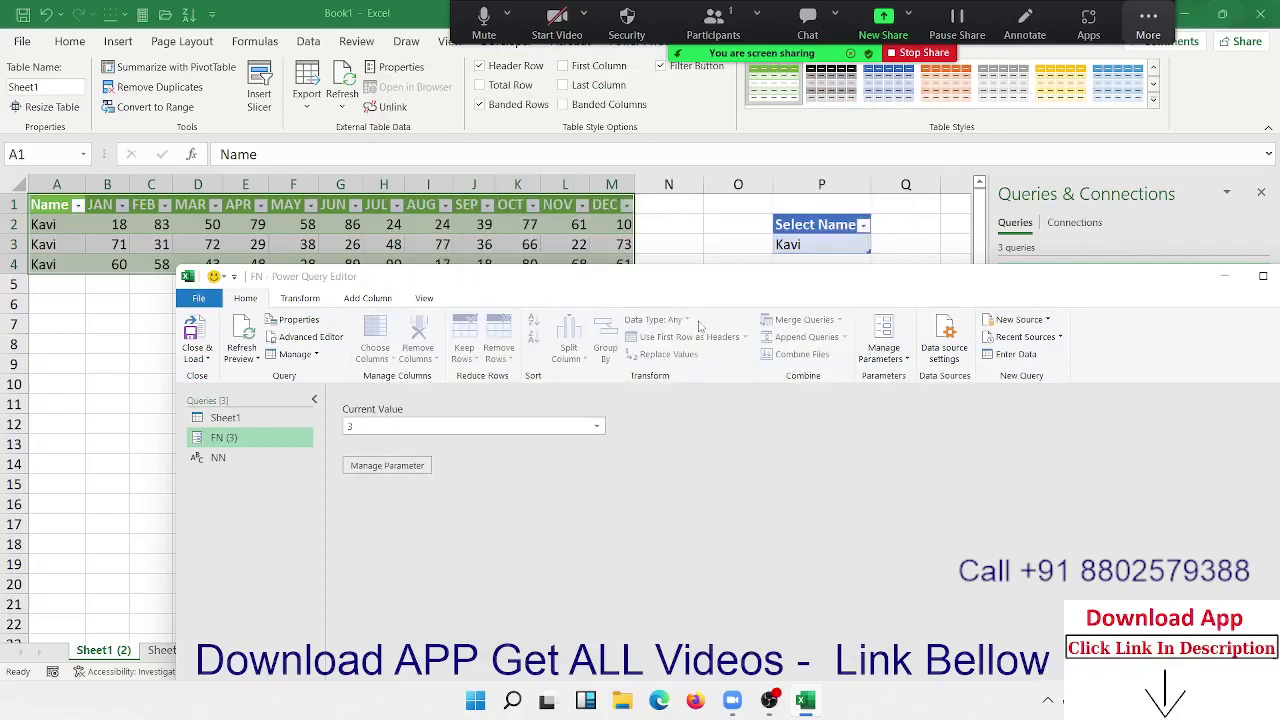
pyautogui.click(248, 458)
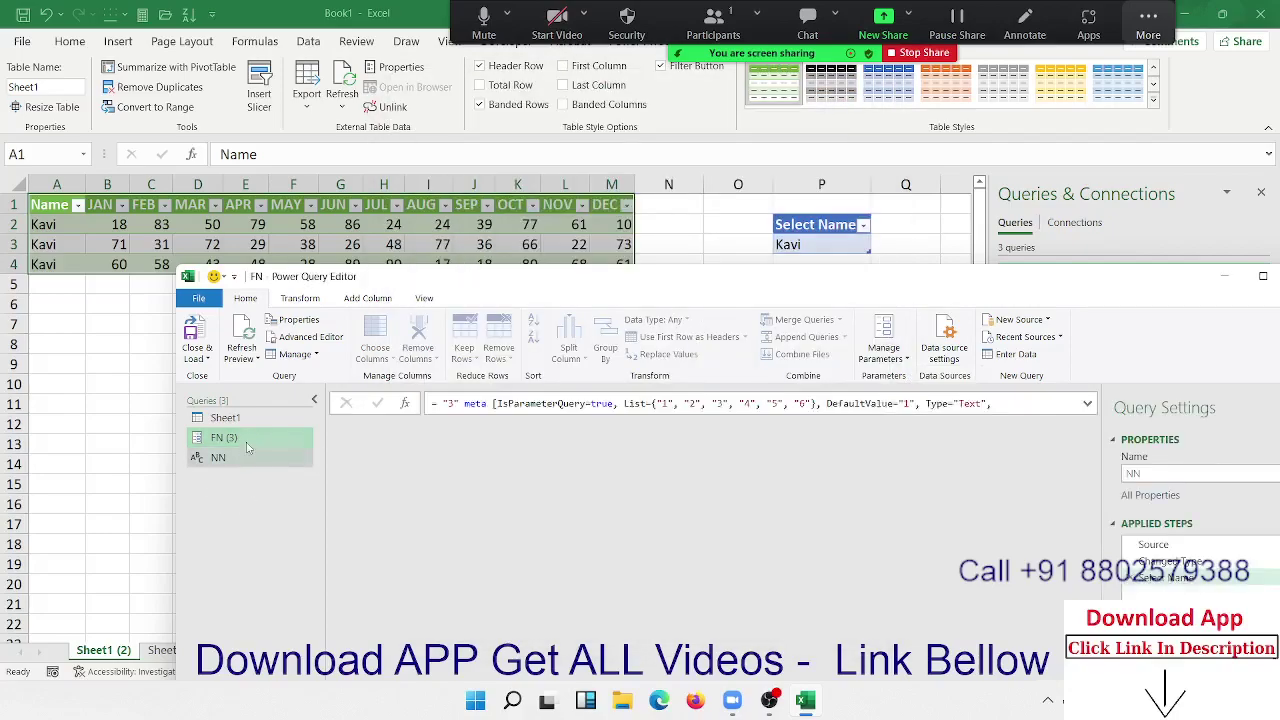
pyautogui.click(248, 440)
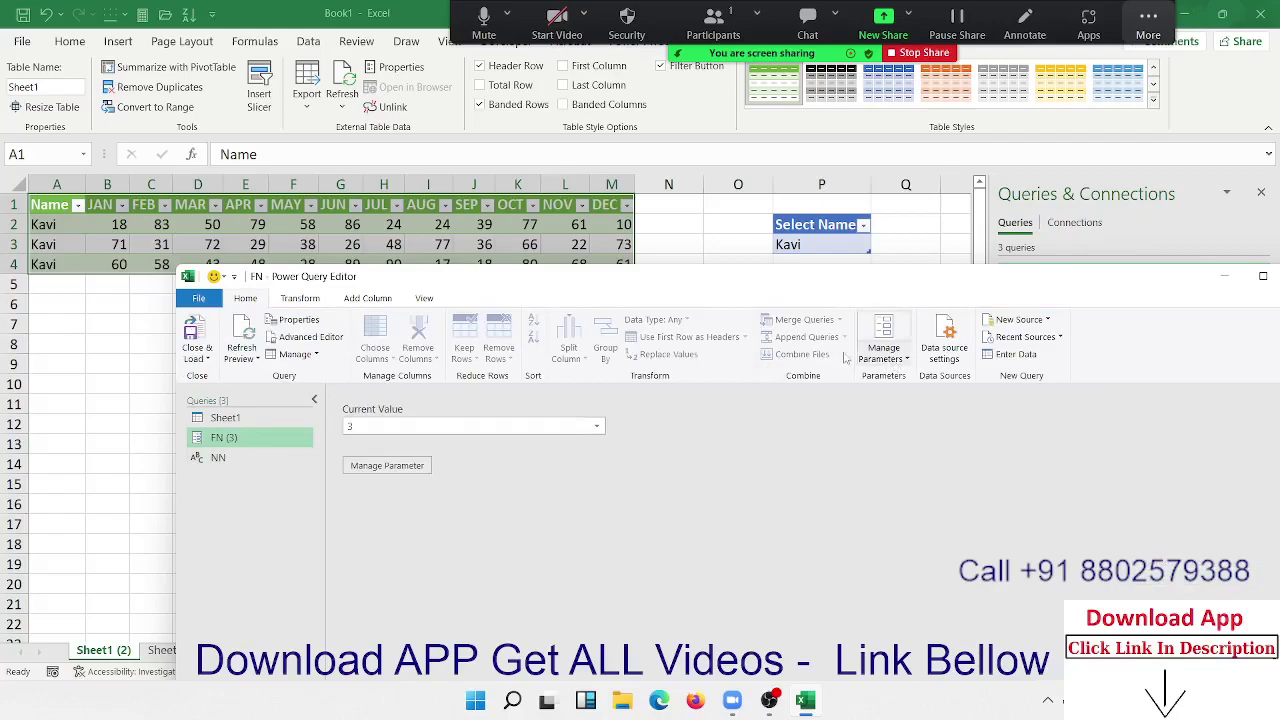
pyautogui.click(268, 418)
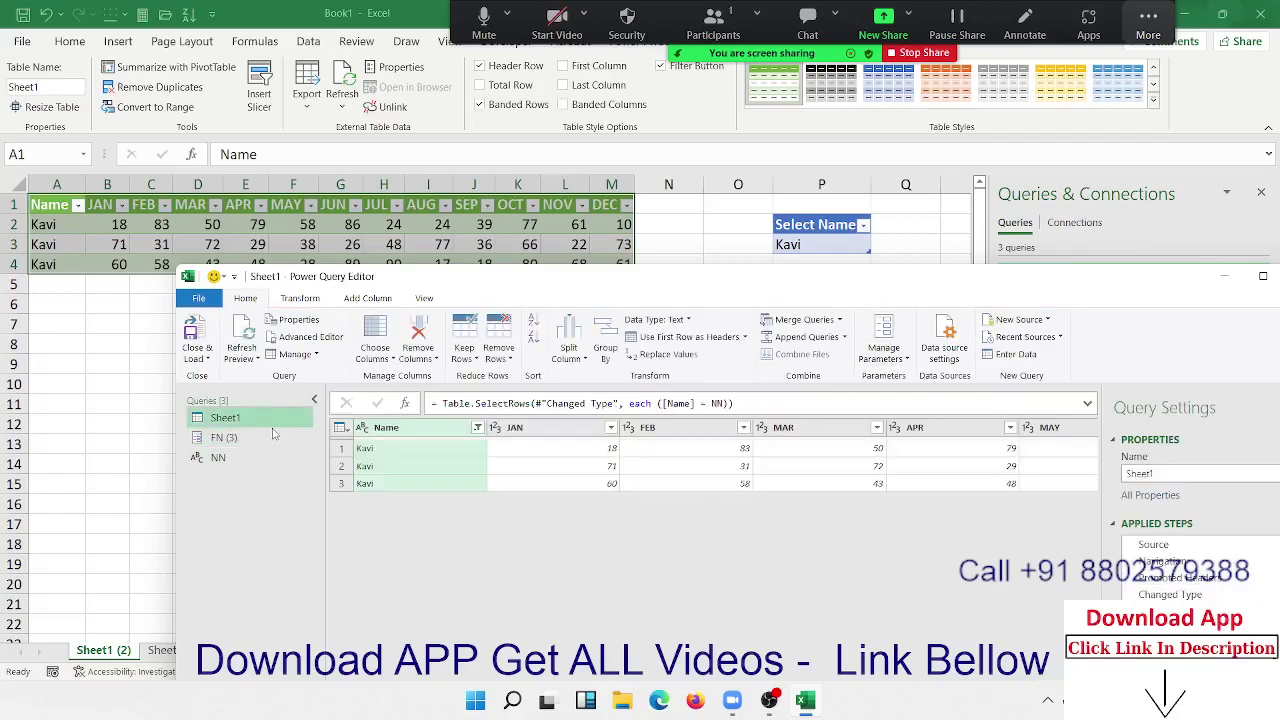
pyautogui.click(268, 439)
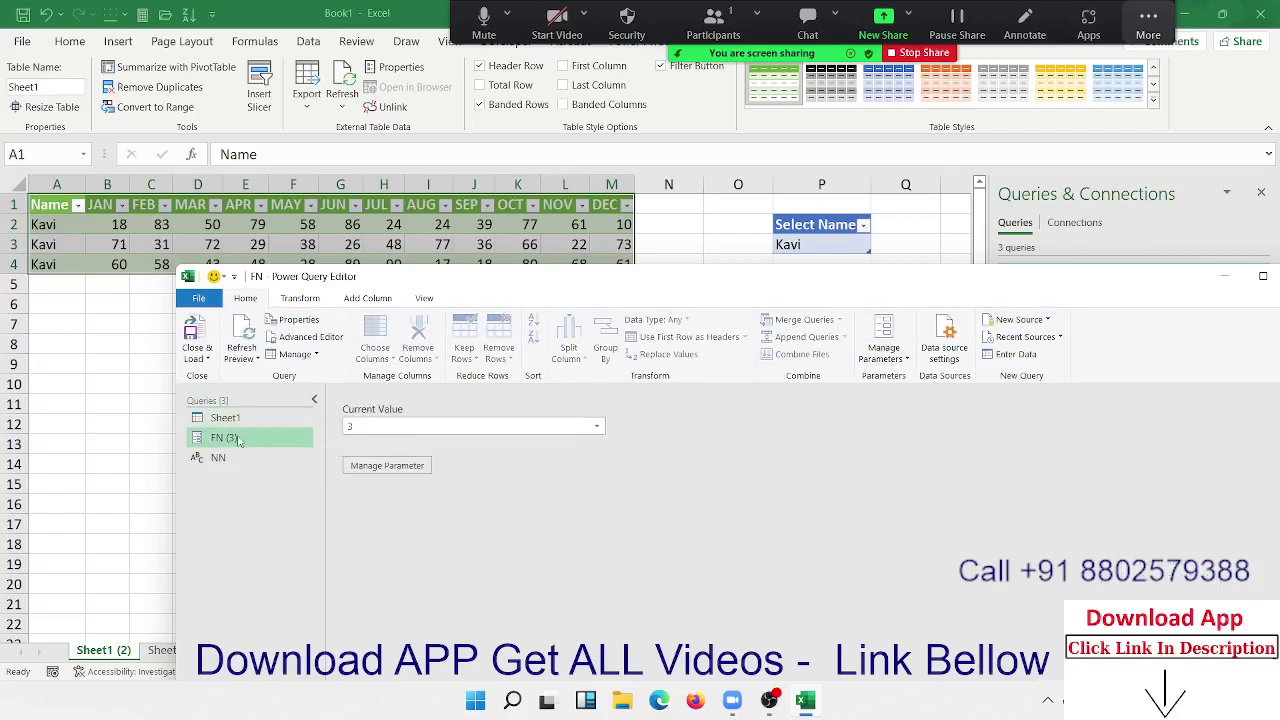
pyautogui.click(241, 420)
pyautogui.click(228, 458)
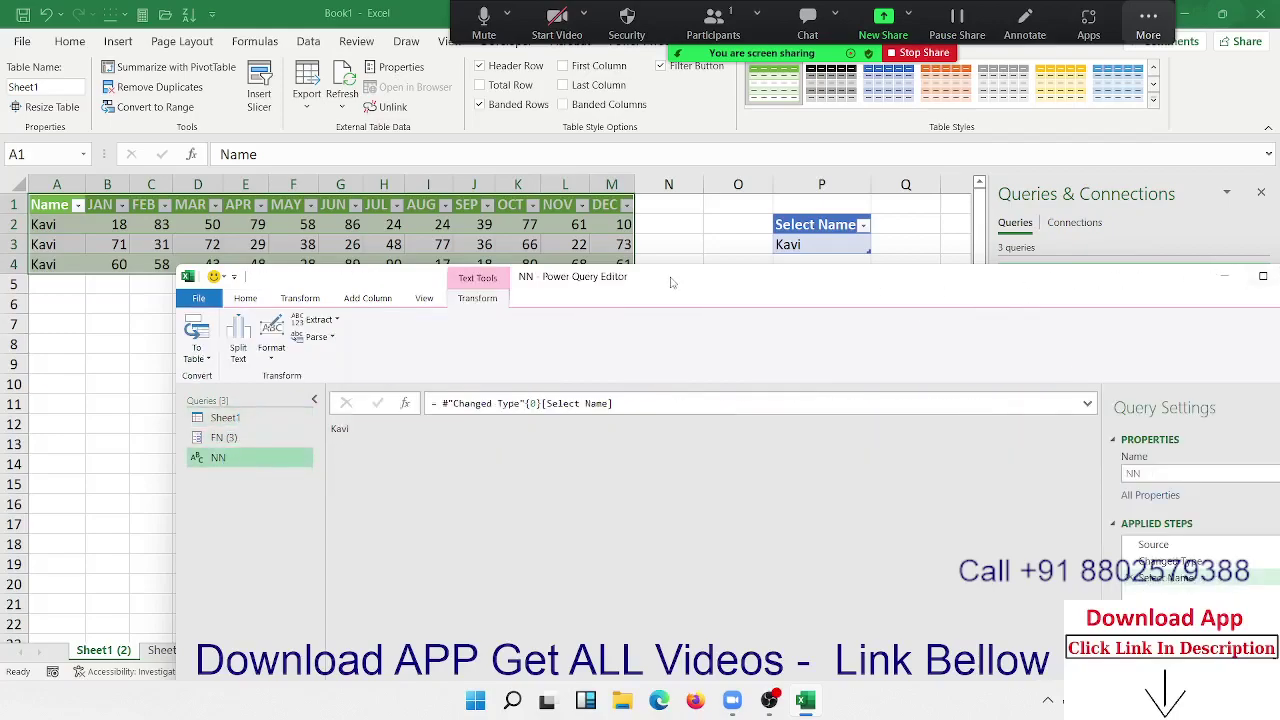
# Move the Power Query Editor window aside and close it.
pyautogui.moveTo(661, 279); pyautogui.dragTo(496, 197)
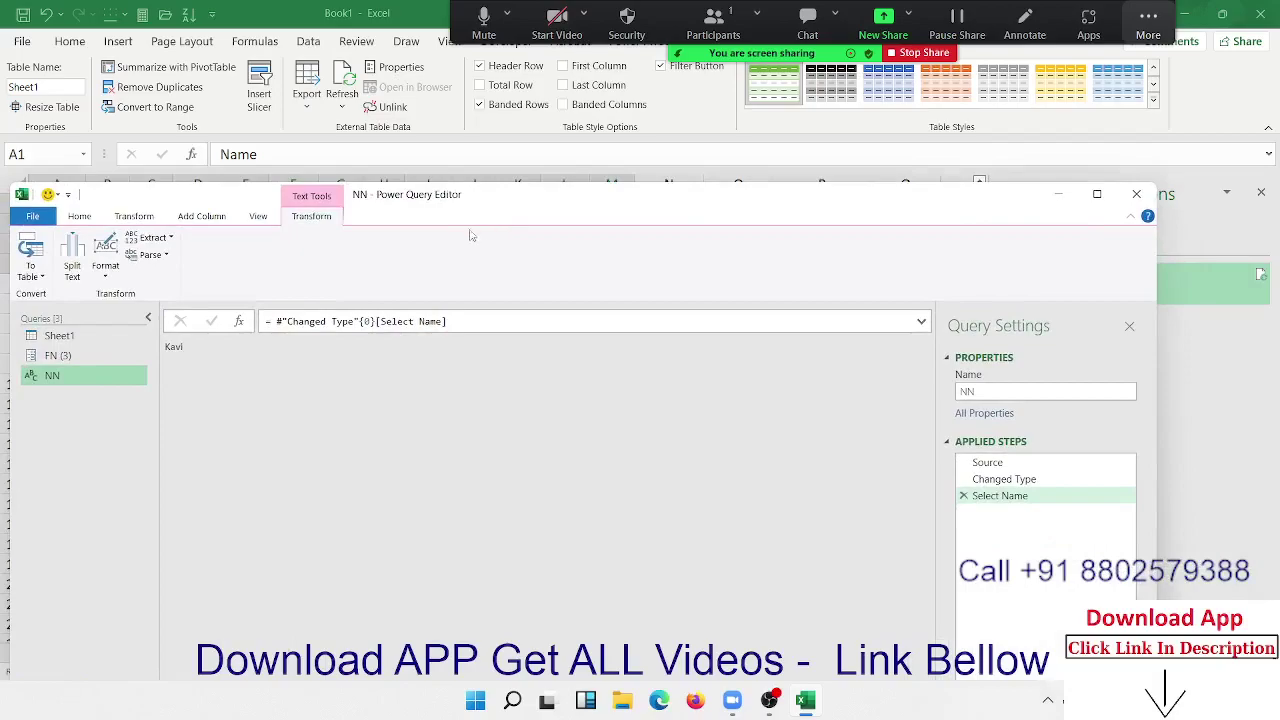
pyautogui.click(1135, 197)
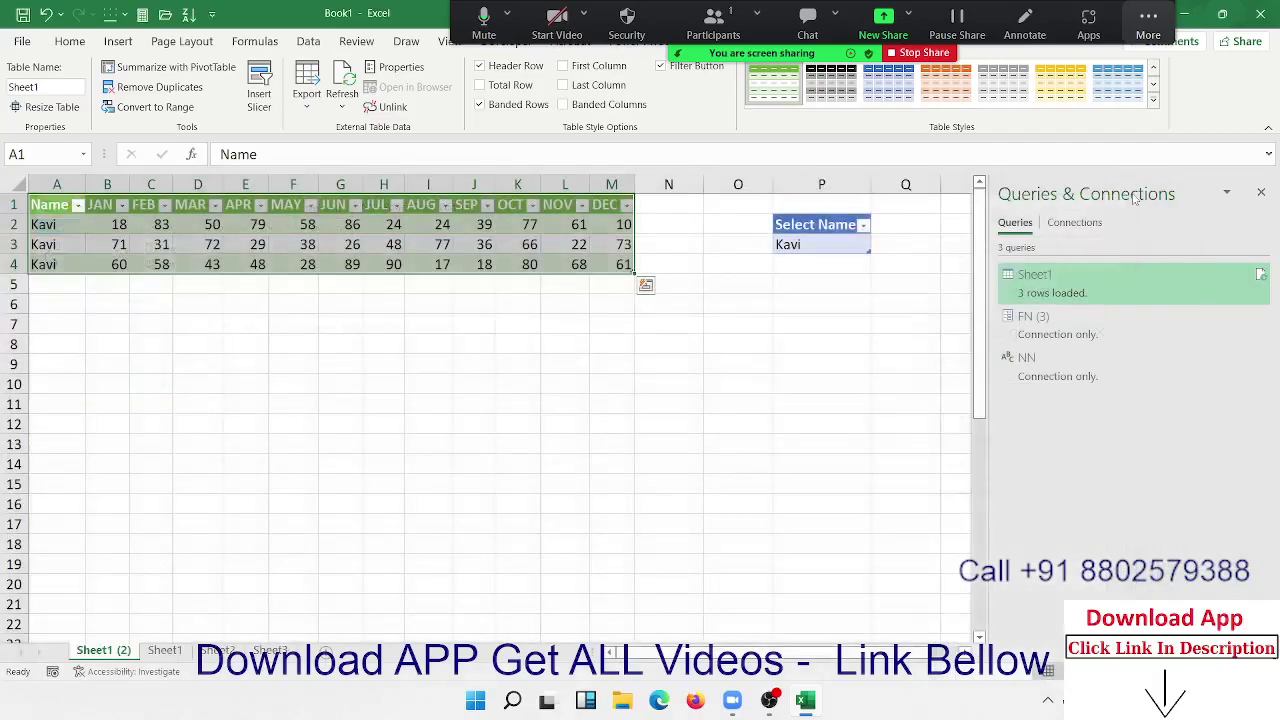
pyautogui.click(1155, 30)
pyautogui.click(1143, 195)
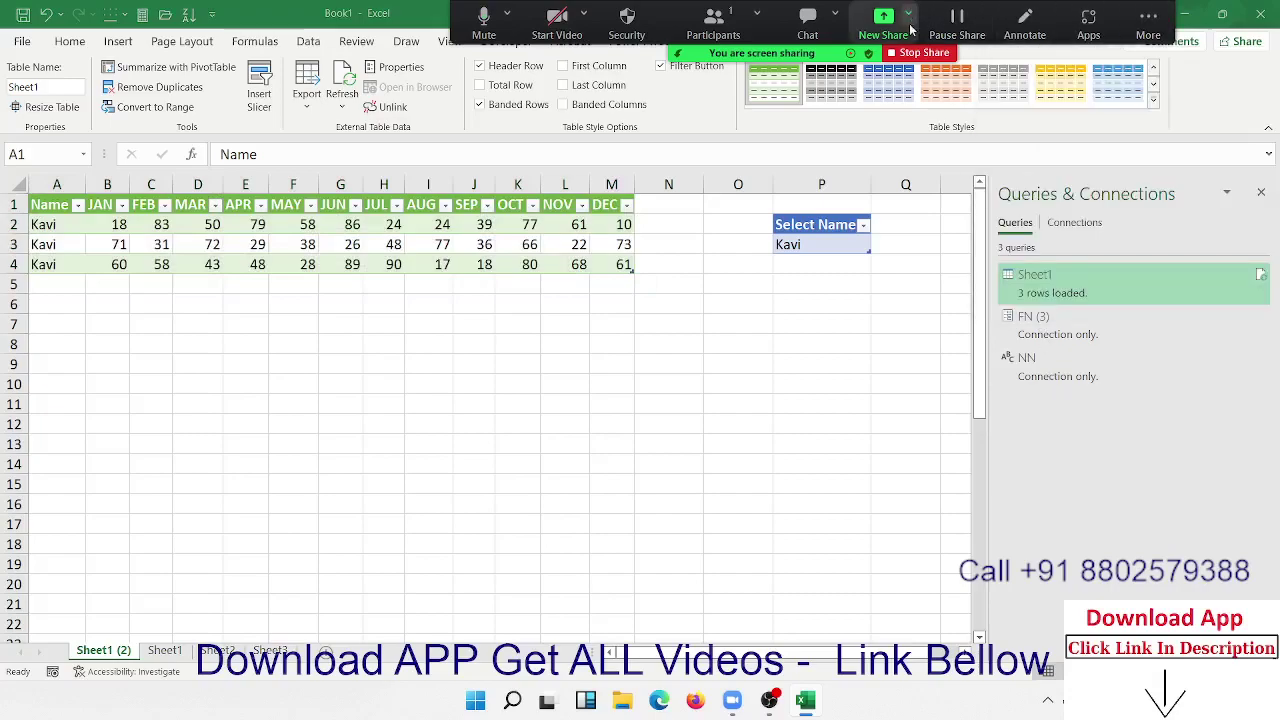